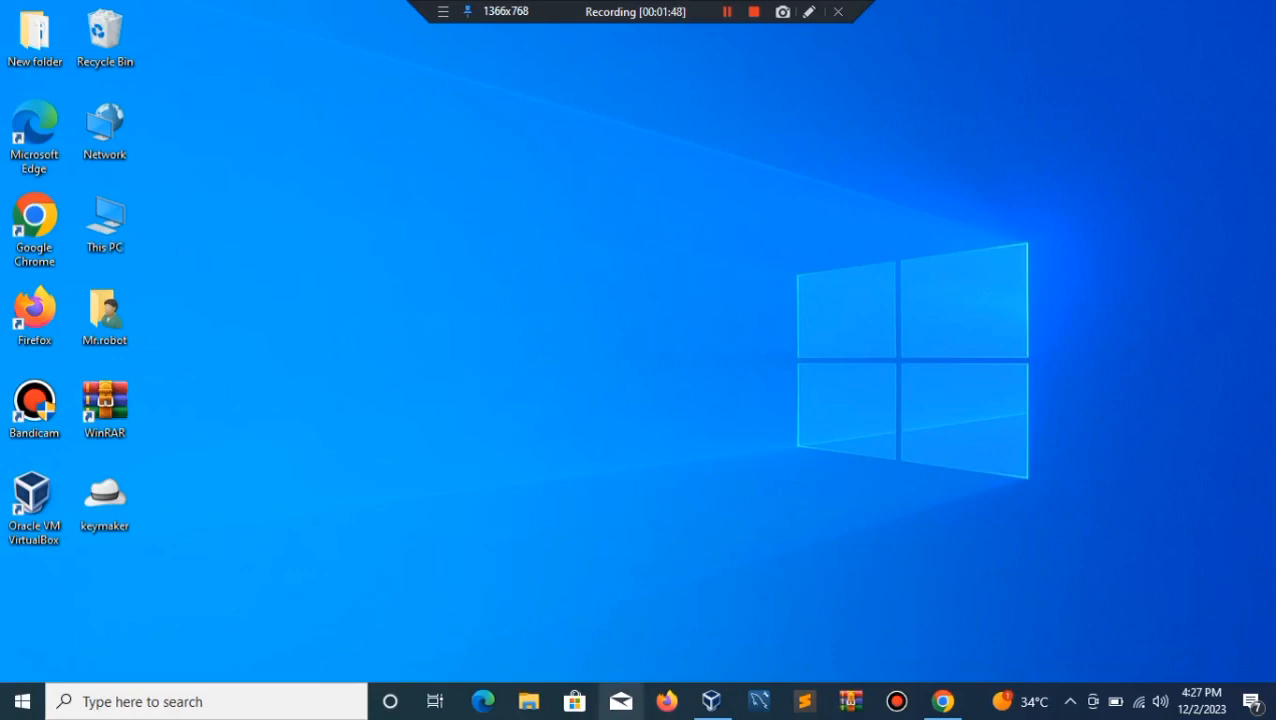
Step: Search Google for 'virtualbox' in Chrome and open the official virtualbox.org site
{"action": "left_click", "coordinate": [711, 701]}
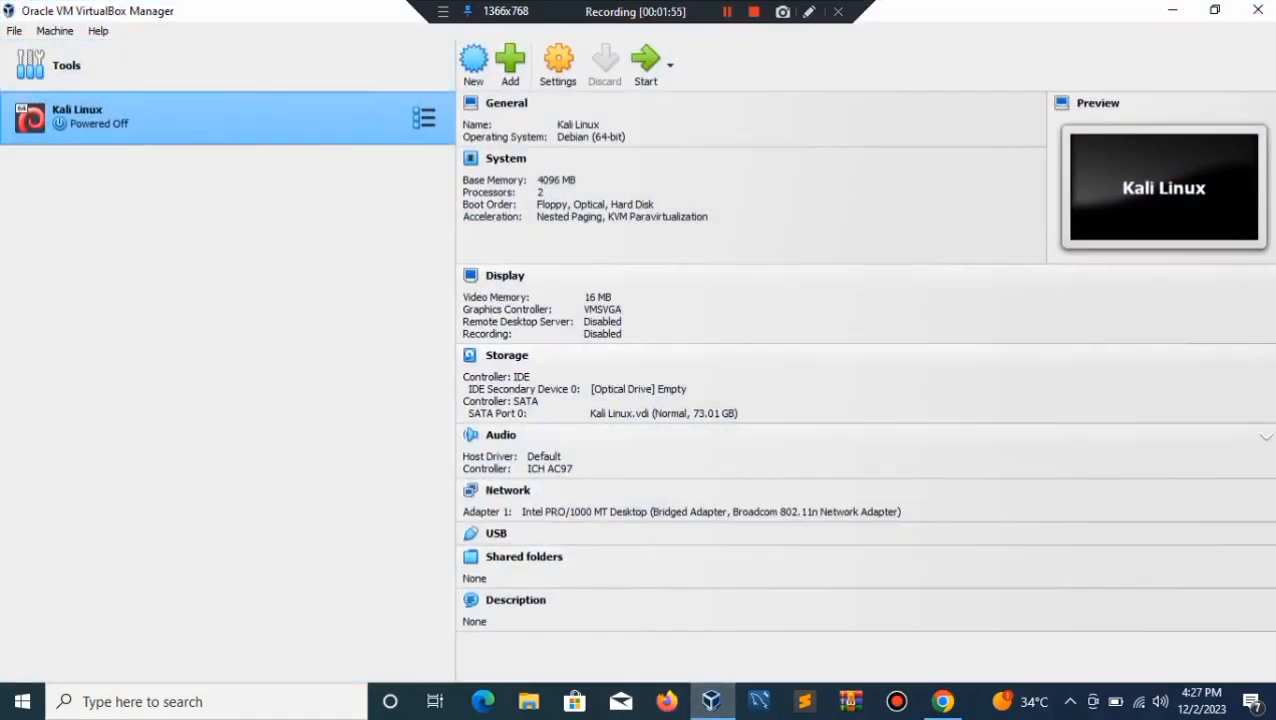
{"action": "left_click", "coordinate": [711, 701]}
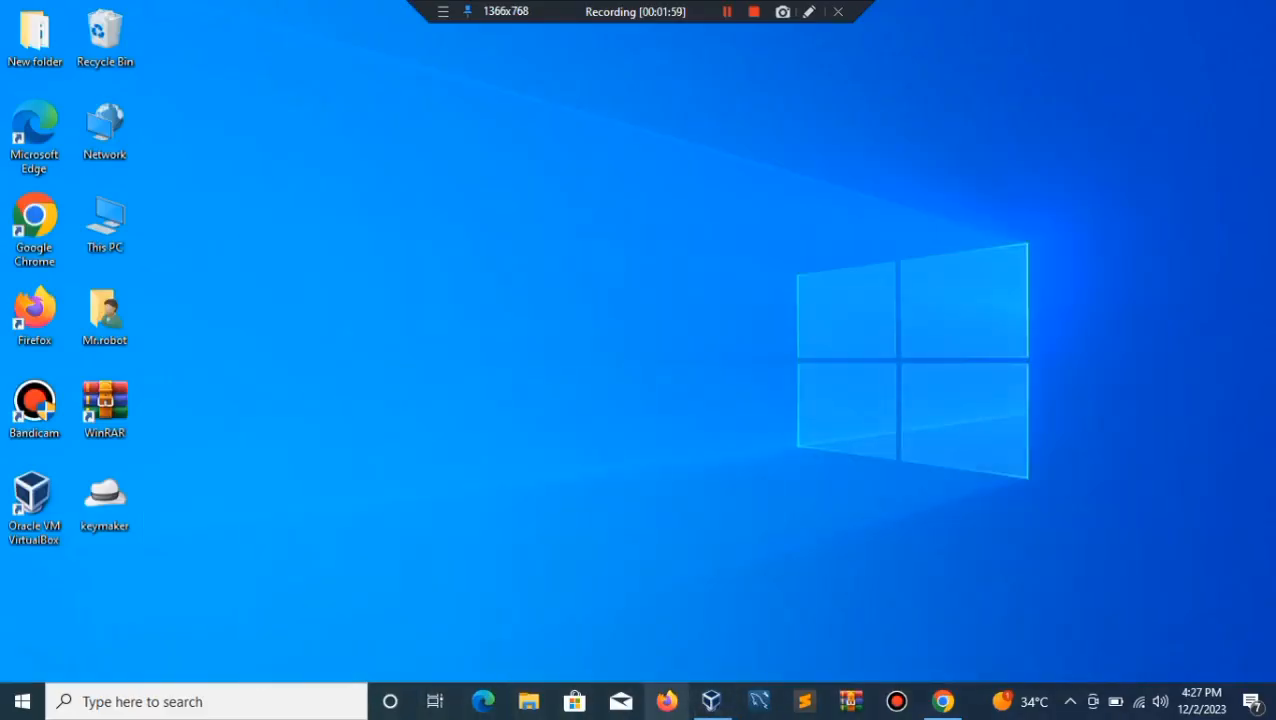
{"action": "left_click", "coordinate": [943, 701]}
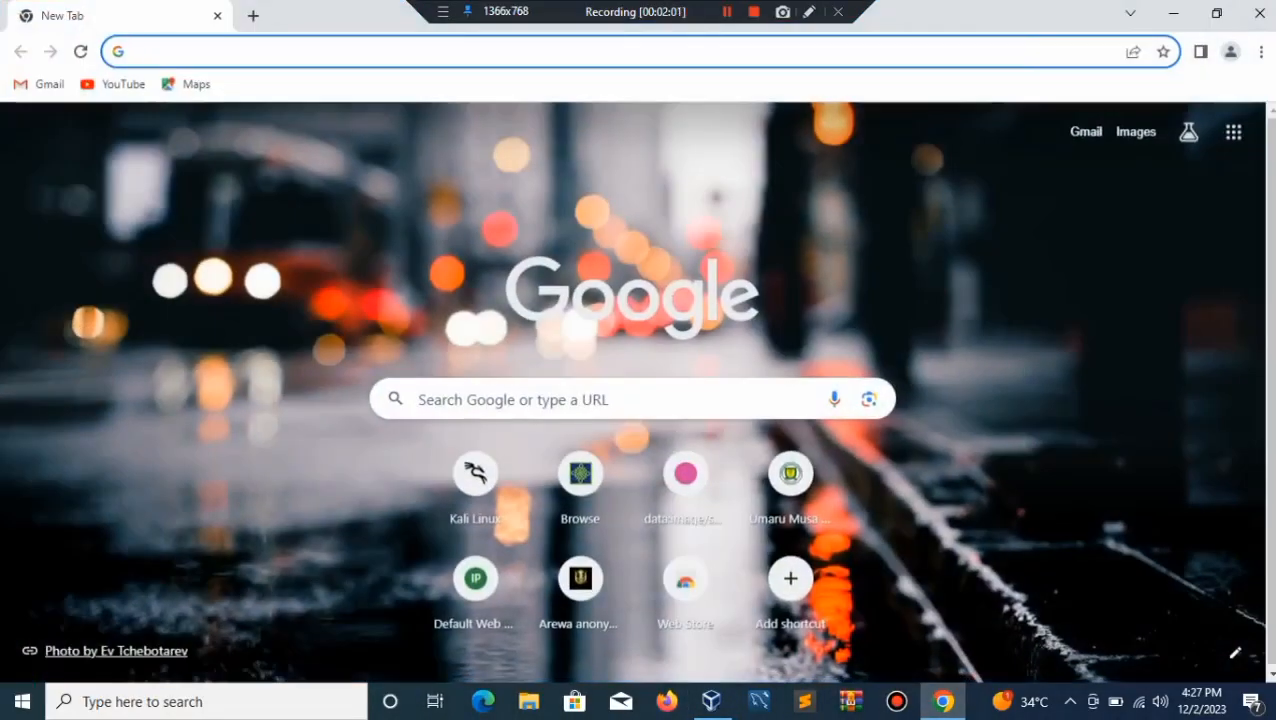
{"action": "key", "text": "ctrl+l"}
{"action": "type", "text": "v"}
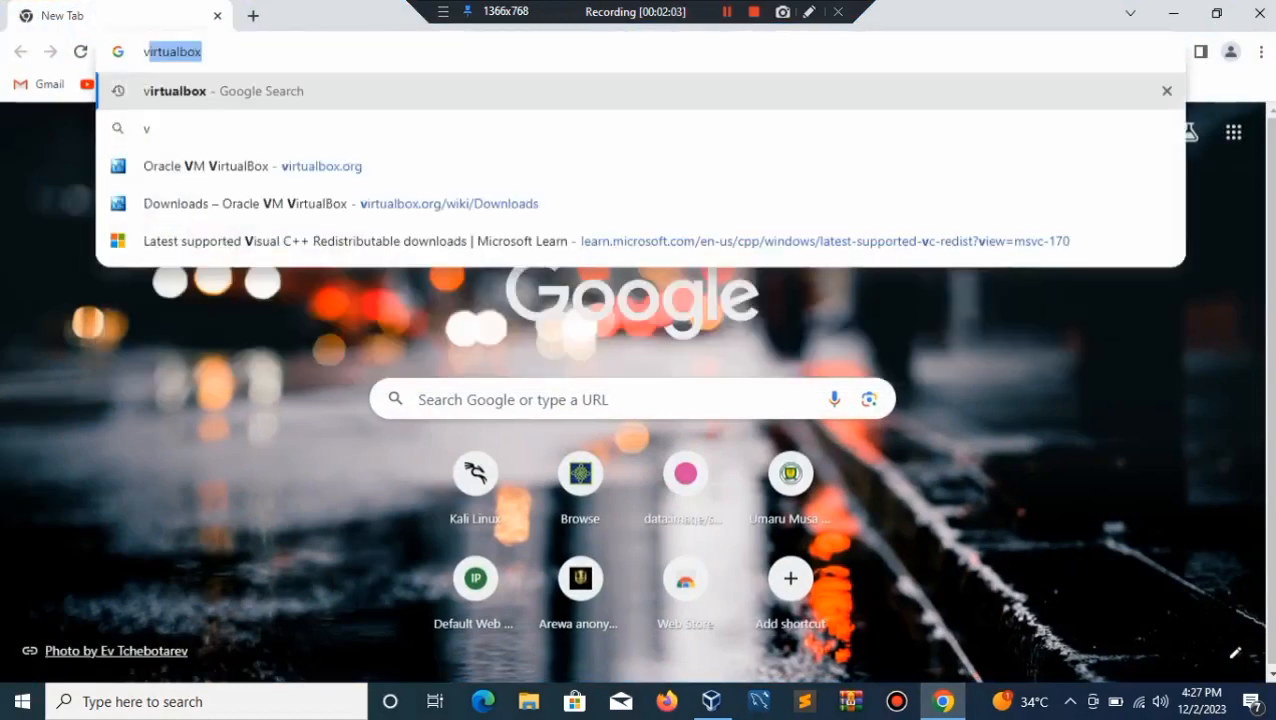
{"action": "type", "text": "irtualbox"}
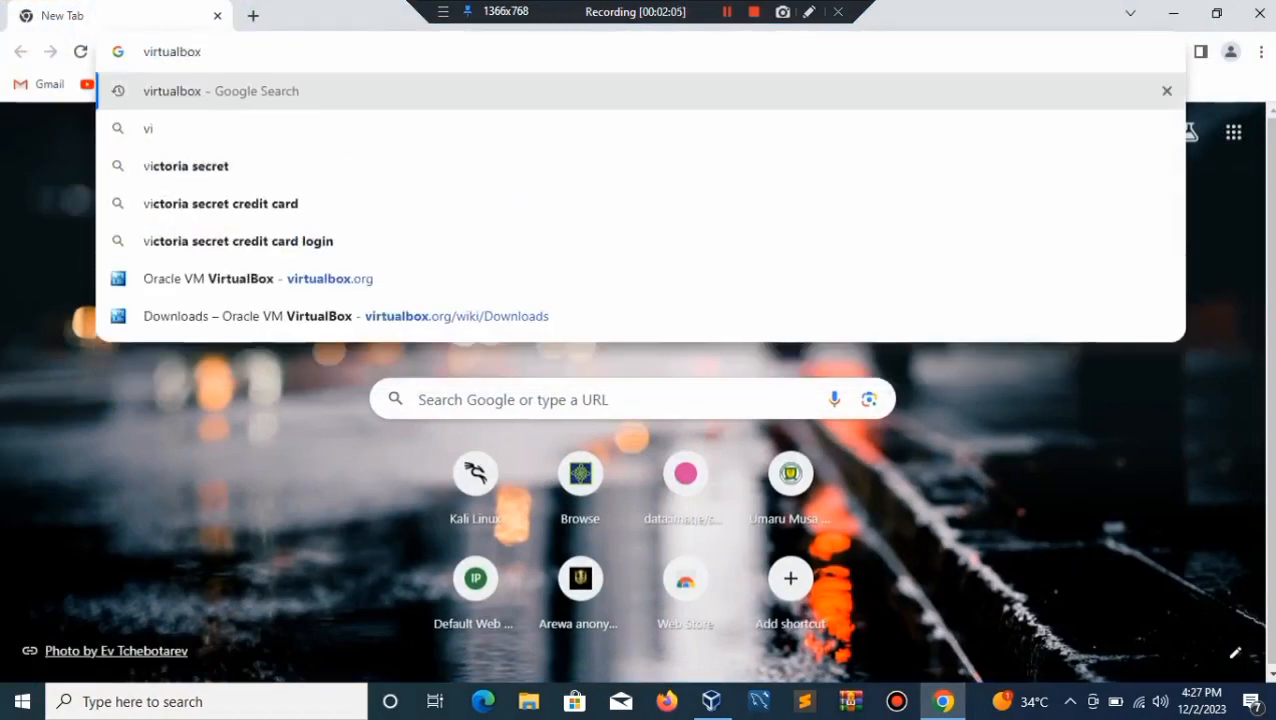
{"action": "key", "text": "Return"}
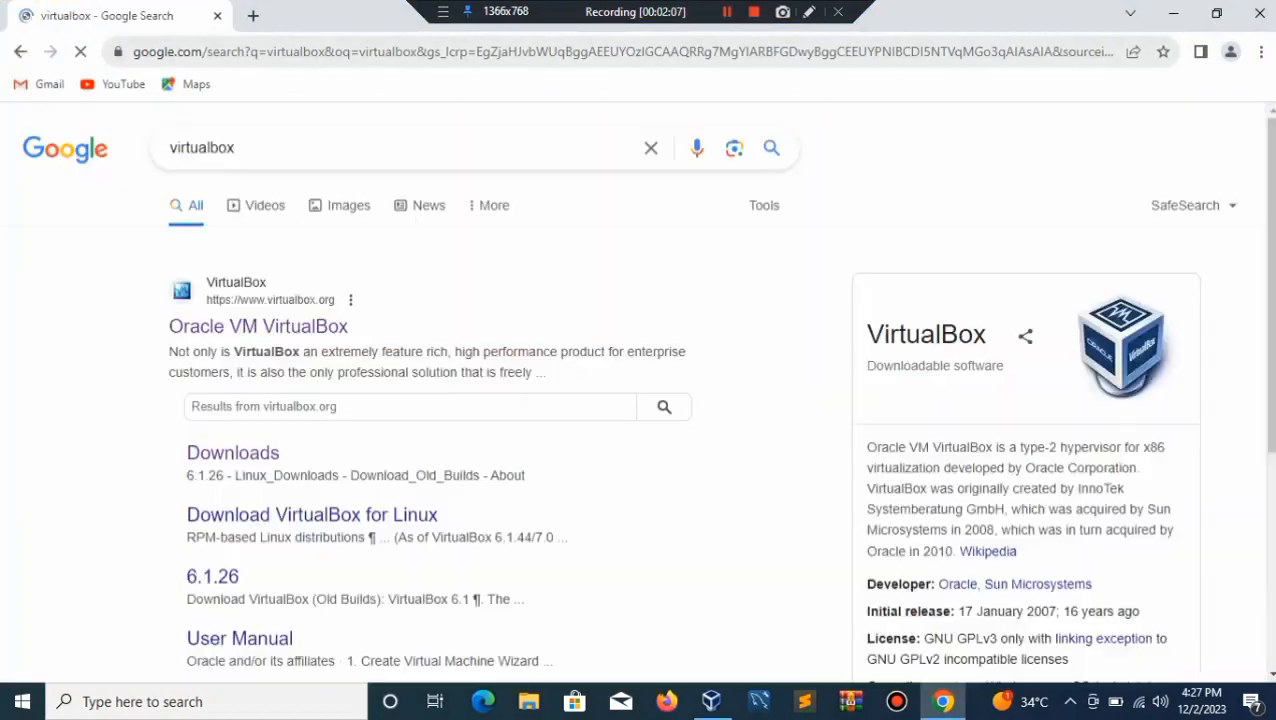
{"action": "left_click", "coordinate": [258, 326]}
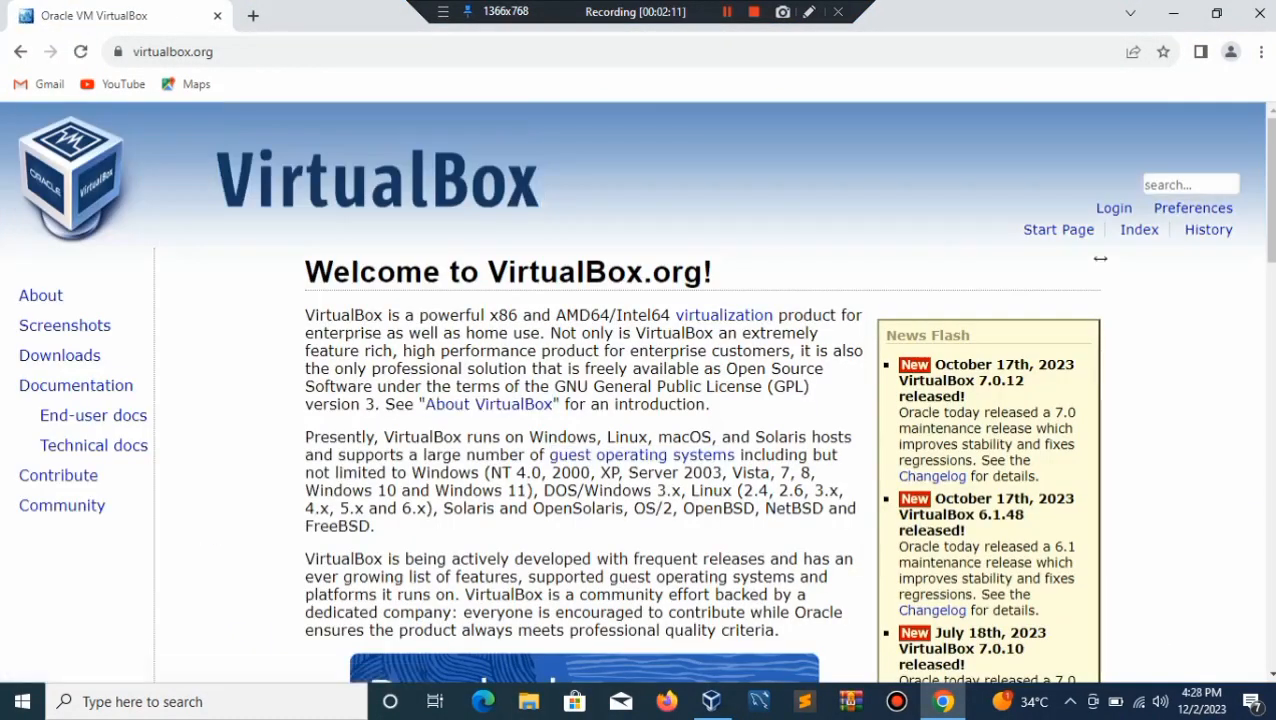
Step: Go from the VirtualBox home page to its Downloads page for version 7.0.12
{"action": "left_click_drag", "start_coordinate": [1270, 190], "coordinate": [1270, 282]}
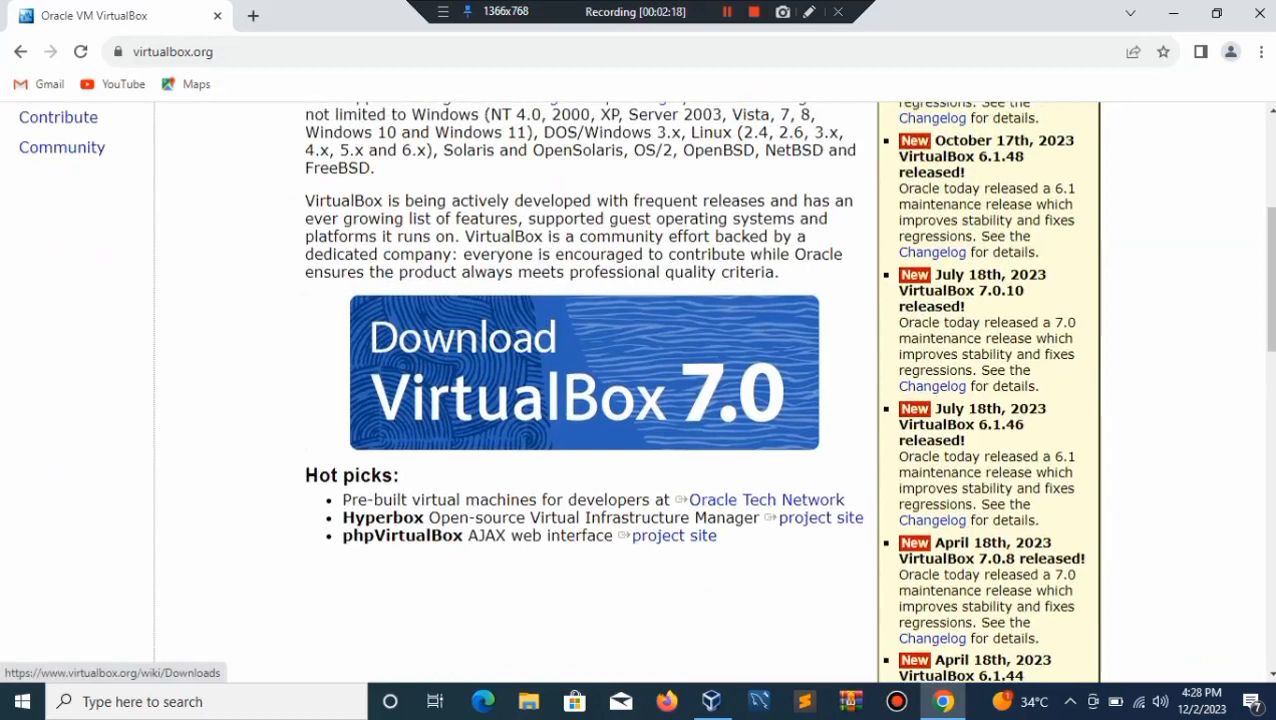
{"action": "left_click", "coordinate": [584, 372]}
{"action": "left_click_drag", "start_coordinate": [606, 380], "coordinate": [519, 380]}
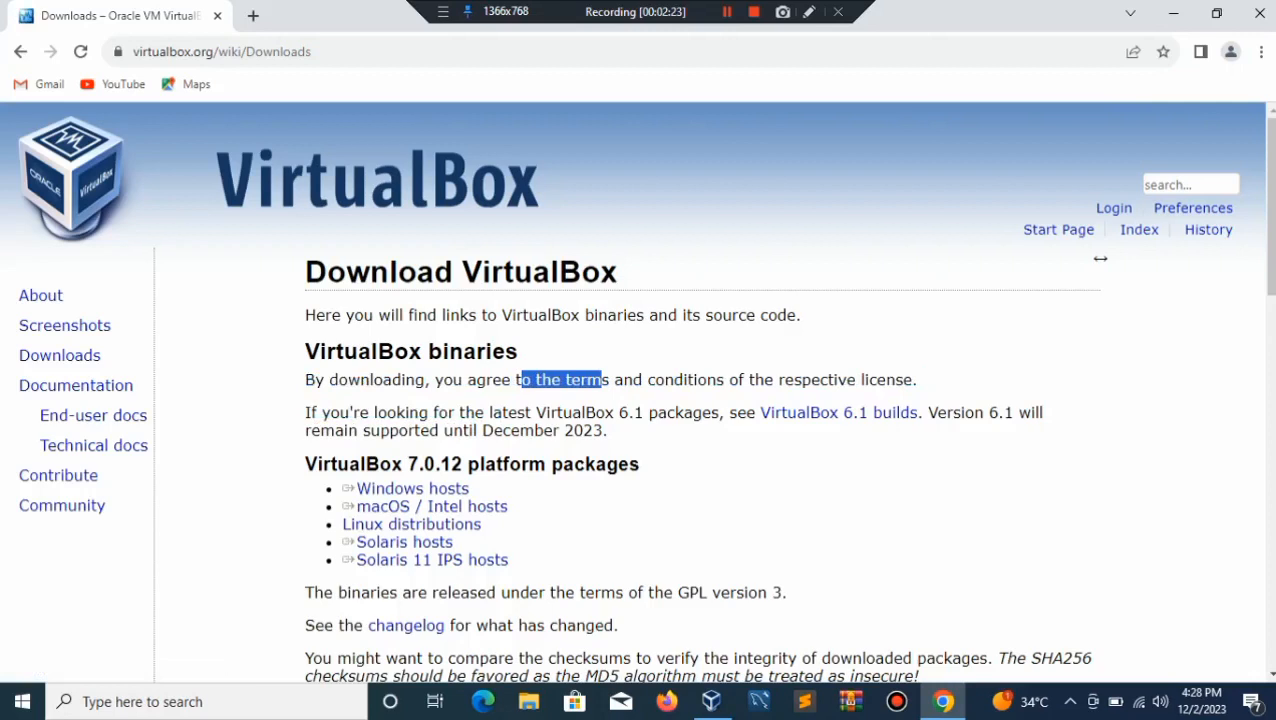
Step: Step keyboard focus through the Windows, macOS, Linux and Solaris host package links
{"action": "key", "text": "Tab"}
{"action": "key", "text": "Tab"}
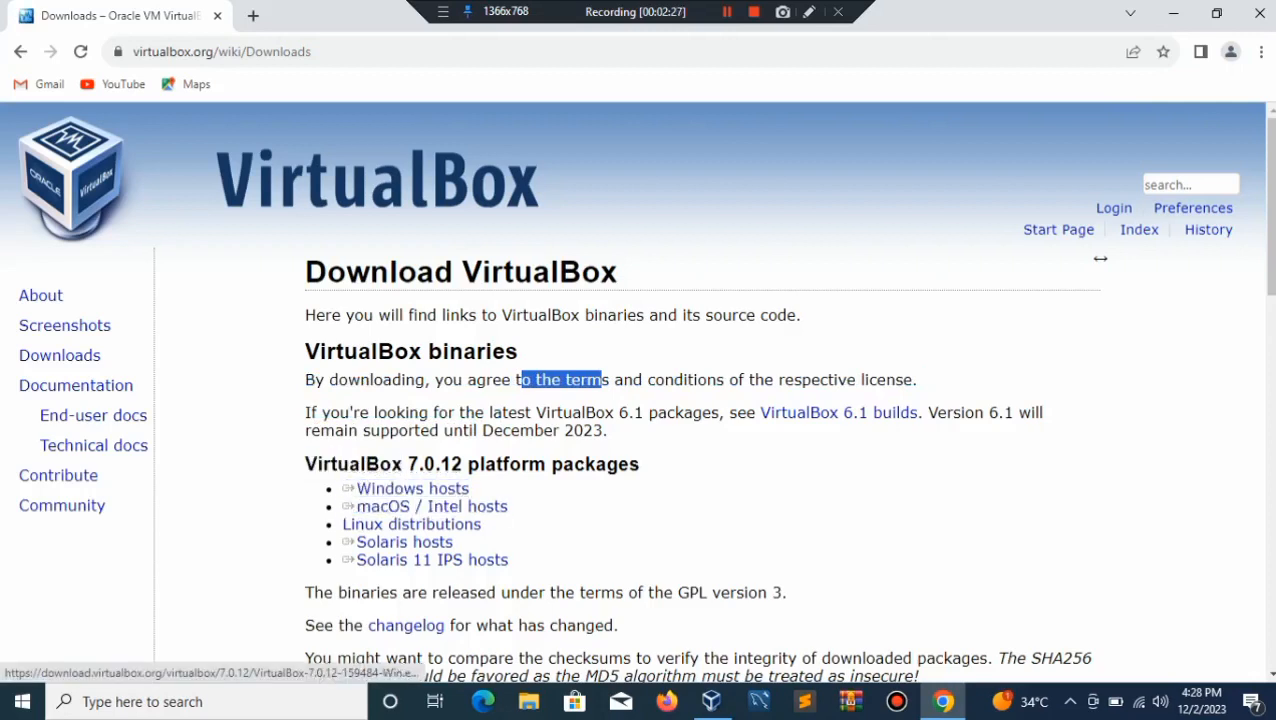
{"action": "key", "text": "Tab"}
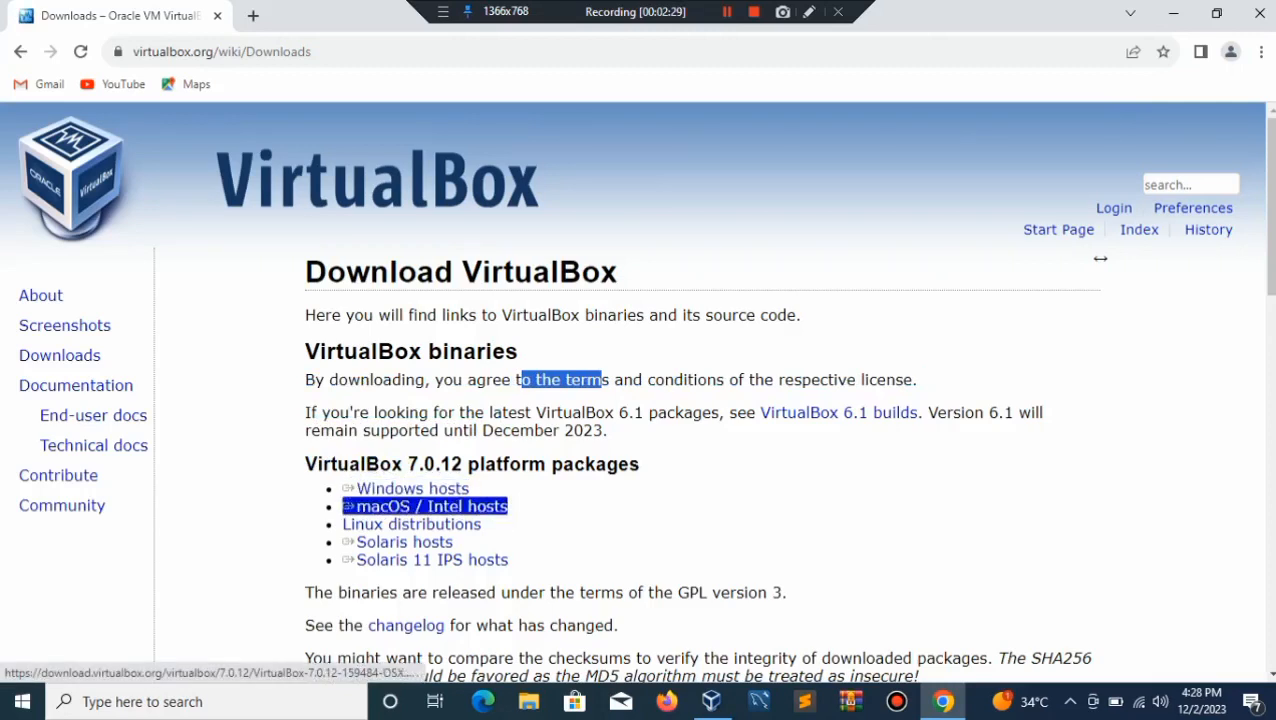
{"action": "key", "text": "shift+Tab"}
{"action": "key", "text": "Tab"}
{"action": "key", "text": "Tab"}
{"action": "key", "text": "Tab"}
{"action": "key", "text": "shift+Tab"}
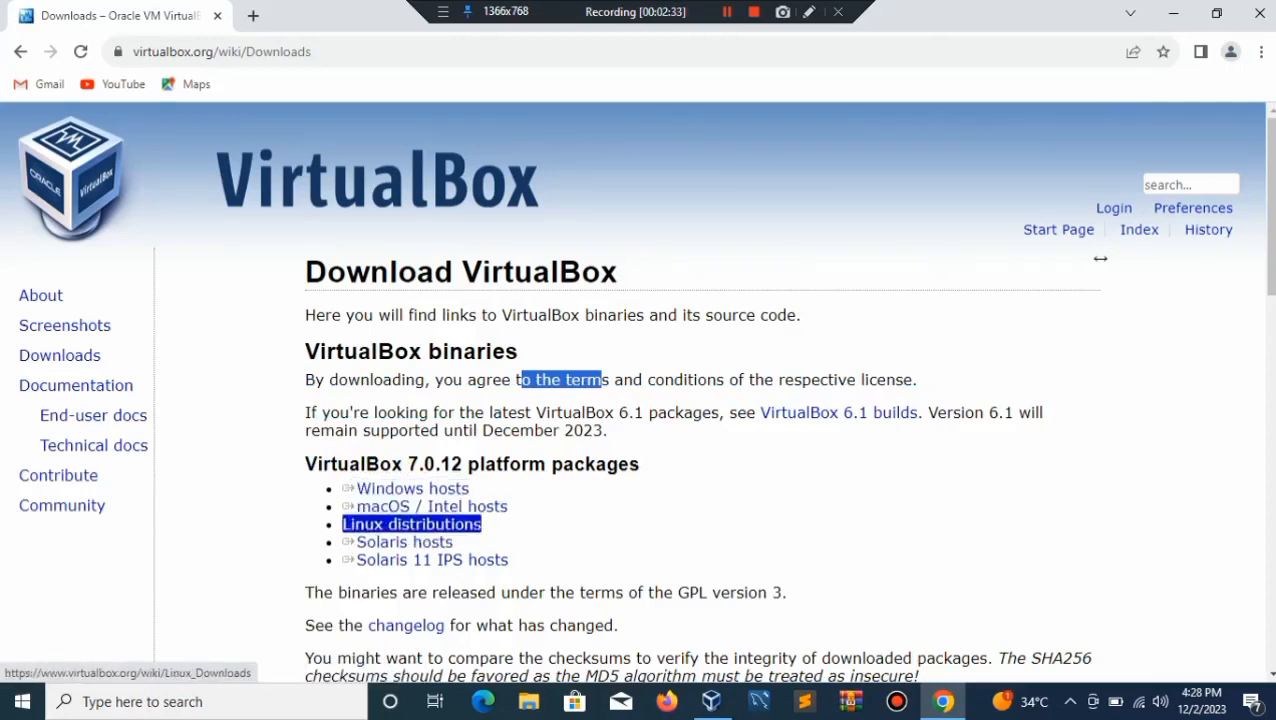
{"action": "key", "text": "Tab"}
{"action": "key", "text": "Tab"}
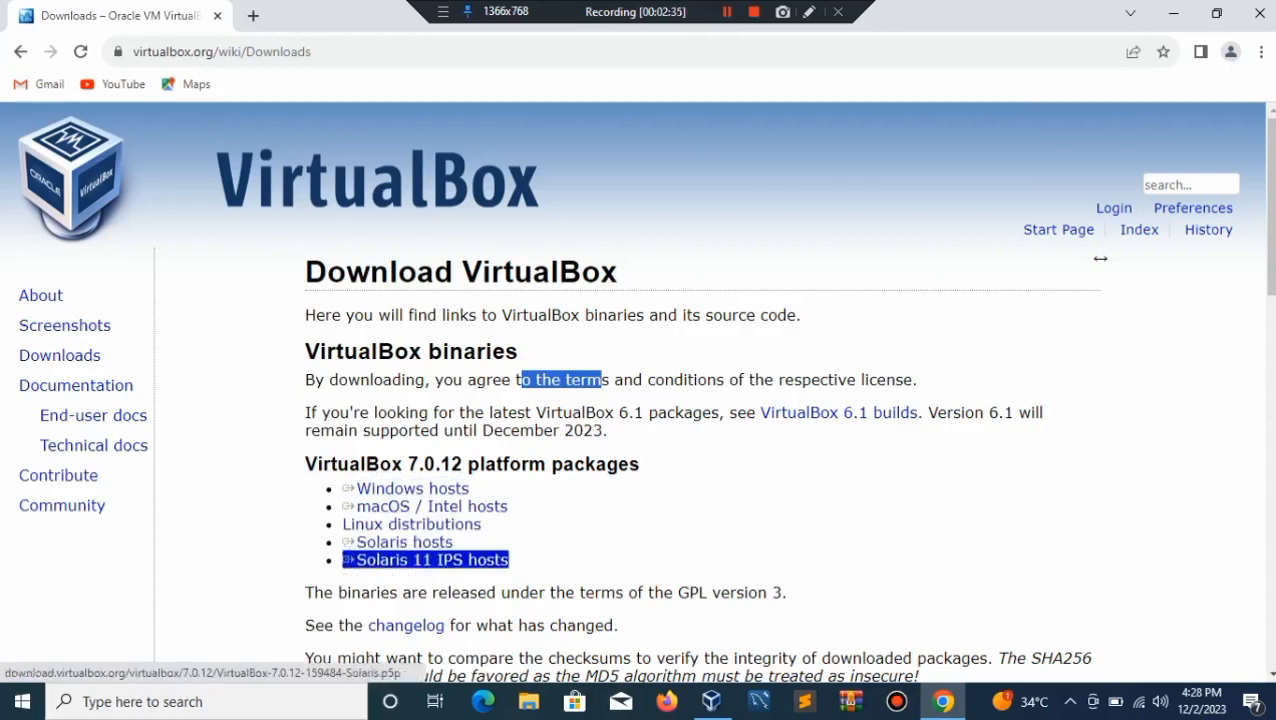
{"action": "key", "text": "shift+Tab"}
{"action": "key", "text": "Tab"}
{"action": "key", "text": "shift+Tab"}
{"action": "key", "text": "shift+Tab"}
{"action": "key", "text": "shift+Tab"}
{"action": "key", "text": "Tab"}
{"action": "key", "text": "Tab"}
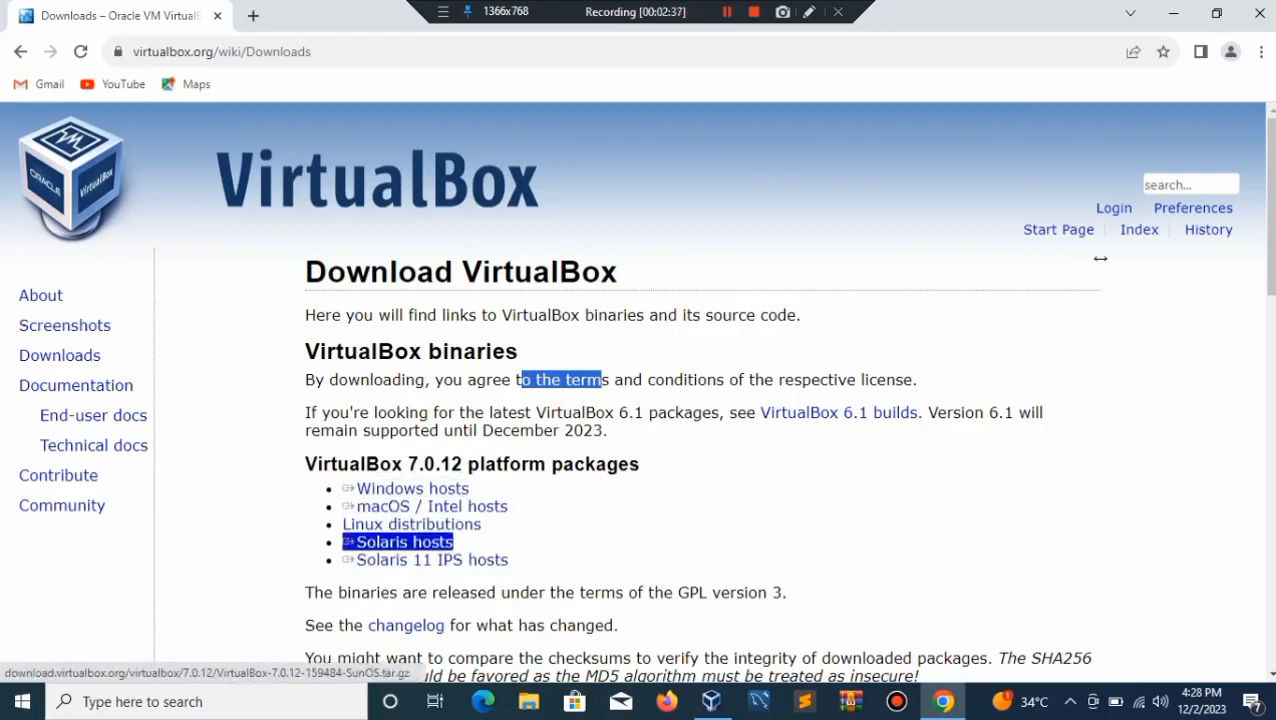
{"action": "key", "text": "shift+Tab"}
{"action": "key", "text": "shift+Tab"}
{"action": "key", "text": "Tab"}
{"action": "key", "text": "shift+Tab"}
{"action": "key", "text": "shift+Tab"}
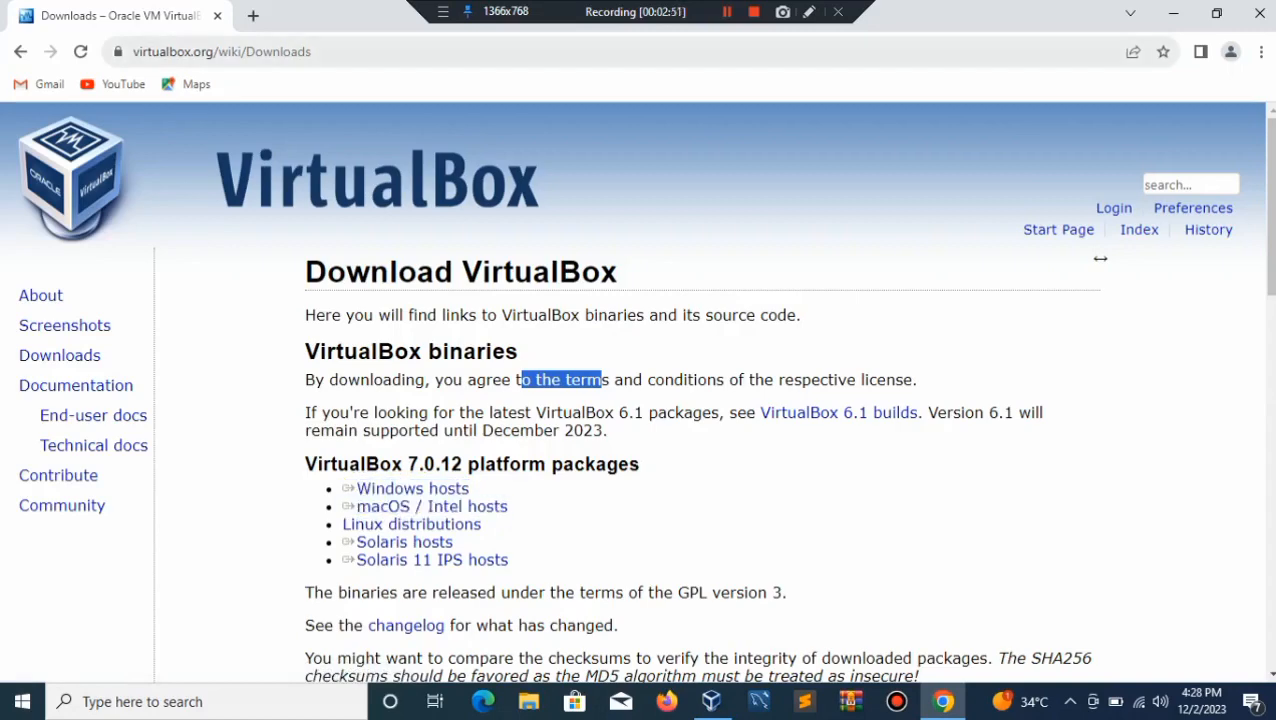
Step: In a new tab, search 'metasploitable 2 download' and open the SourceForge Metasploitable result
{"action": "left_click", "coordinate": [253, 15]}
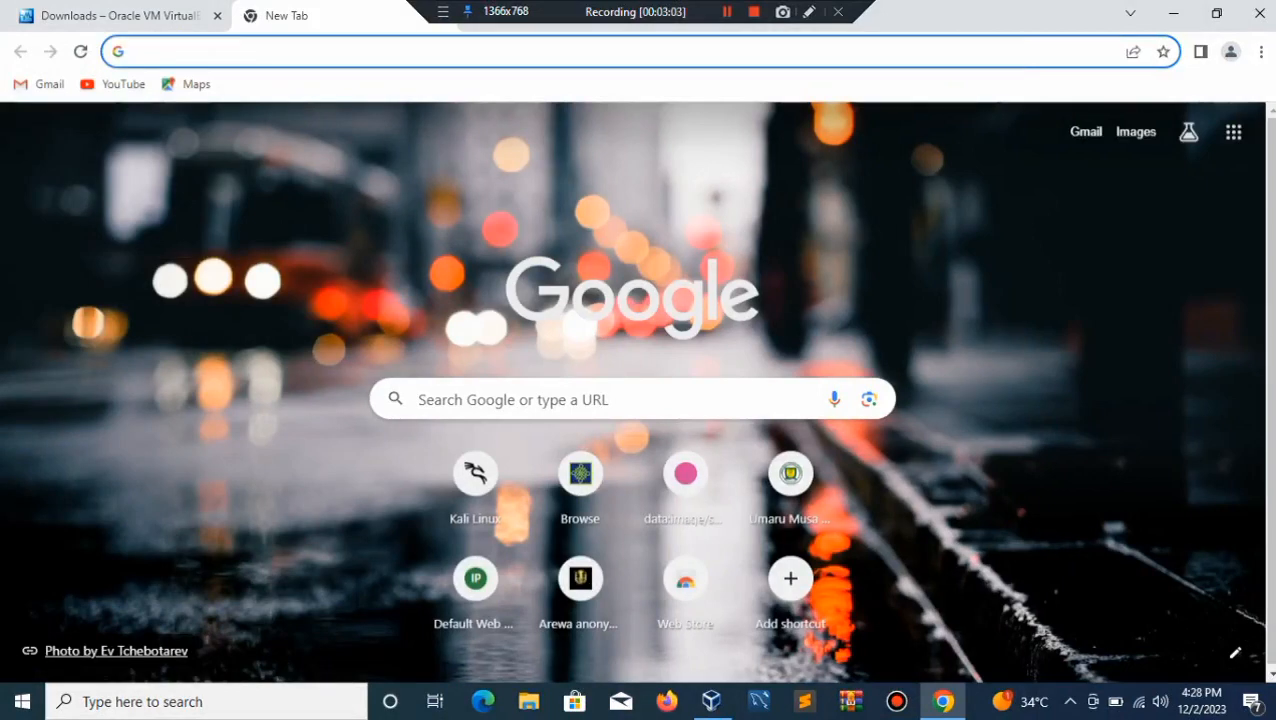
{"action": "type", "text": "m"}
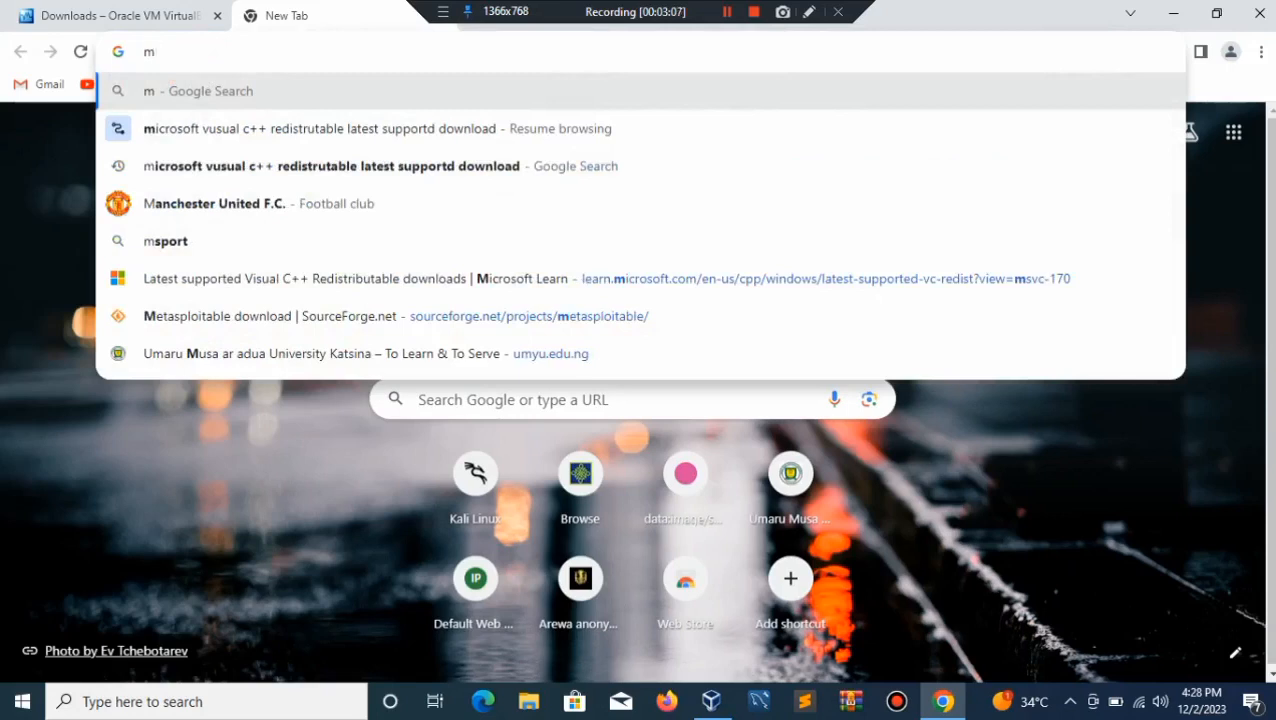
{"action": "type", "text": "et"}
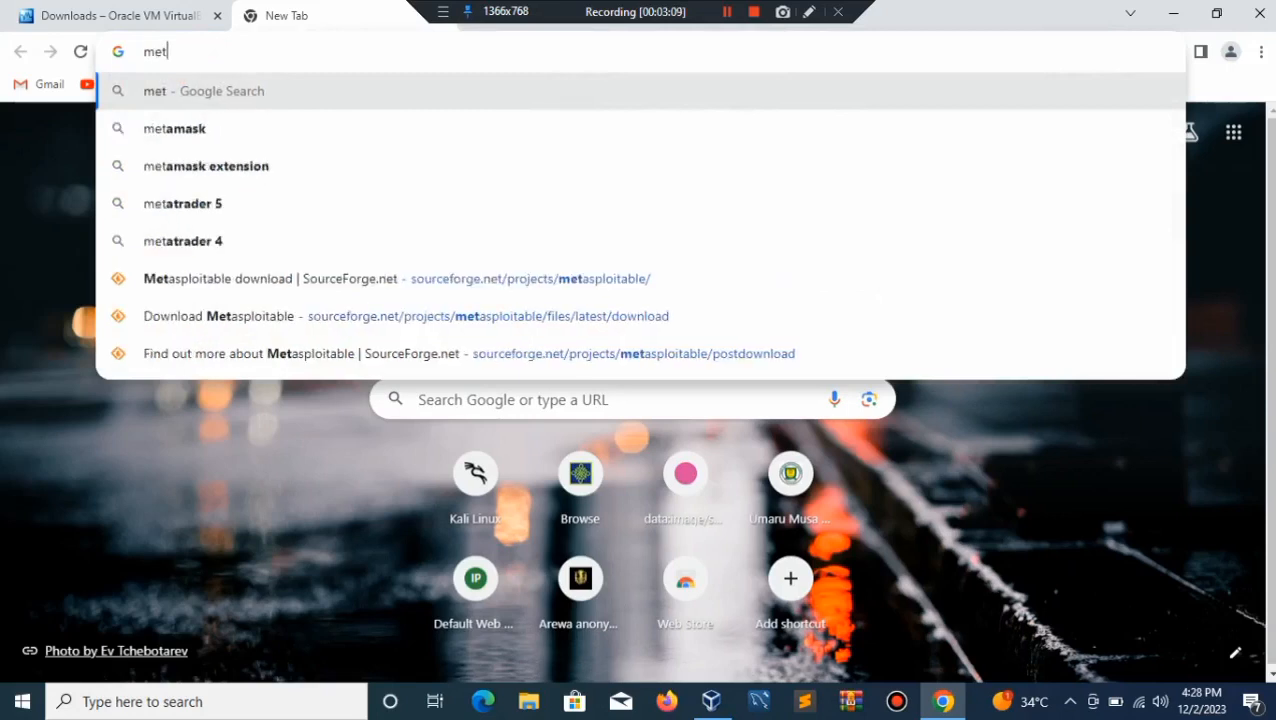
{"action": "type", "text": "asplo"}
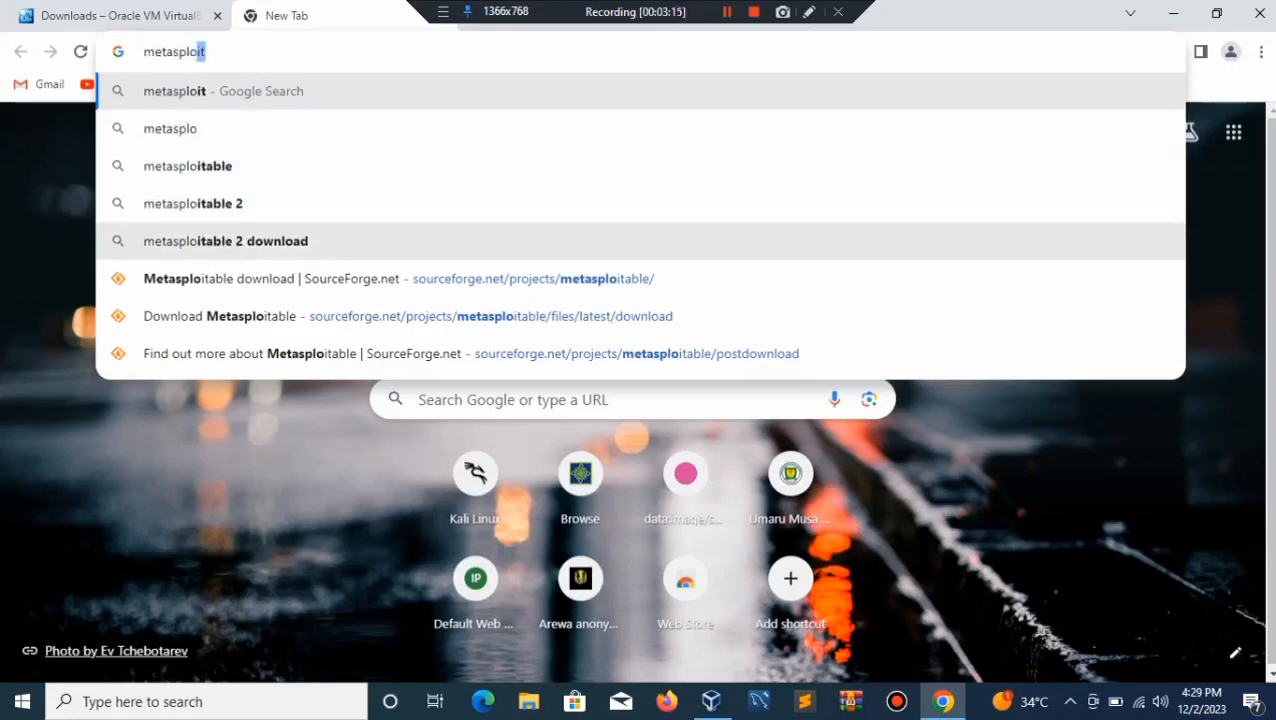
{"action": "left_click", "coordinate": [225, 241]}
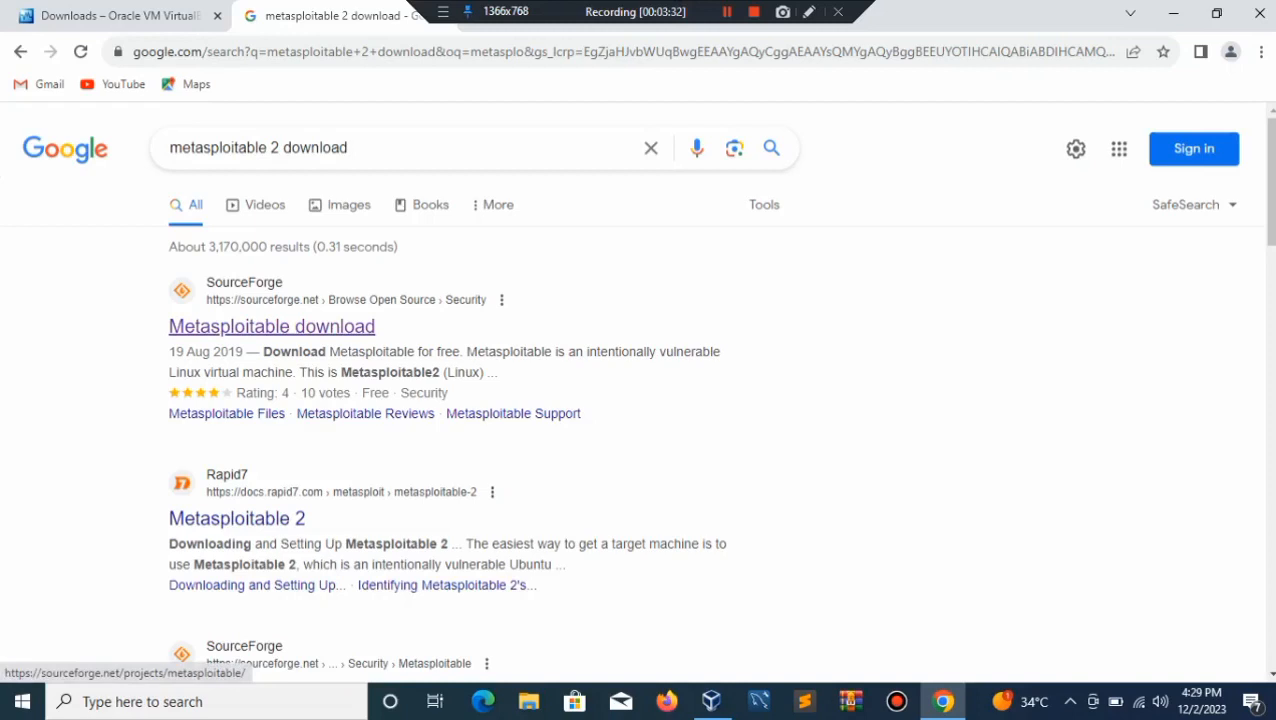
{"action": "left_click", "coordinate": [271, 326]}
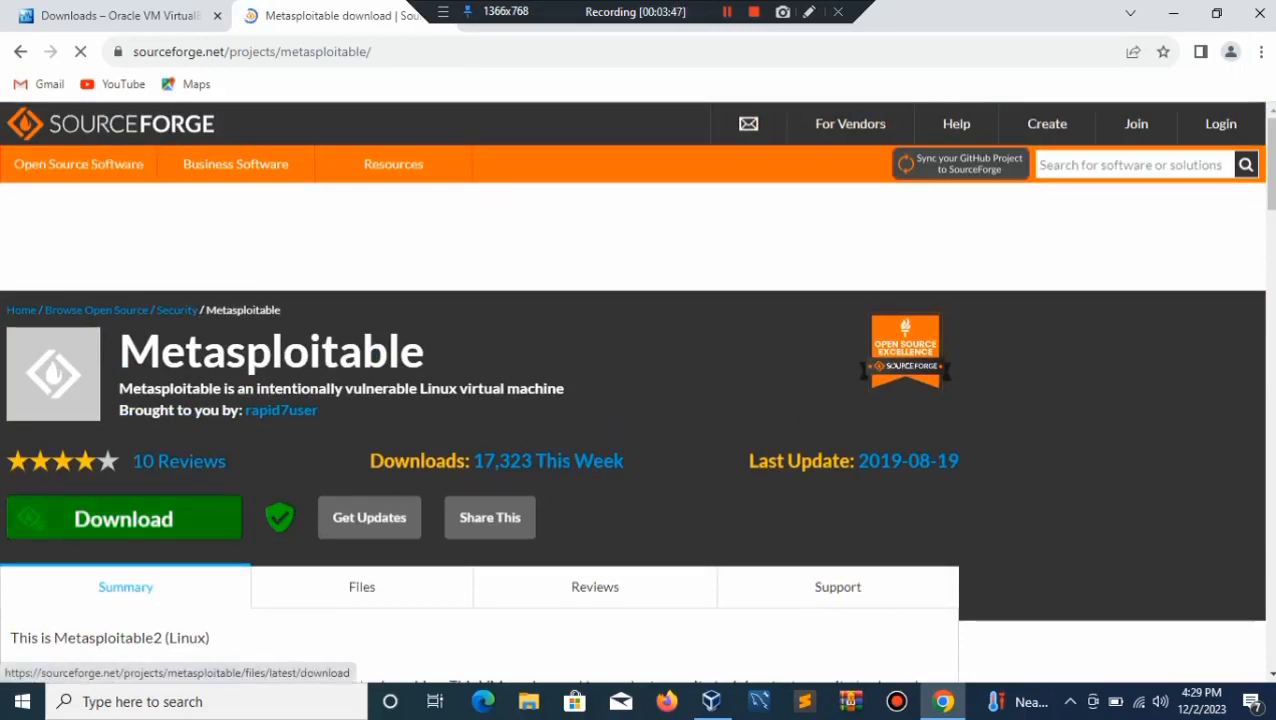
Step: Start downloading the latest Metasploitable release and check Chrome's downloads list
{"action": "left_click", "coordinate": [123, 518]}
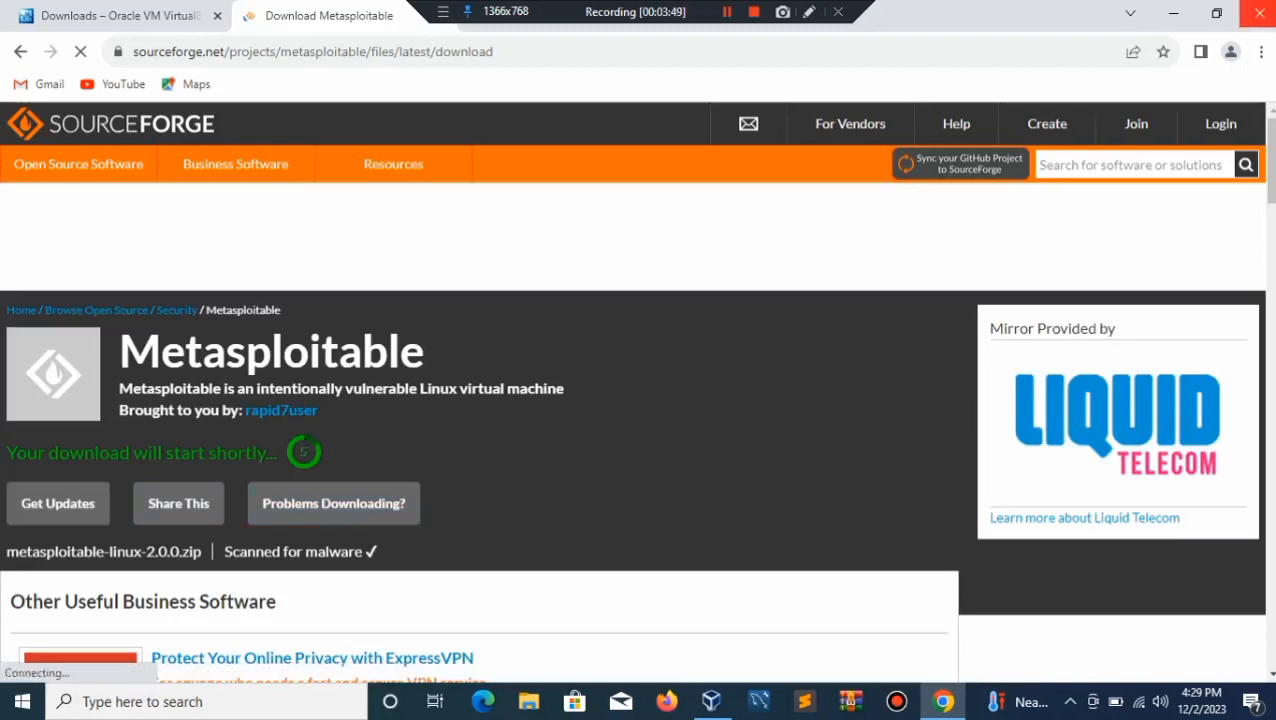
{"action": "key", "text": "alt+f"}
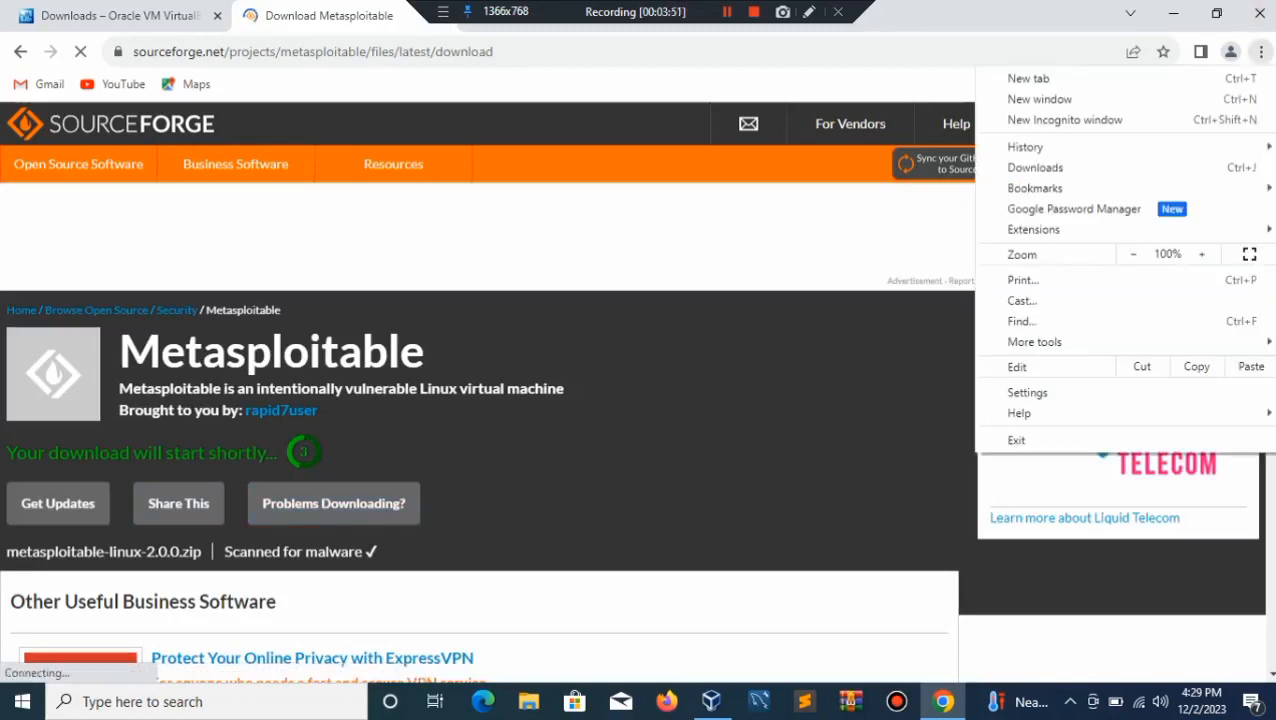
{"action": "key", "text": "Return"}
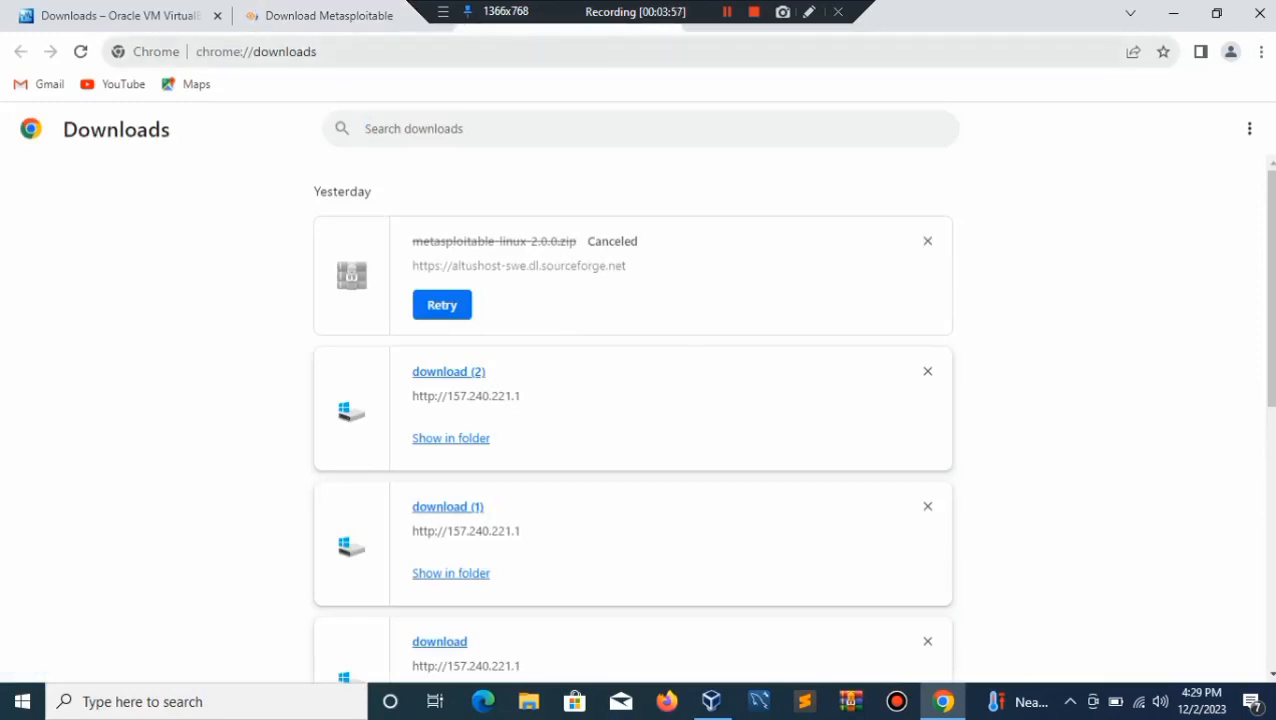
{"action": "key", "text": "ctrl+w"}
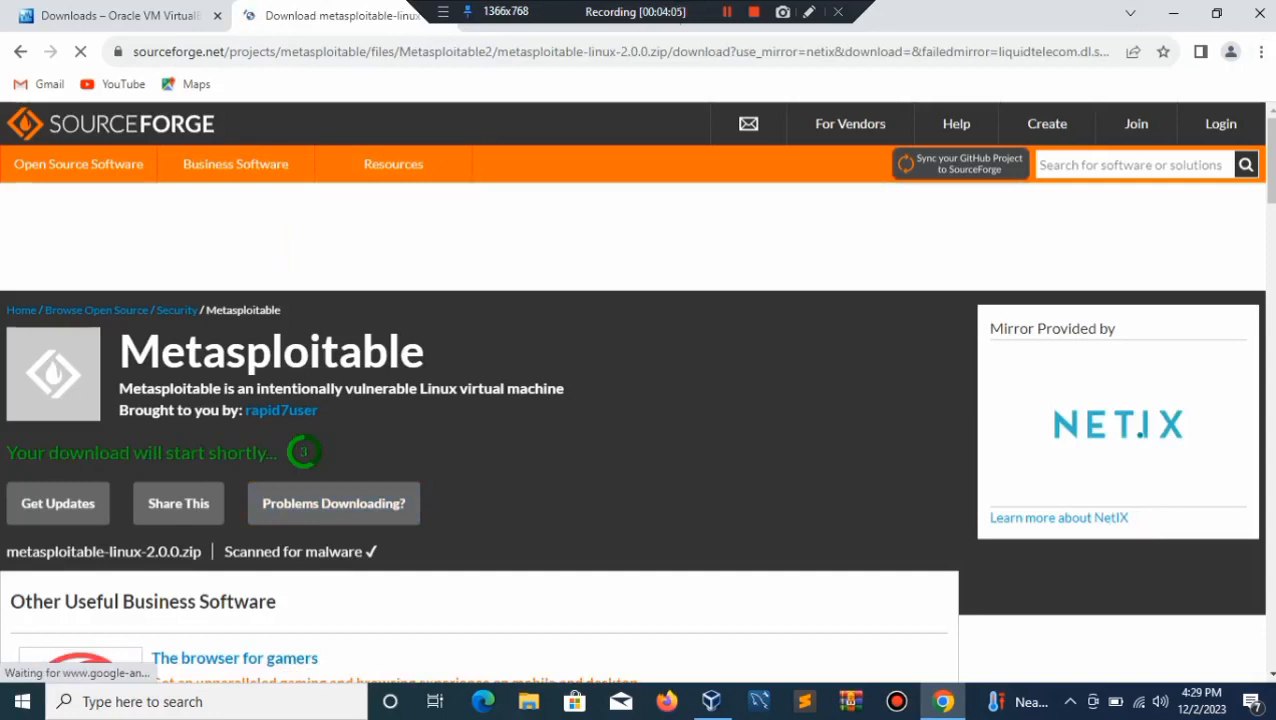
Step: Pause and cancel the Metasploitable zip download, then minimize Chrome
{"action": "left_click", "coordinate": [1261, 51]}
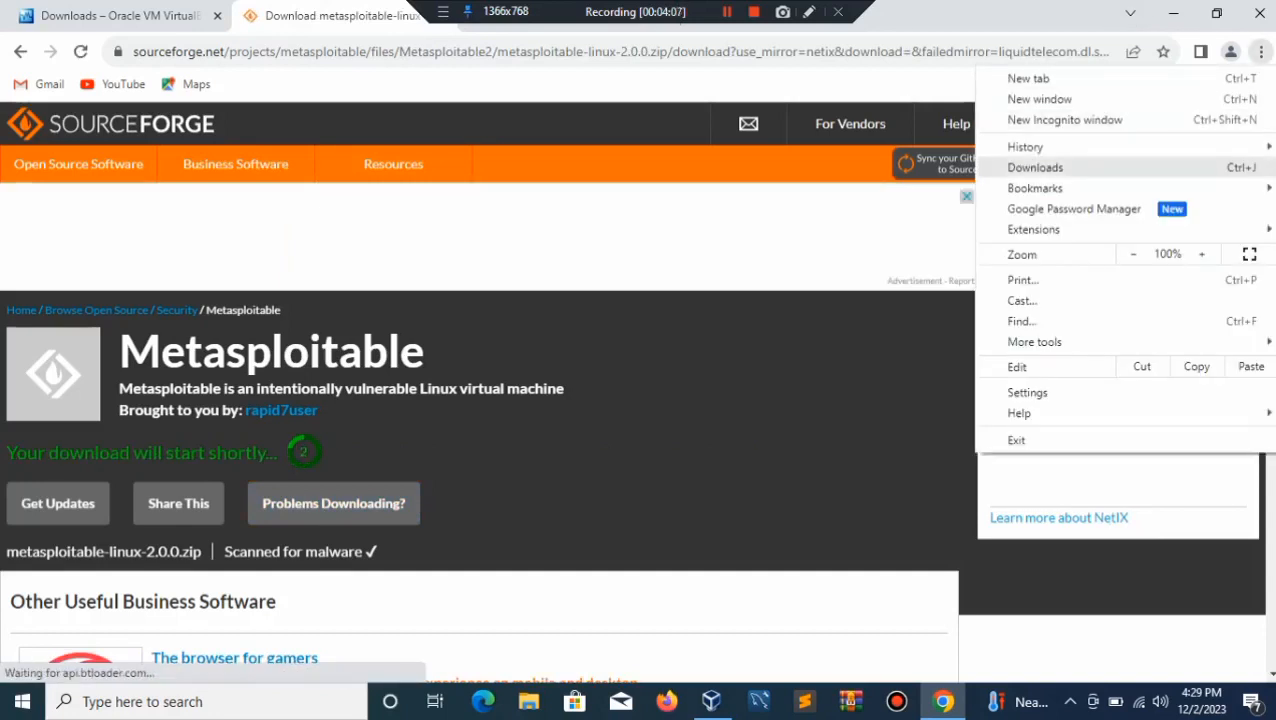
{"action": "left_click", "coordinate": [1035, 167]}
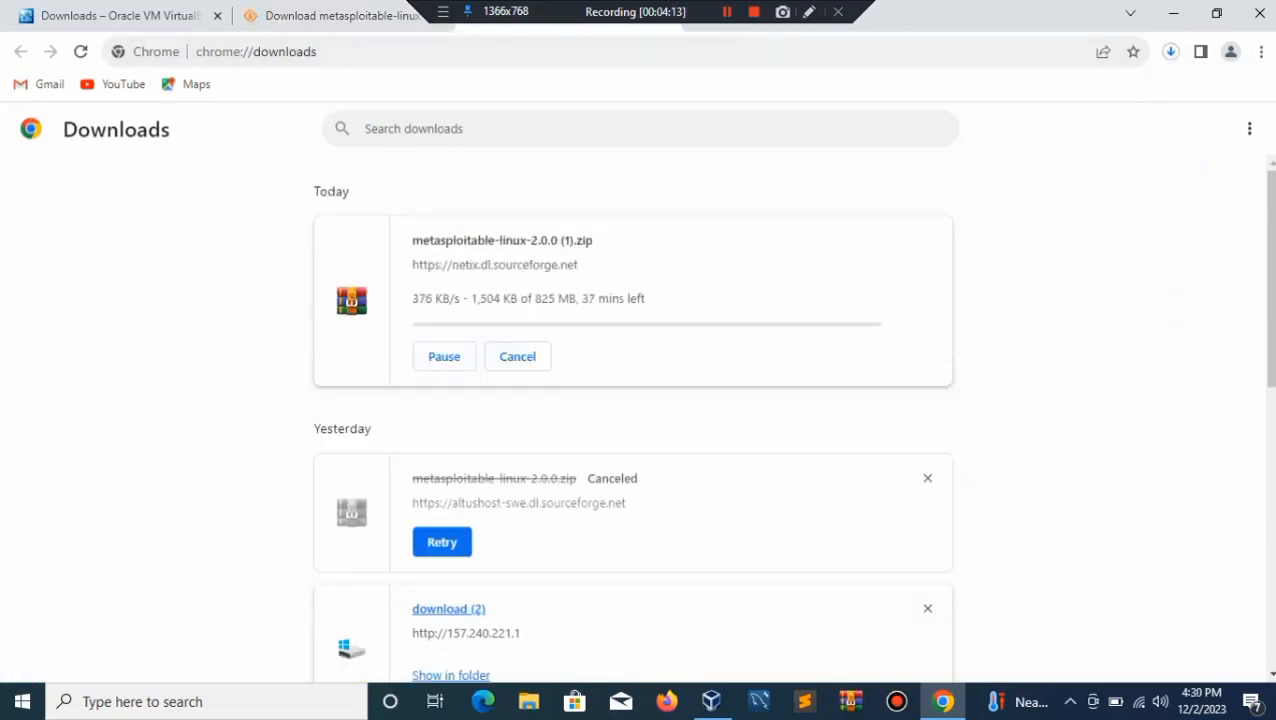
{"action": "left_click", "coordinate": [444, 356]}
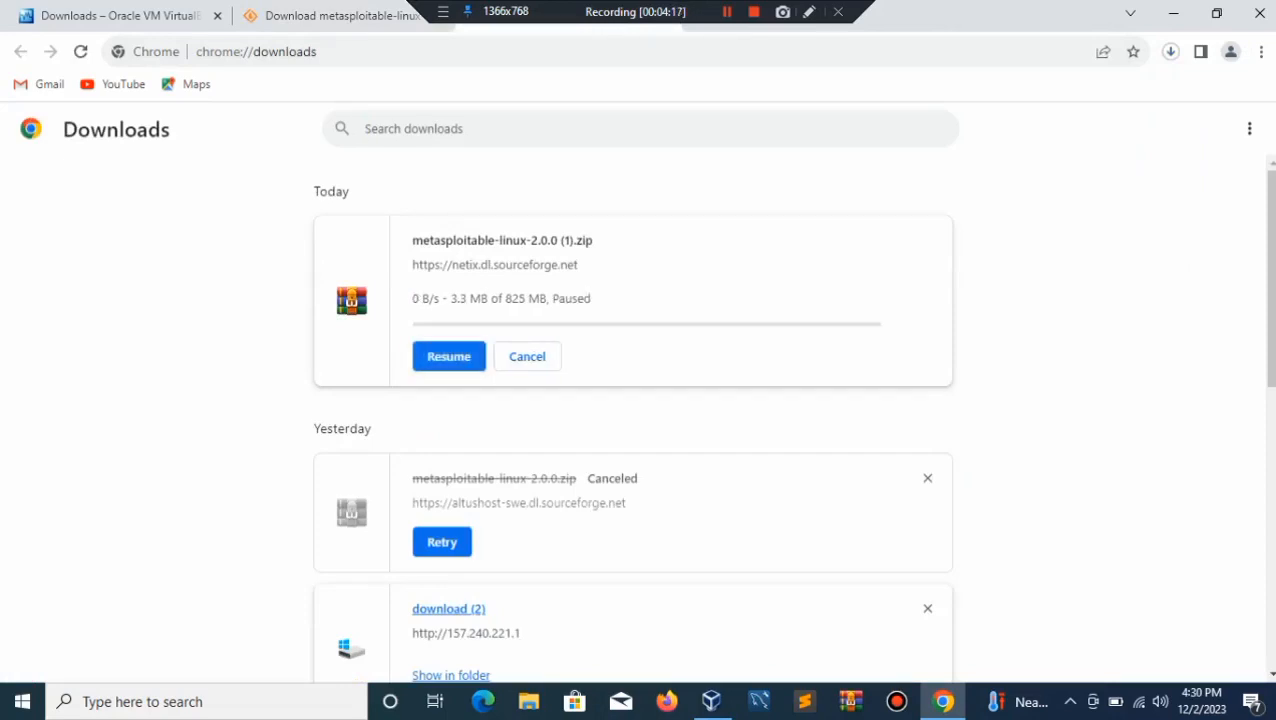
{"action": "left_click", "coordinate": [527, 356]}
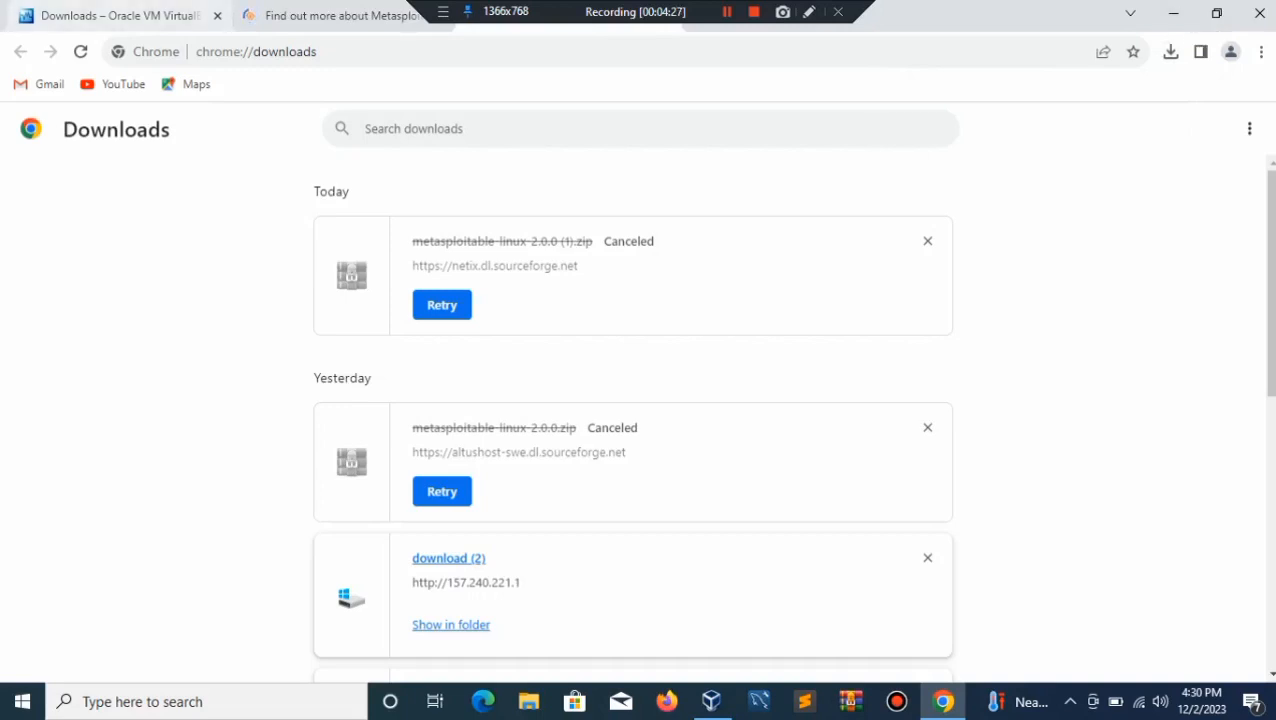
{"action": "left_click", "coordinate": [330, 15]}
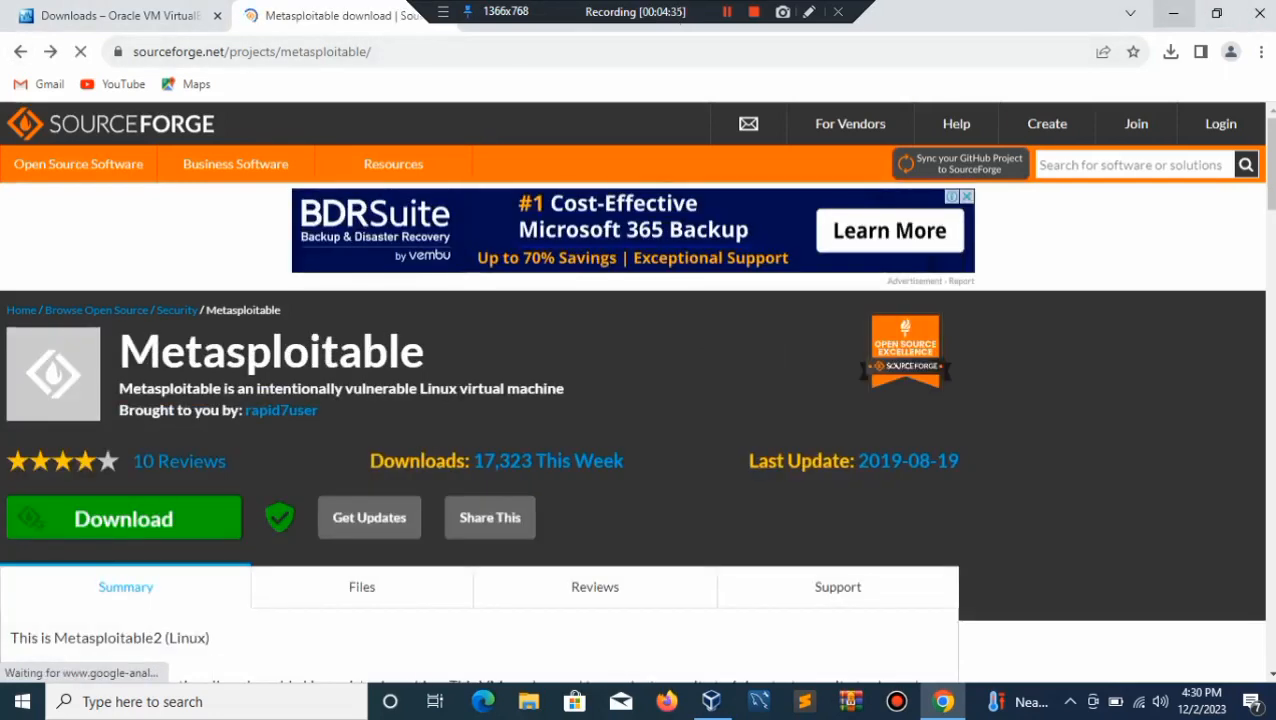
{"action": "left_click", "coordinate": [1173, 13]}
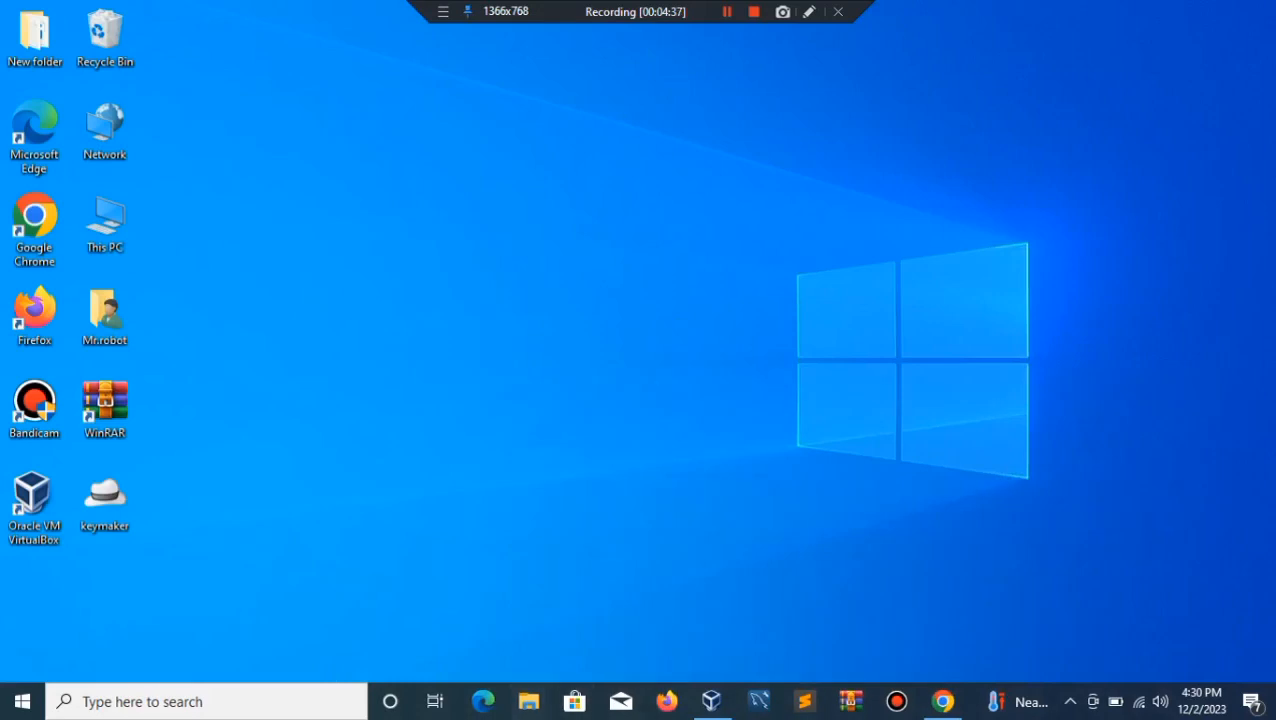
Step: Move the 825 MB metasploitable-linux-2.0.0 zip from the Downloads folder to the desktop
{"action": "left_click", "coordinate": [529, 701]}
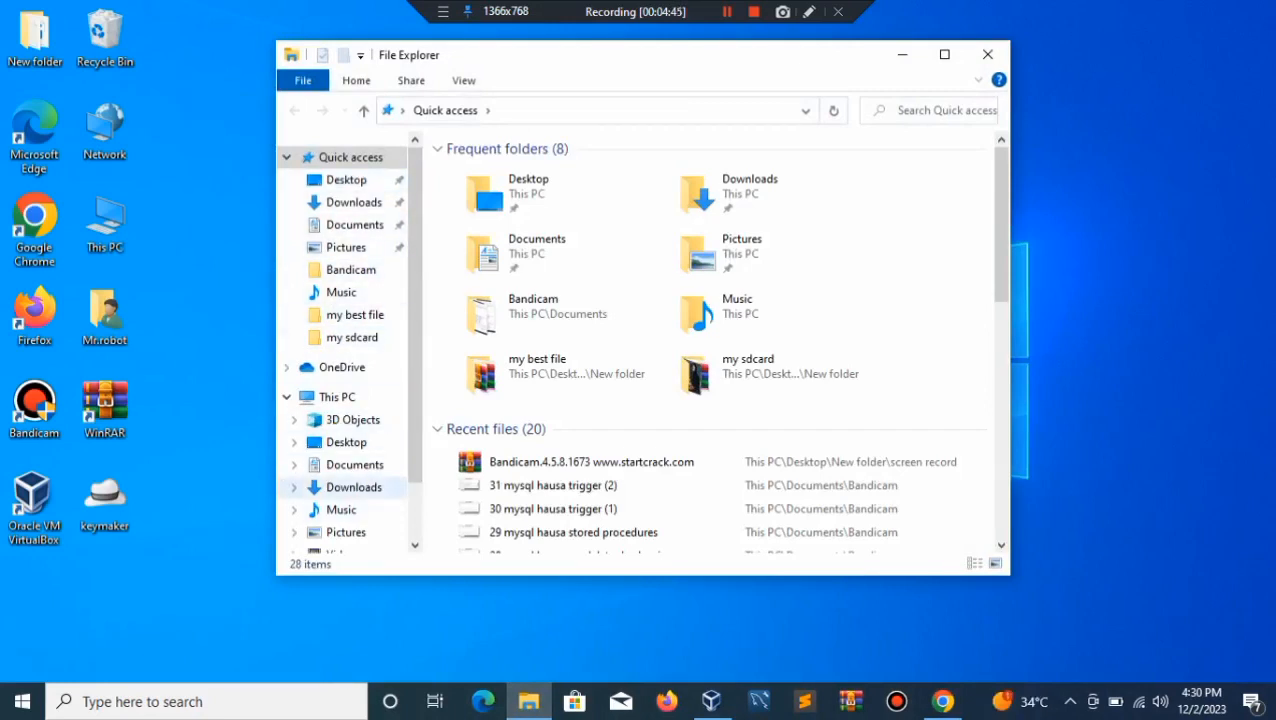
{"action": "left_click", "coordinate": [354, 487]}
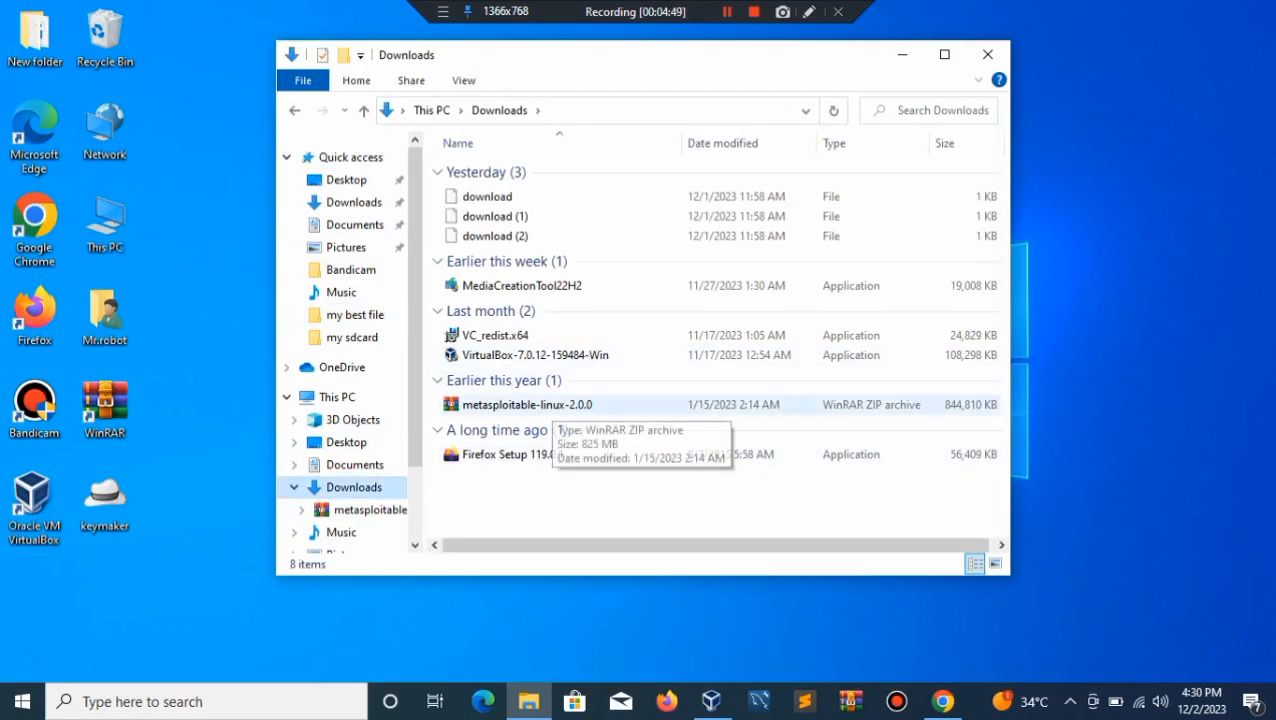
{"action": "left_click_drag", "start_coordinate": [545, 405], "coordinate": [175, 410]}
{"action": "left_click_drag", "start_coordinate": [181, 495], "coordinate": [260, 480]}
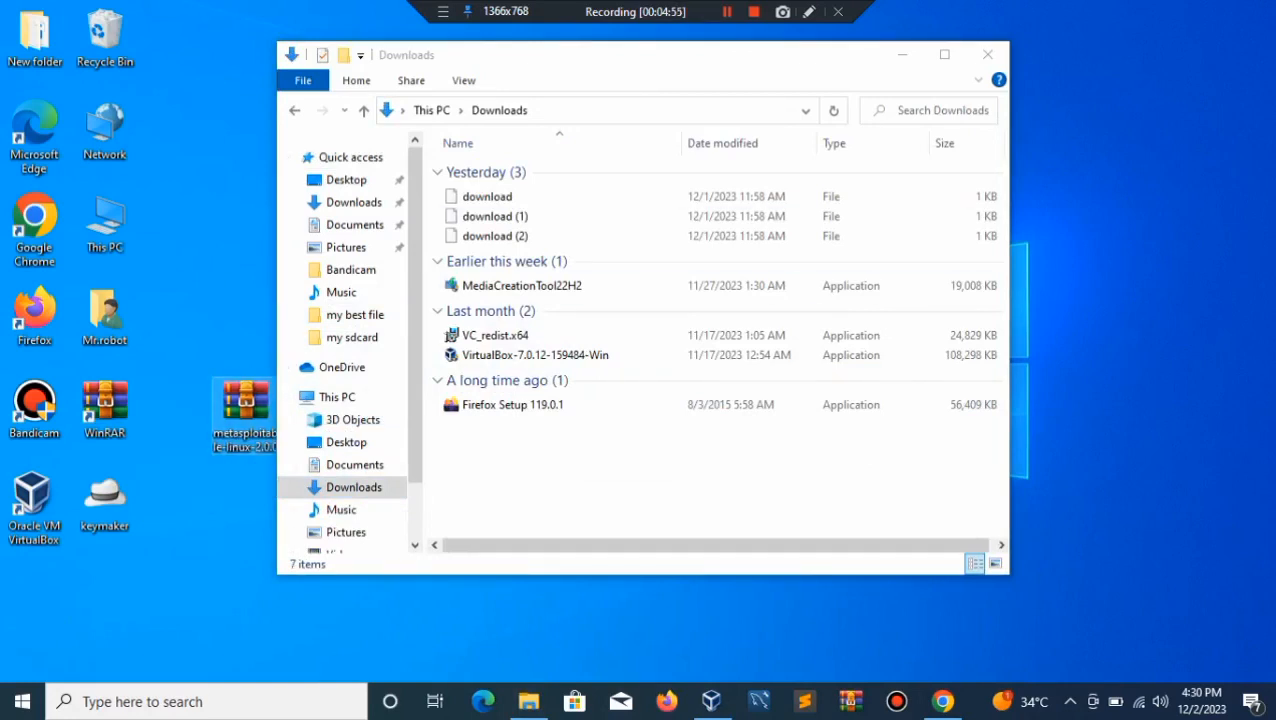
{"action": "left_click", "coordinate": [901, 54]}
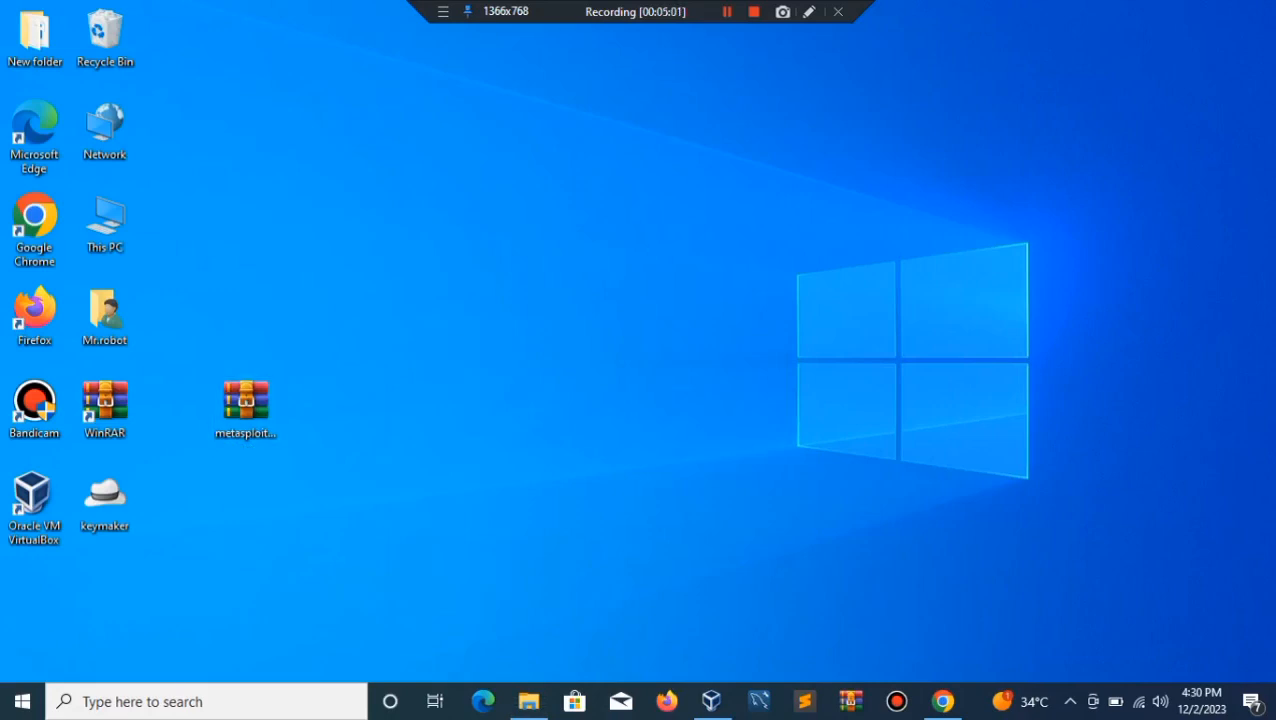
Step: Extract the metasploitable-linux-2.0.0 zip onto the desktop with WinRAR's Extract Here
{"action": "left_click", "coordinate": [245, 405]}
{"action": "right_click", "coordinate": [333, 270]}
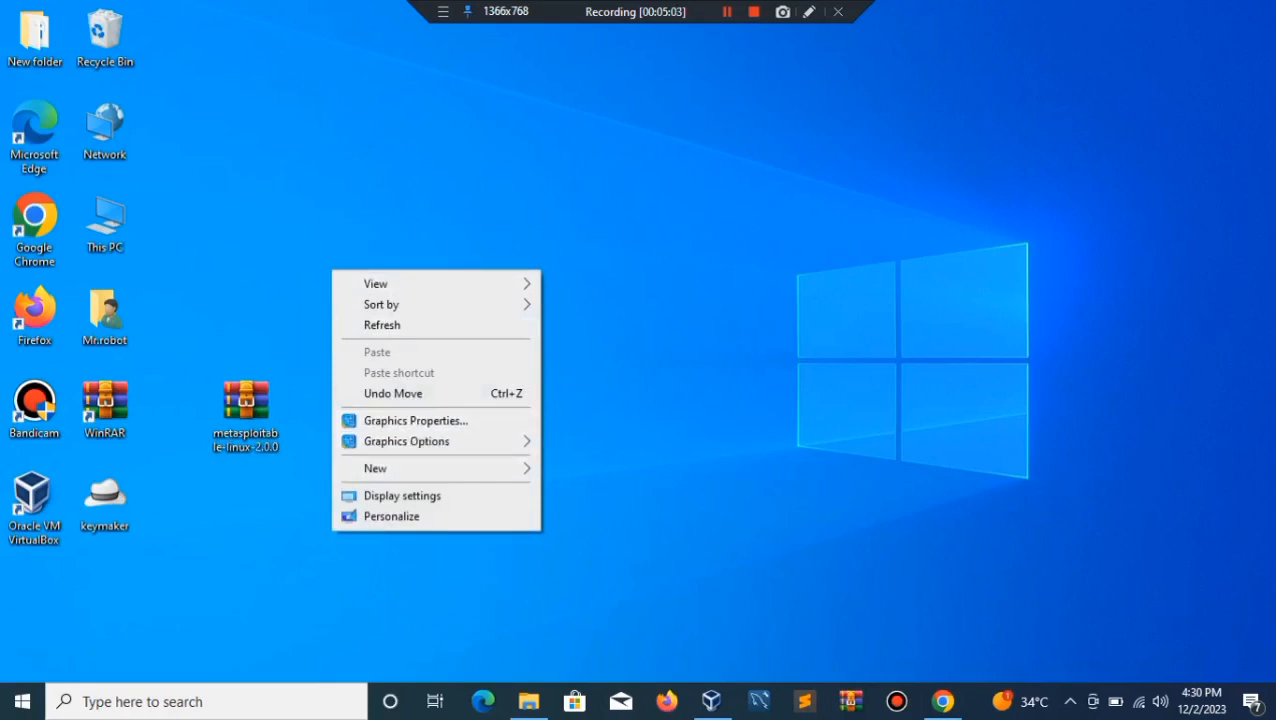
{"action": "key", "text": "Escape"}
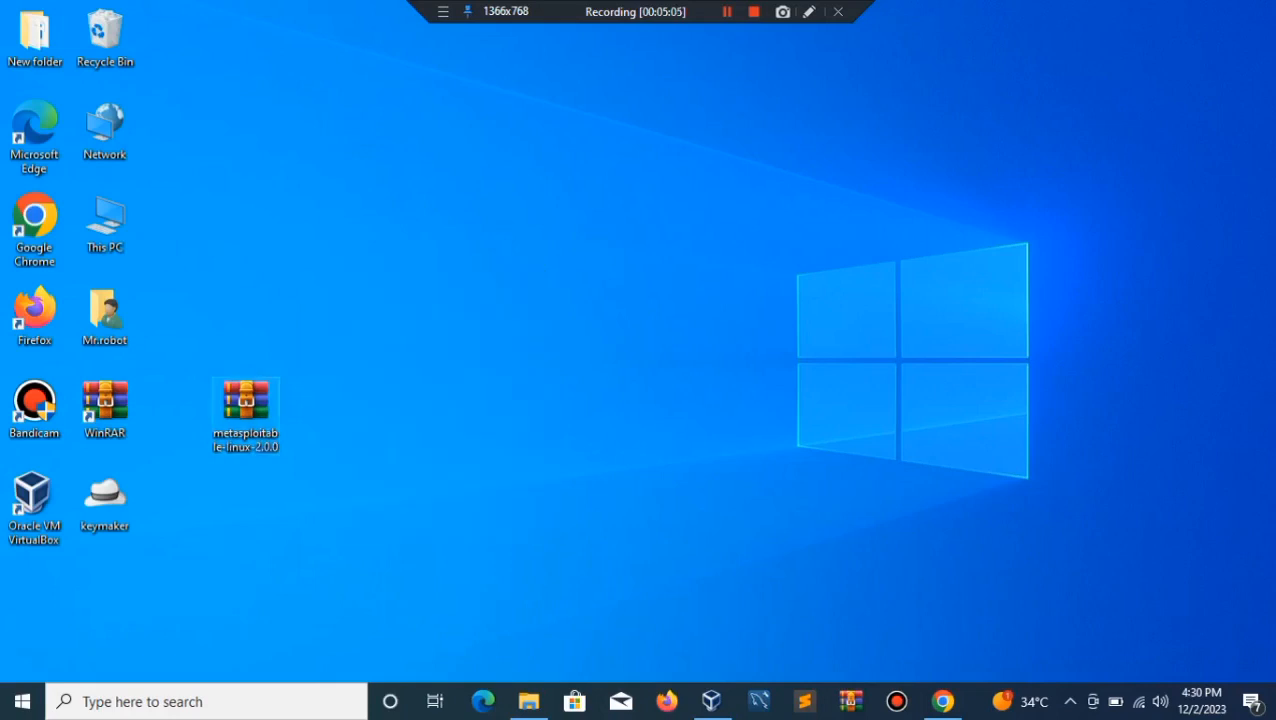
{"action": "right_click", "coordinate": [252, 405]}
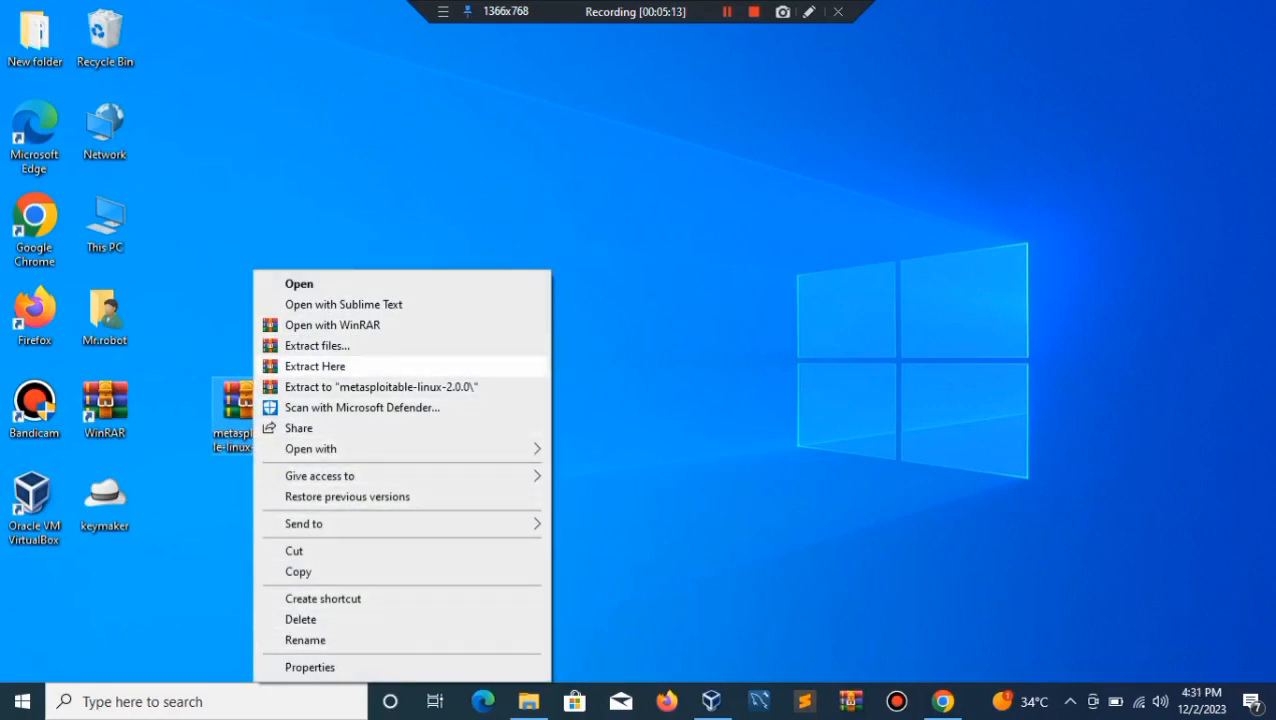
{"action": "left_click", "coordinate": [315, 366]}
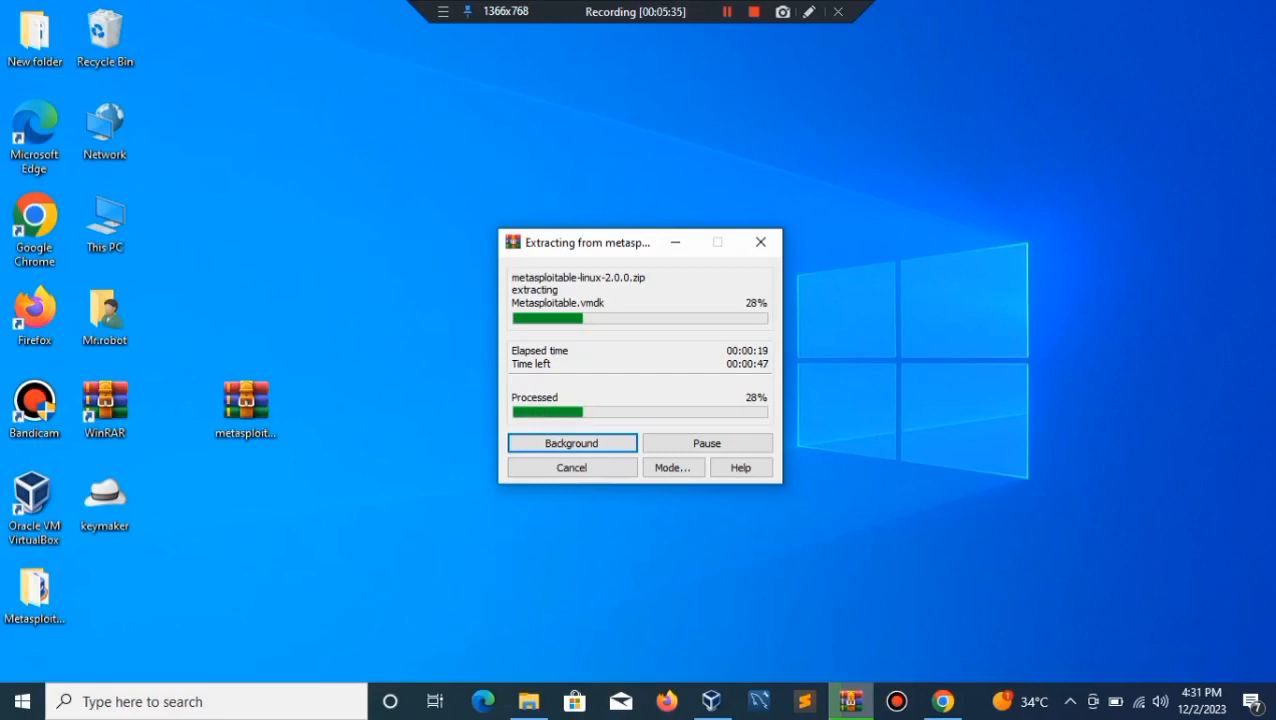
{"action": "key", "text": "shift+F12"}
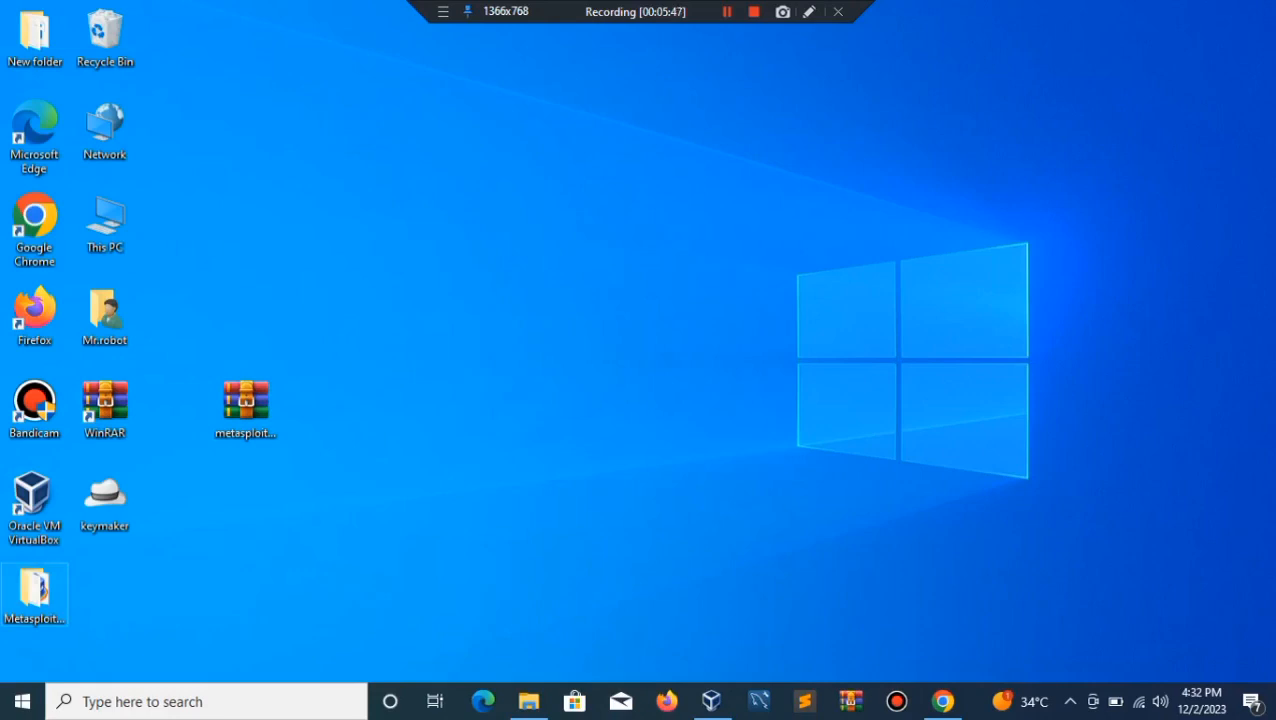
Step: Delete the desktop zip and check that the Metasploitable2-Linux folder holds five VM files
{"action": "right_click", "coordinate": [247, 424]}
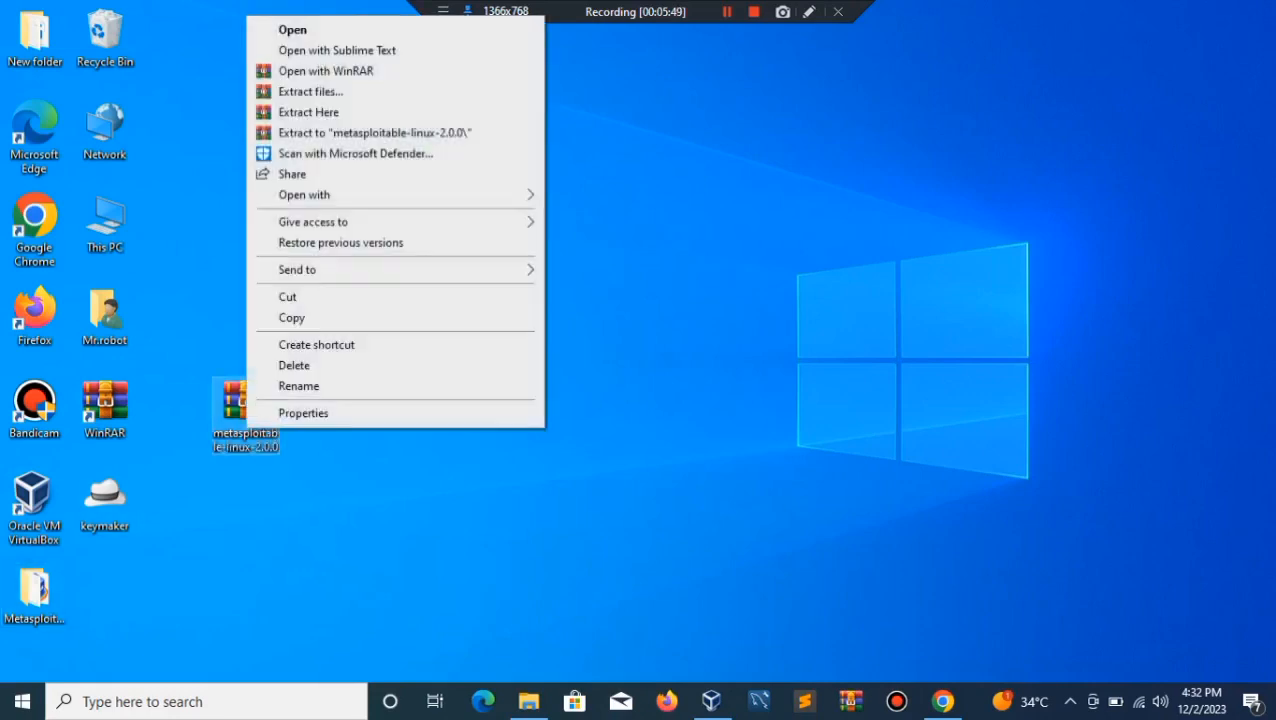
{"action": "left_click", "coordinate": [294, 365]}
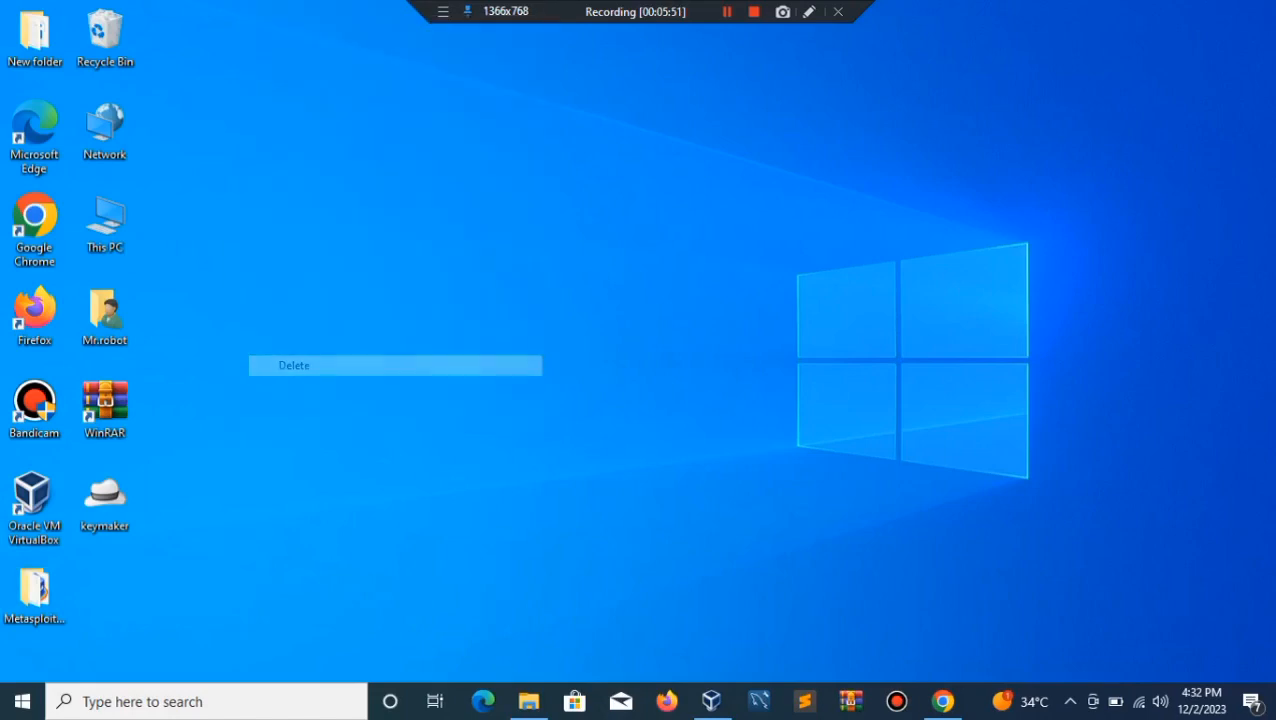
{"action": "left_click_drag", "start_coordinate": [34, 592], "coordinate": [246, 410]}
{"action": "double_click", "coordinate": [245, 410]}
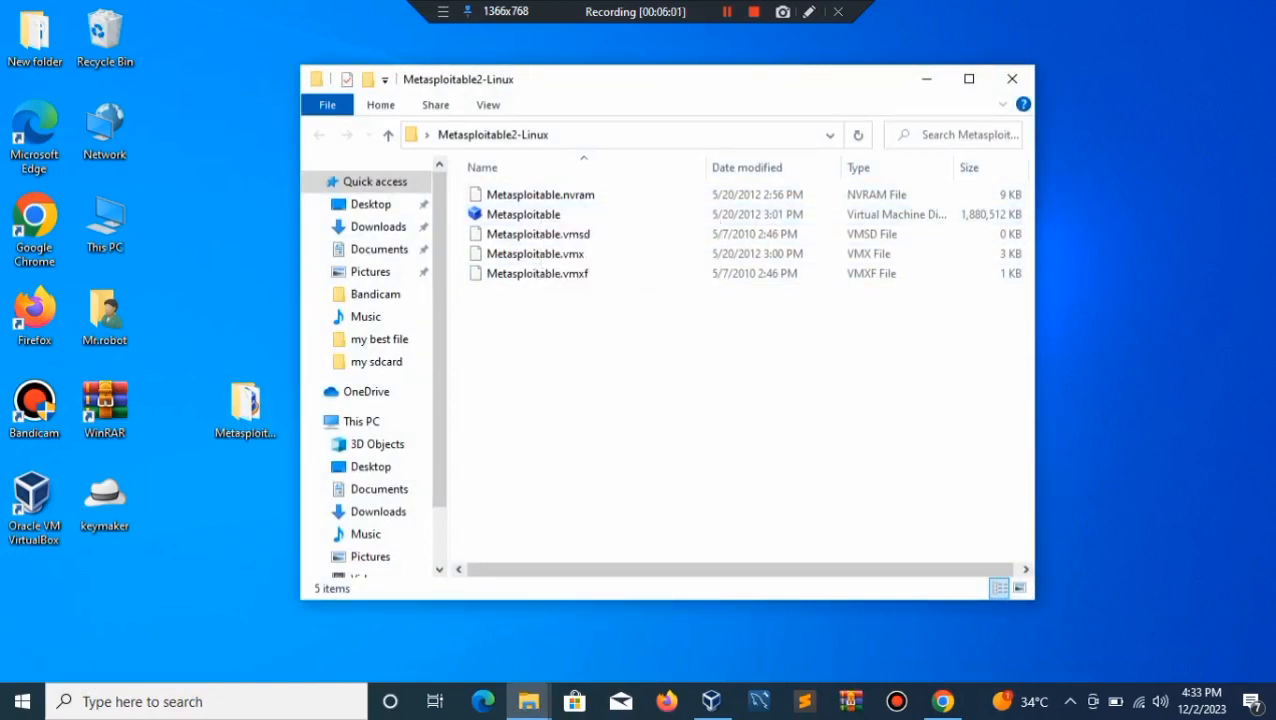
{"action": "left_click", "coordinate": [926, 79]}
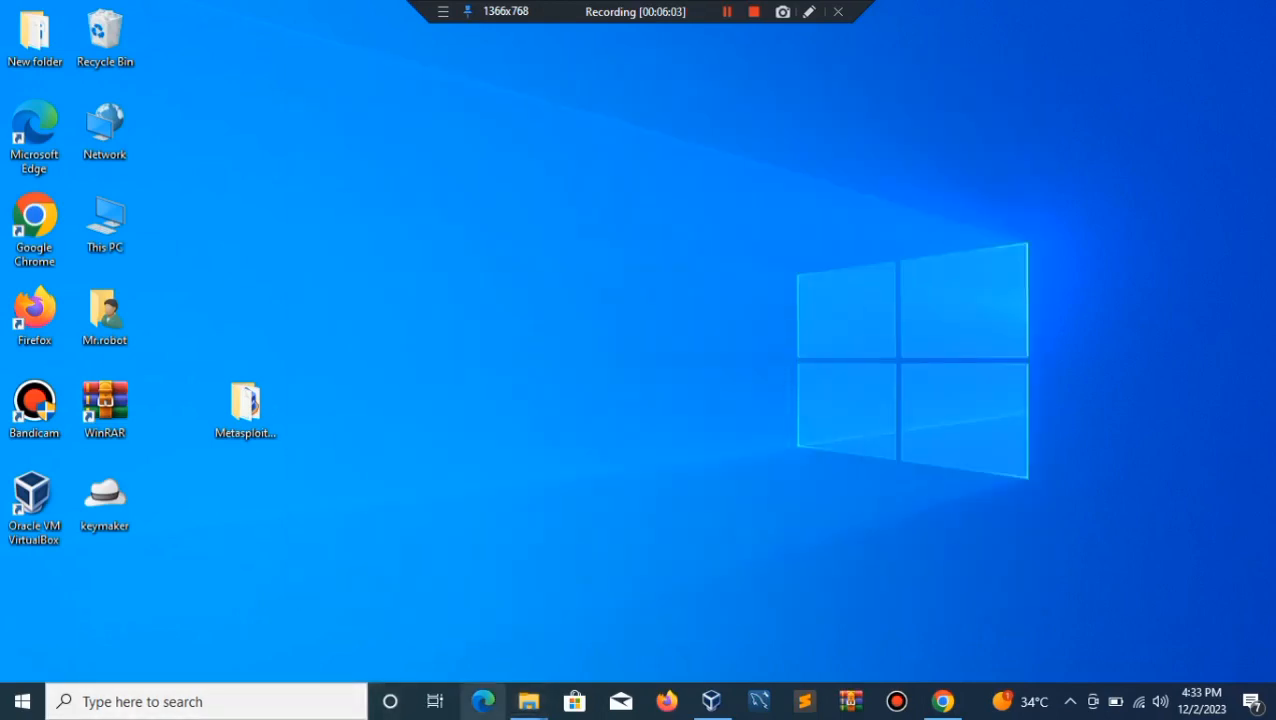
Step: Start a new virtual machine named metasploitable2 with type Linux
{"action": "left_click", "coordinate": [711, 701]}
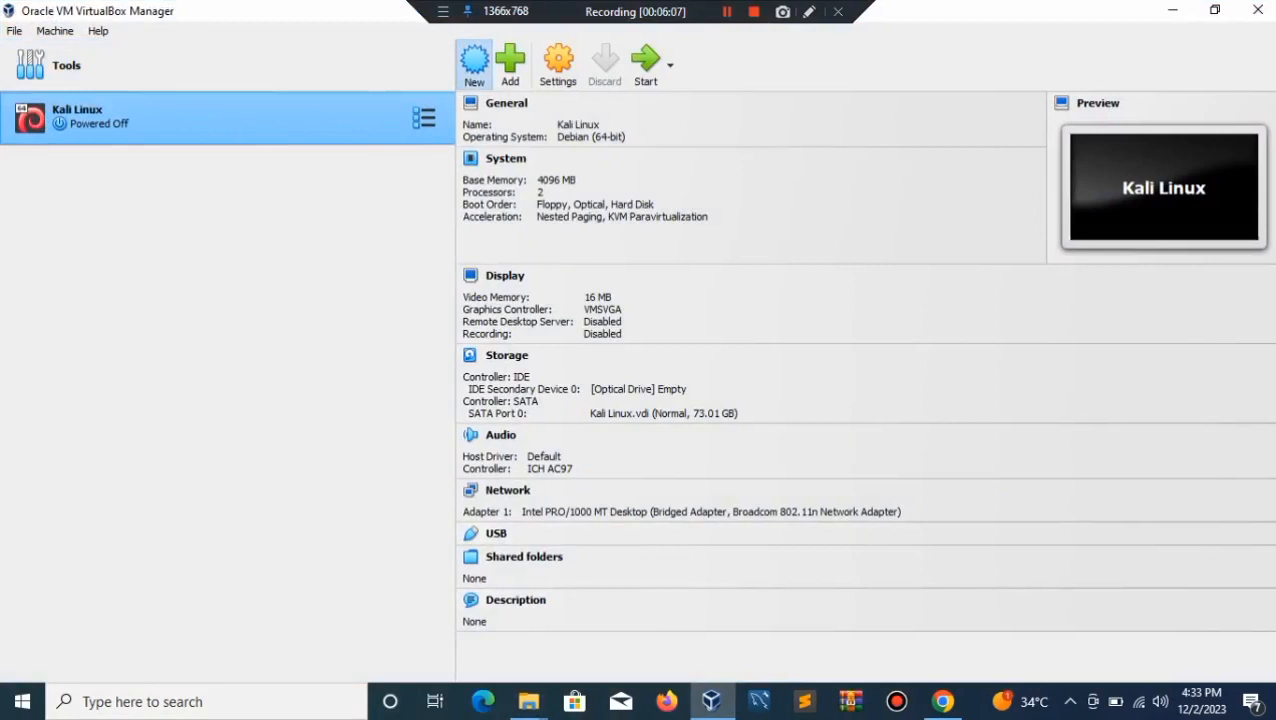
{"action": "left_click", "coordinate": [474, 62]}
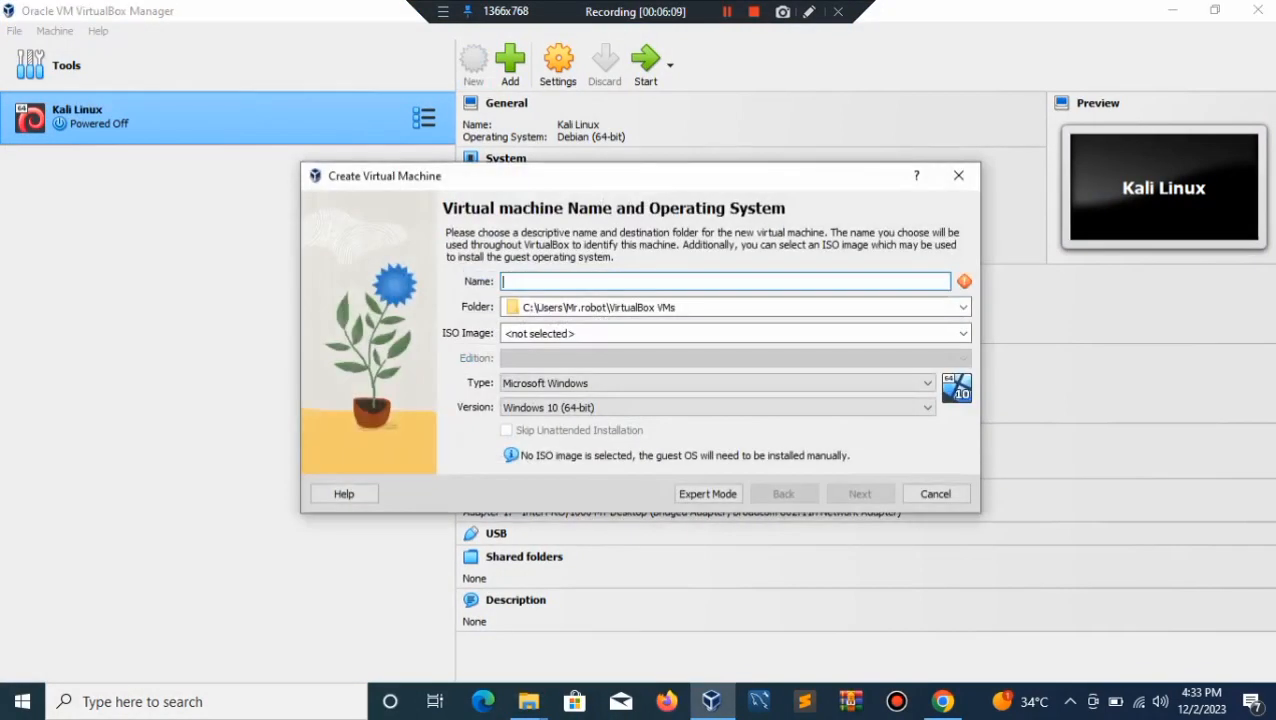
{"action": "type", "text": "metasp"}
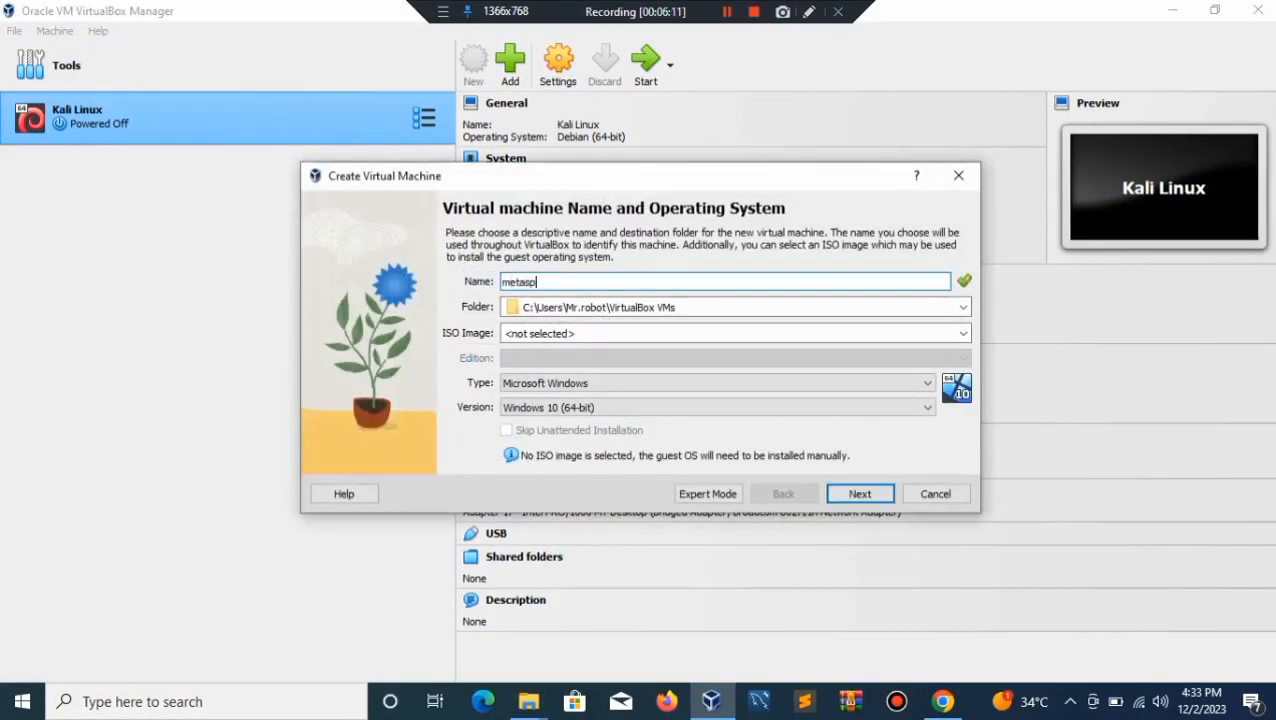
{"action": "type", "text": "loitable"}
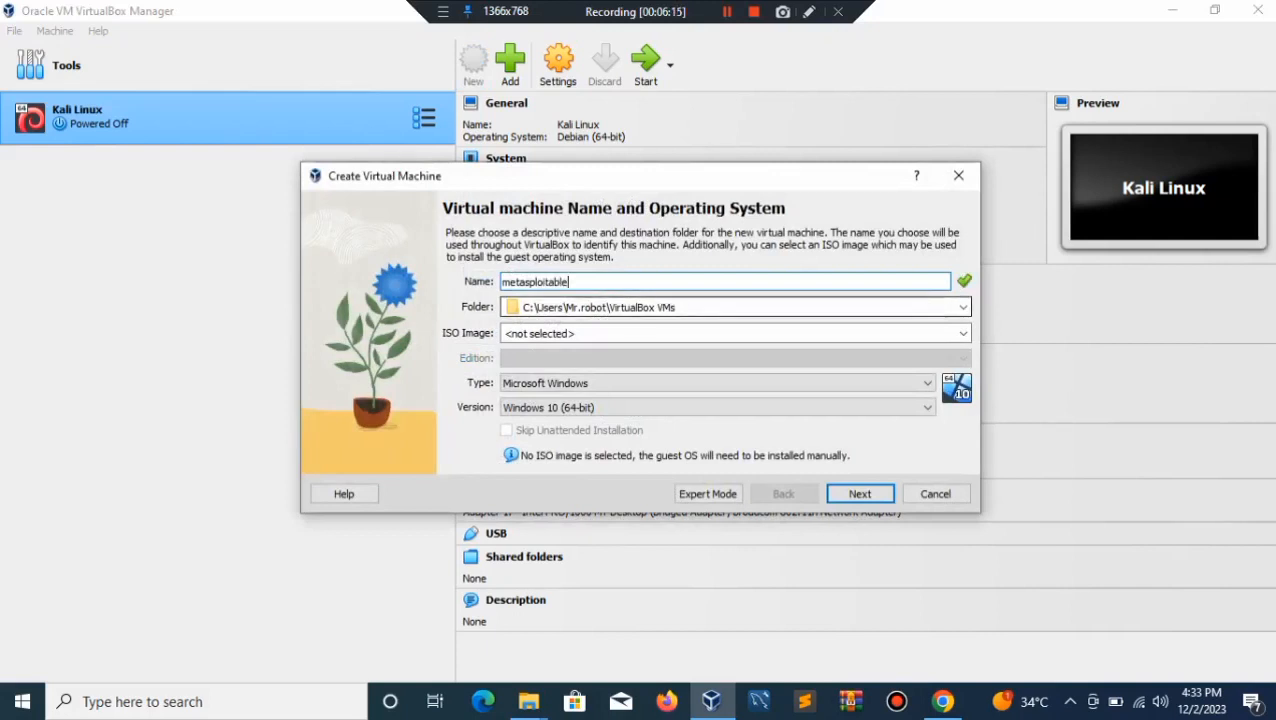
{"action": "type", "text": "2"}
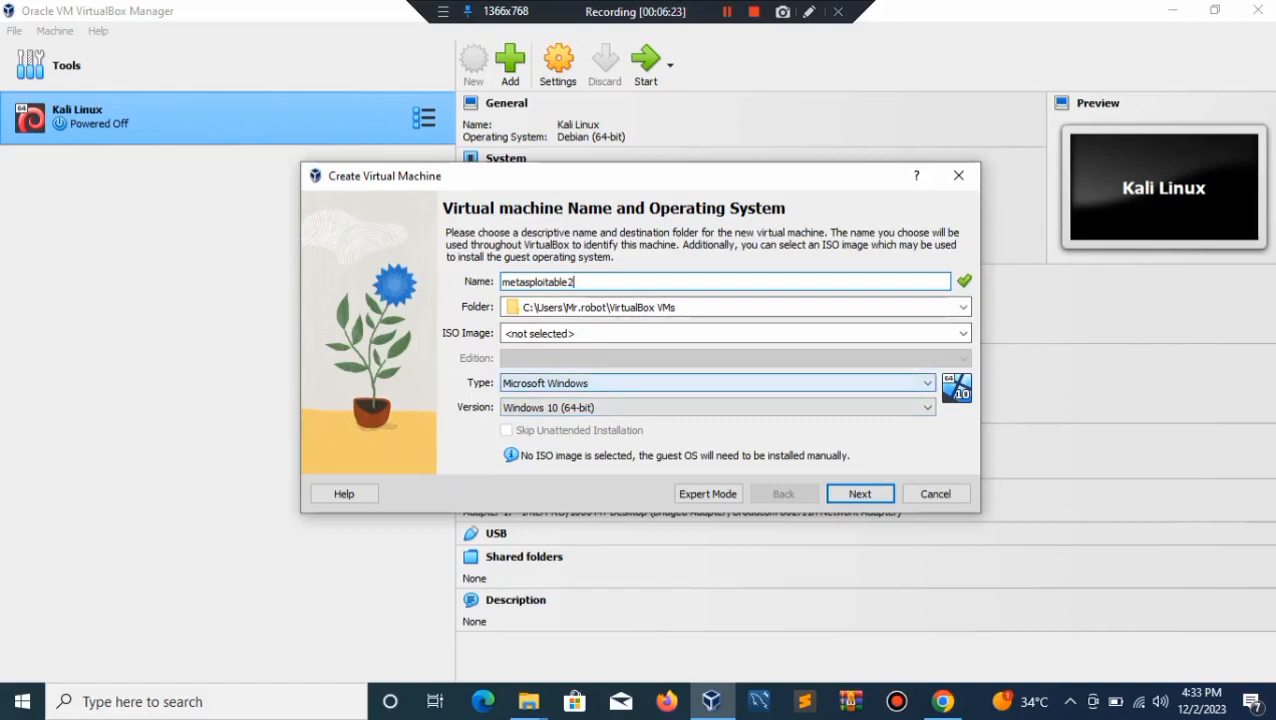
{"action": "left_click", "coordinate": [715, 383]}
{"action": "key", "text": "Down"}
{"action": "key", "text": "Return"}
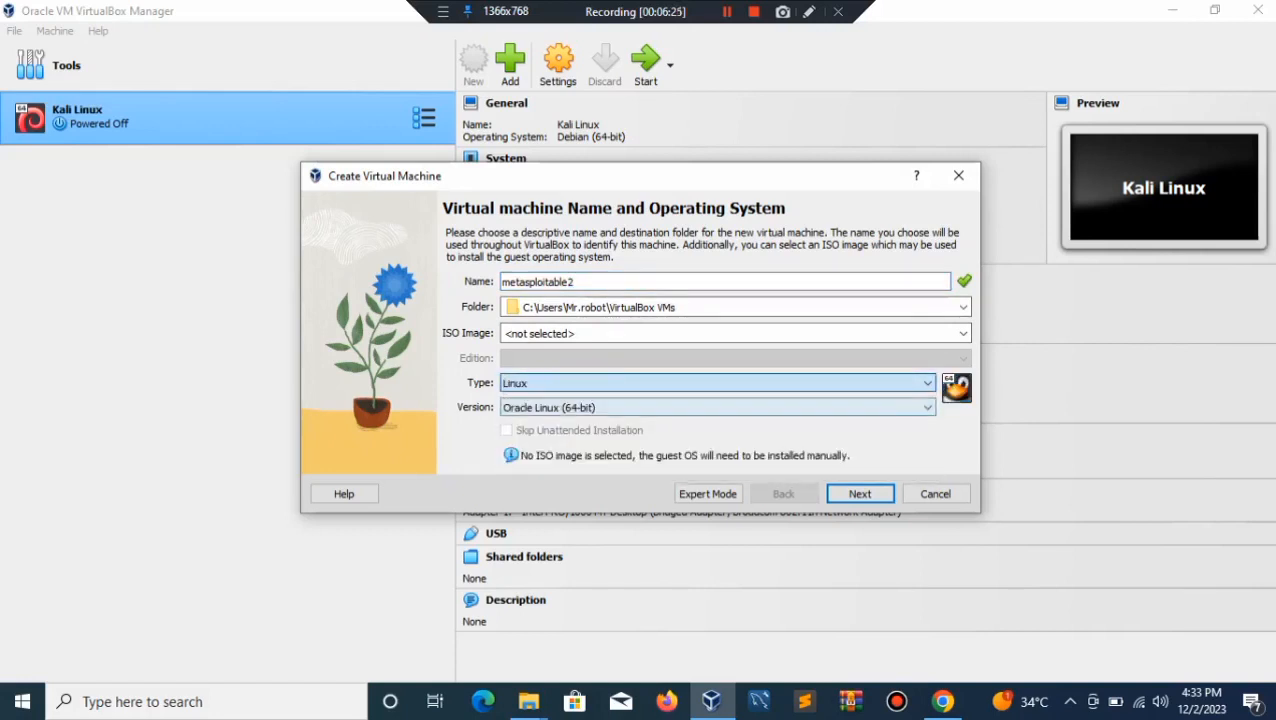
Step: Set the version to Debian (64-bit) and advance to the hardware settings
{"action": "left_click", "coordinate": [715, 407]}
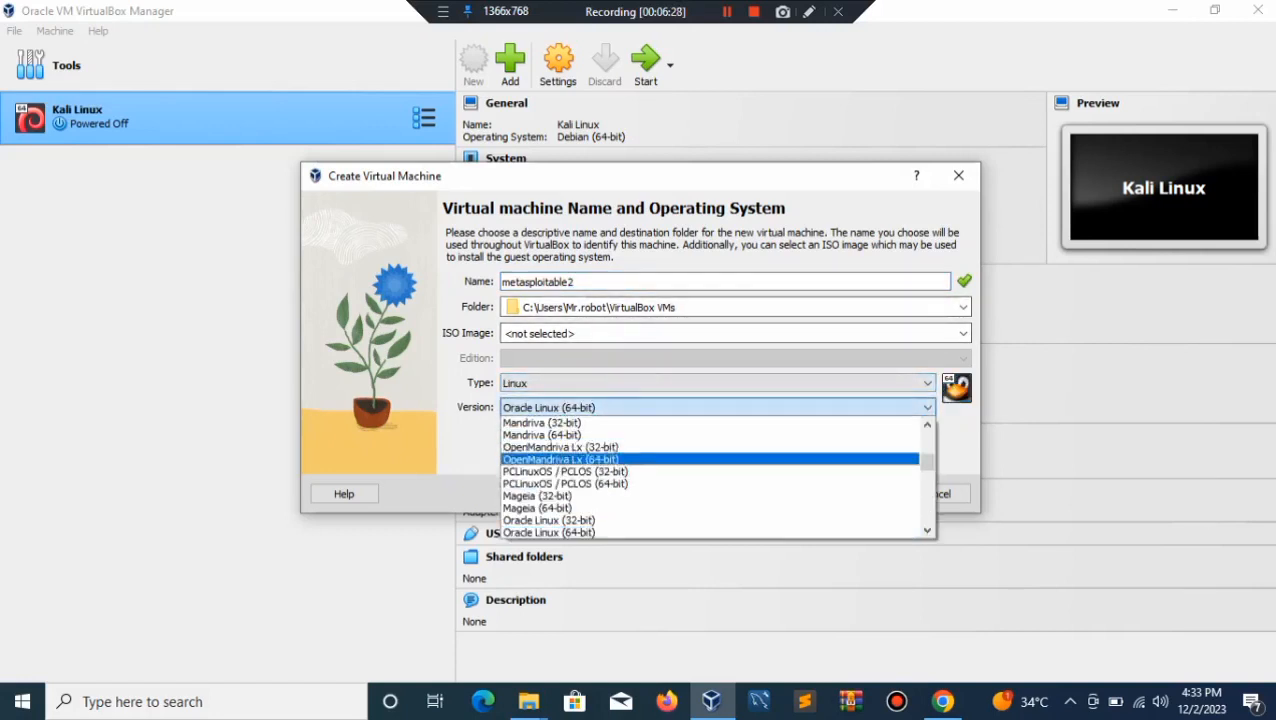
{"action": "key", "text": "Up"}
{"action": "key", "text": "Up"}
{"action": "key", "text": "Up"}
{"action": "key", "text": "Up"}
{"action": "key", "text": "Up"}
{"action": "key", "text": "Up"}
{"action": "key", "text": "Down"}
{"action": "key", "text": "Down"}
{"action": "key", "text": "Down"}
{"action": "key", "text": "Down"}
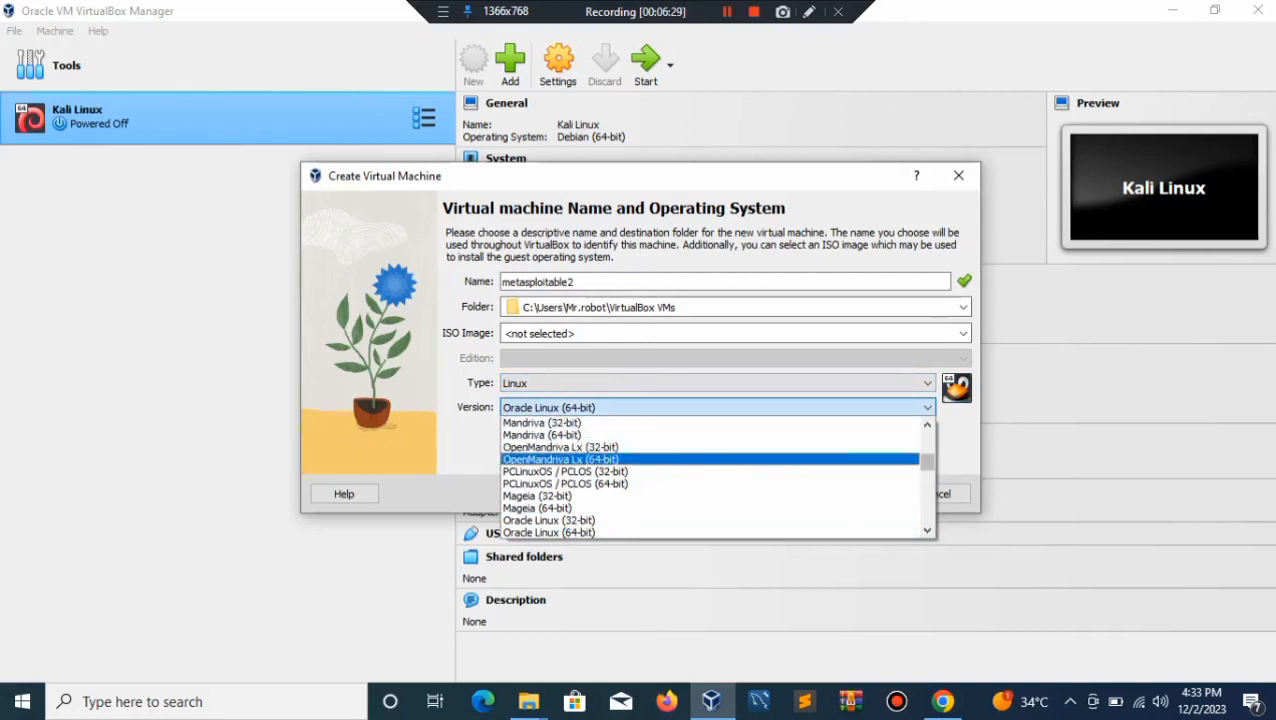
{"action": "scroll", "coordinate": [715, 477], "scroll_direction": "down", "scroll_amount": 10}
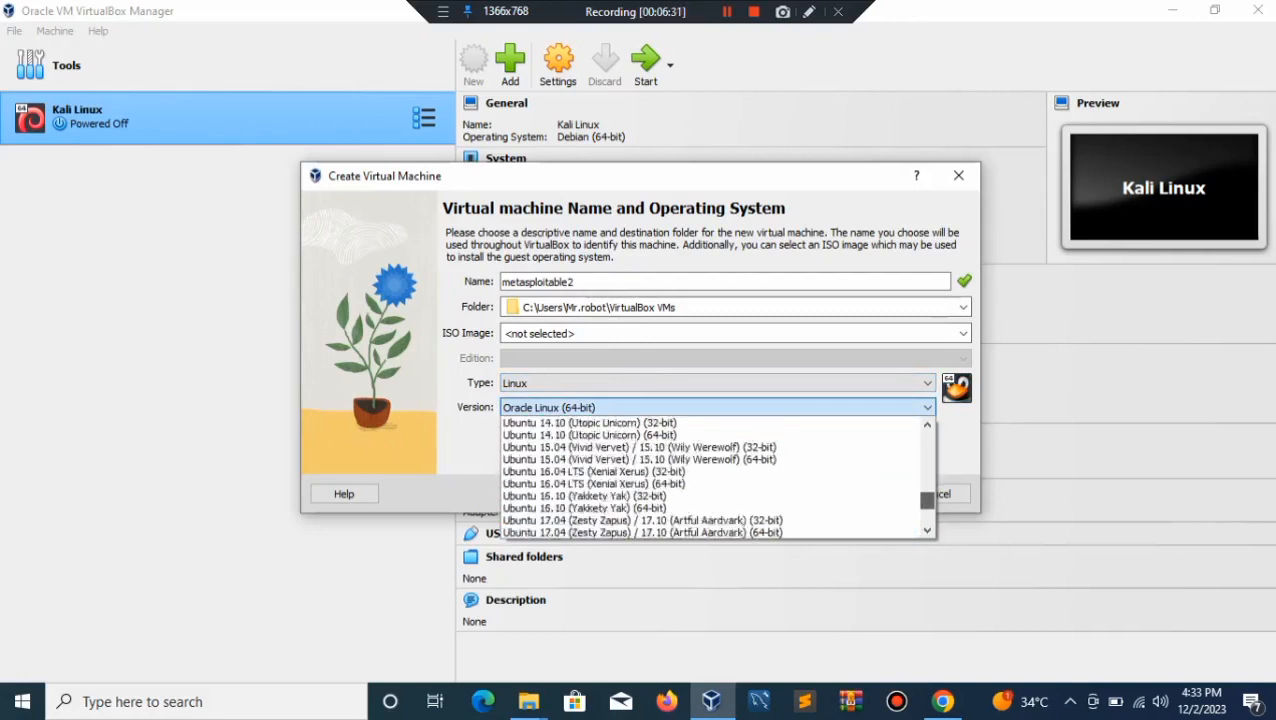
{"action": "scroll", "coordinate": [715, 477], "scroll_direction": "up", "scroll_amount": 15}
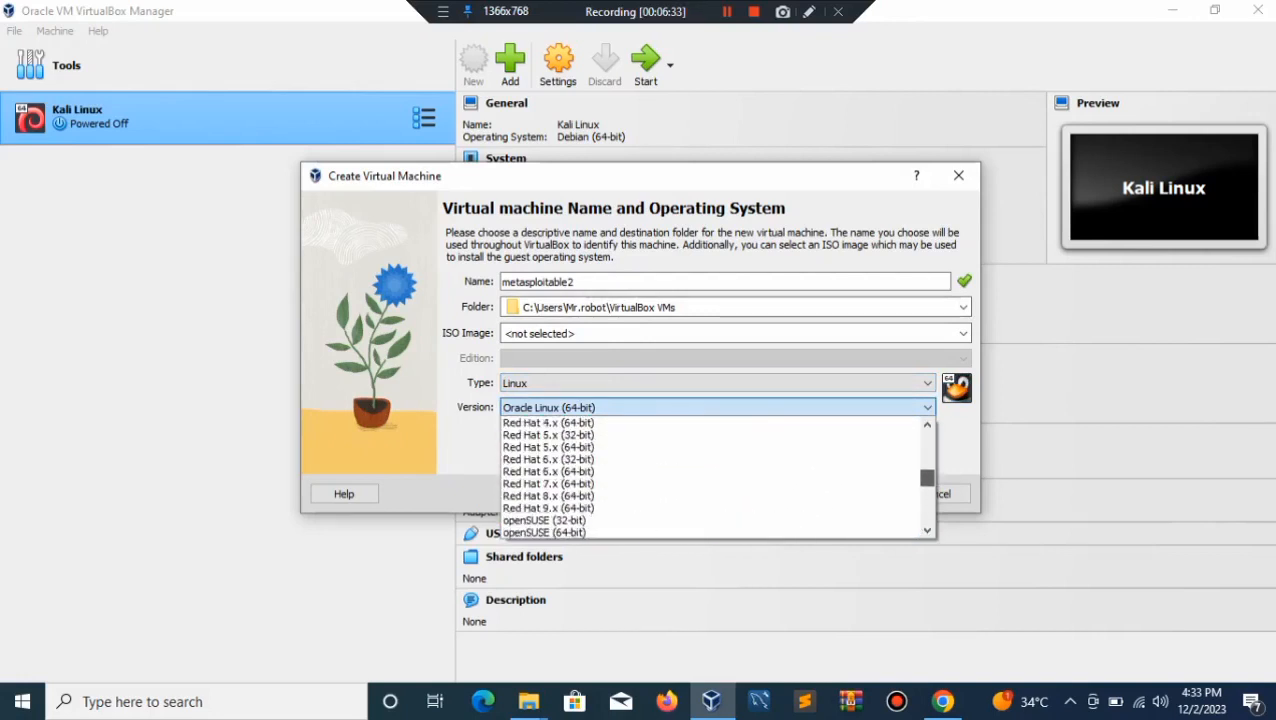
{"action": "scroll", "coordinate": [715, 477], "scroll_direction": "up", "scroll_amount": 8}
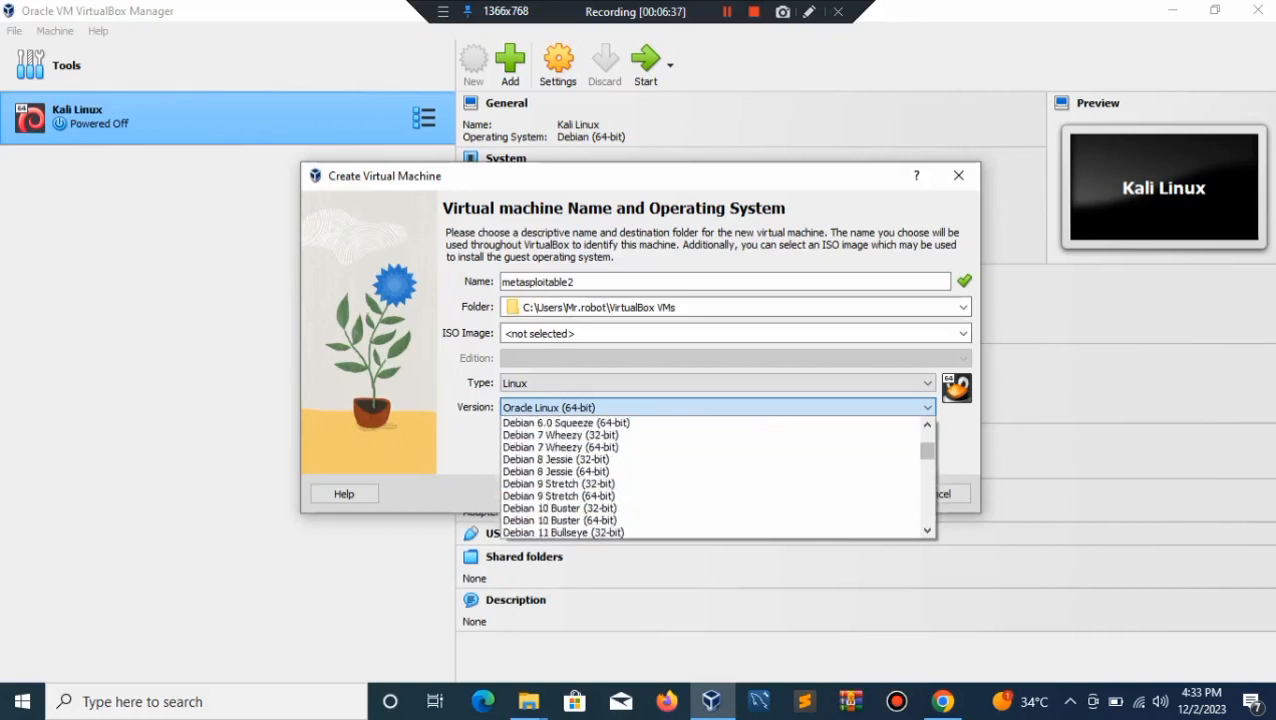
{"action": "left_click_drag", "start_coordinate": [927, 451], "coordinate": [927, 458]}
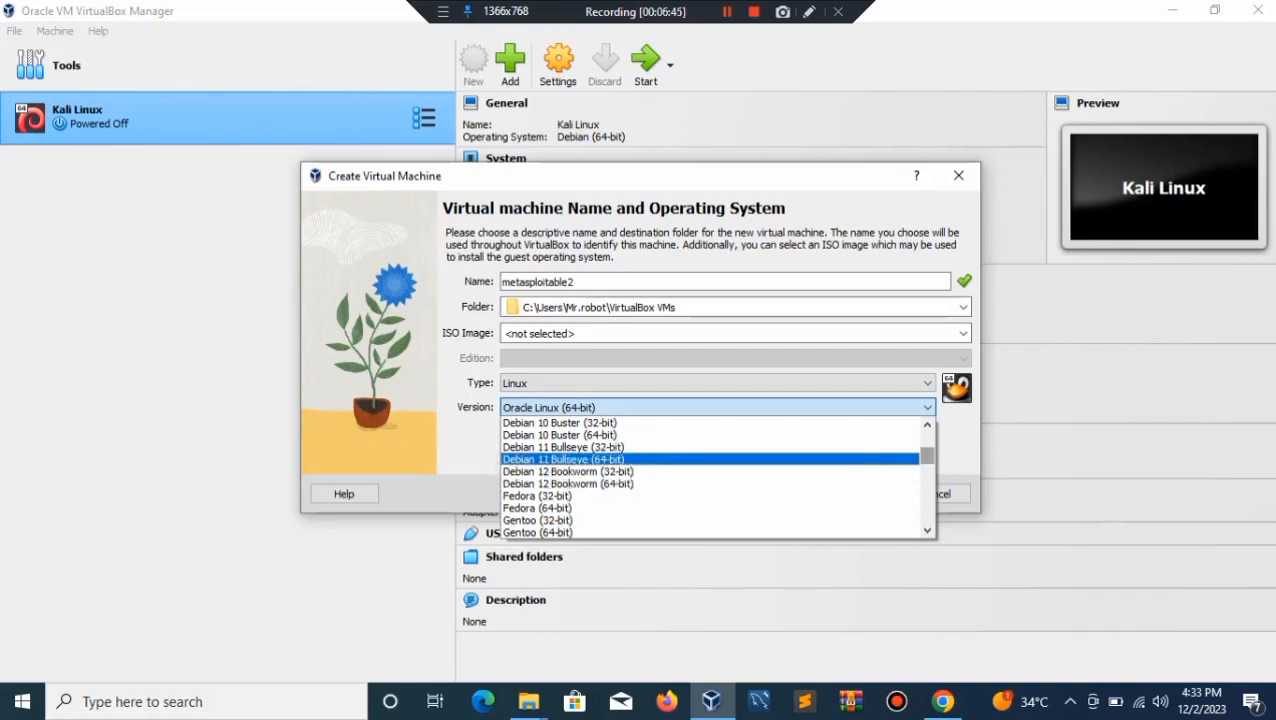
{"action": "left_click_drag", "start_coordinate": [927, 456], "coordinate": [927, 442]}
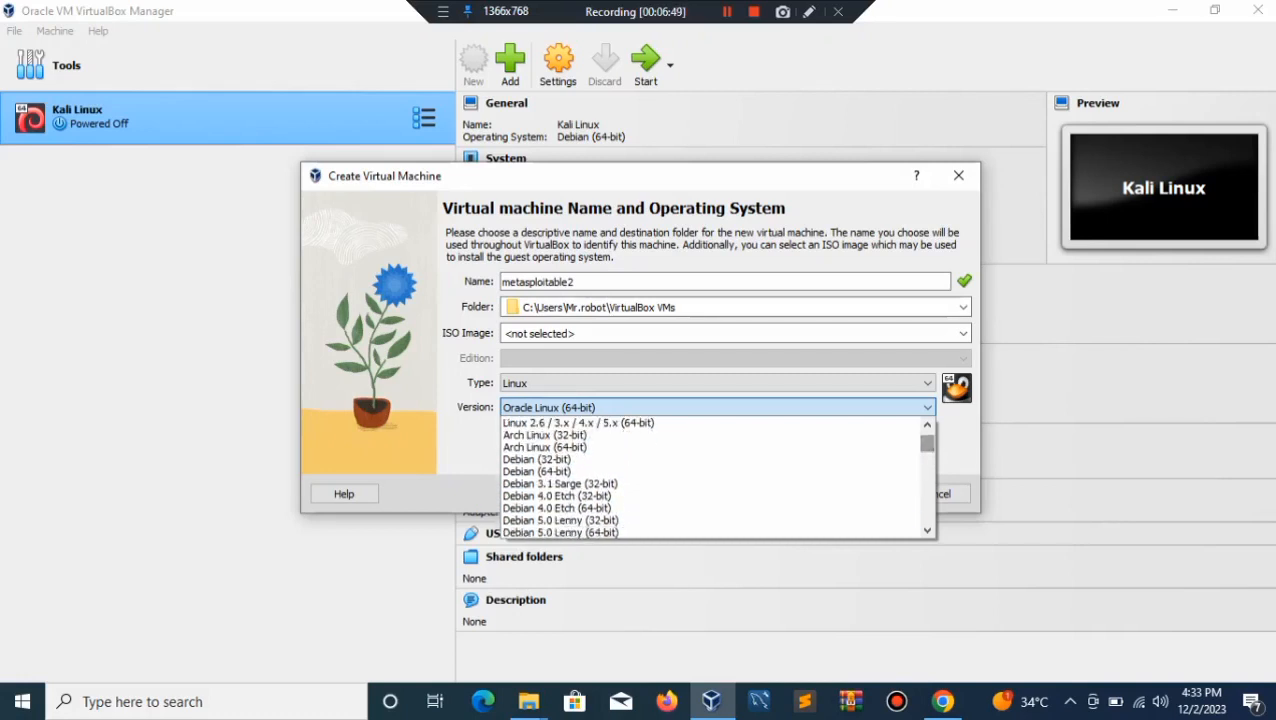
{"action": "scroll", "coordinate": [700, 465], "scroll_direction": "down", "scroll_amount": 1}
{"action": "key", "text": "Return"}
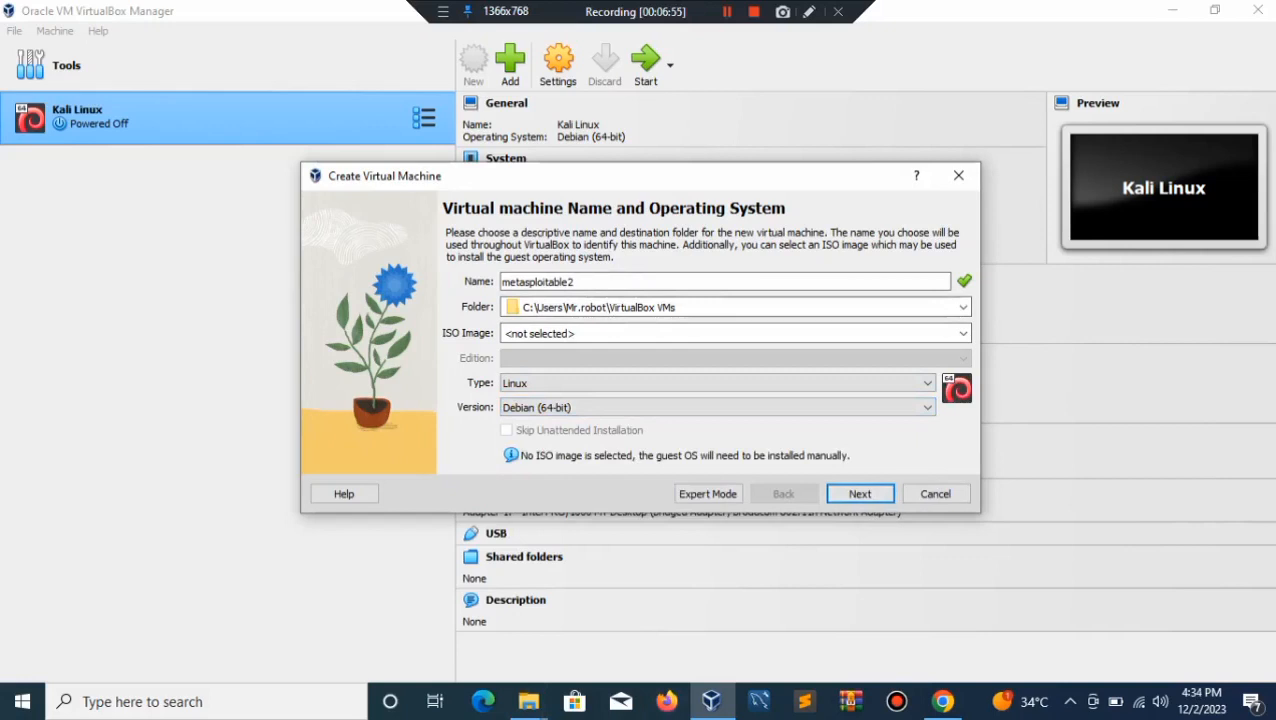
{"action": "key", "text": "Return"}
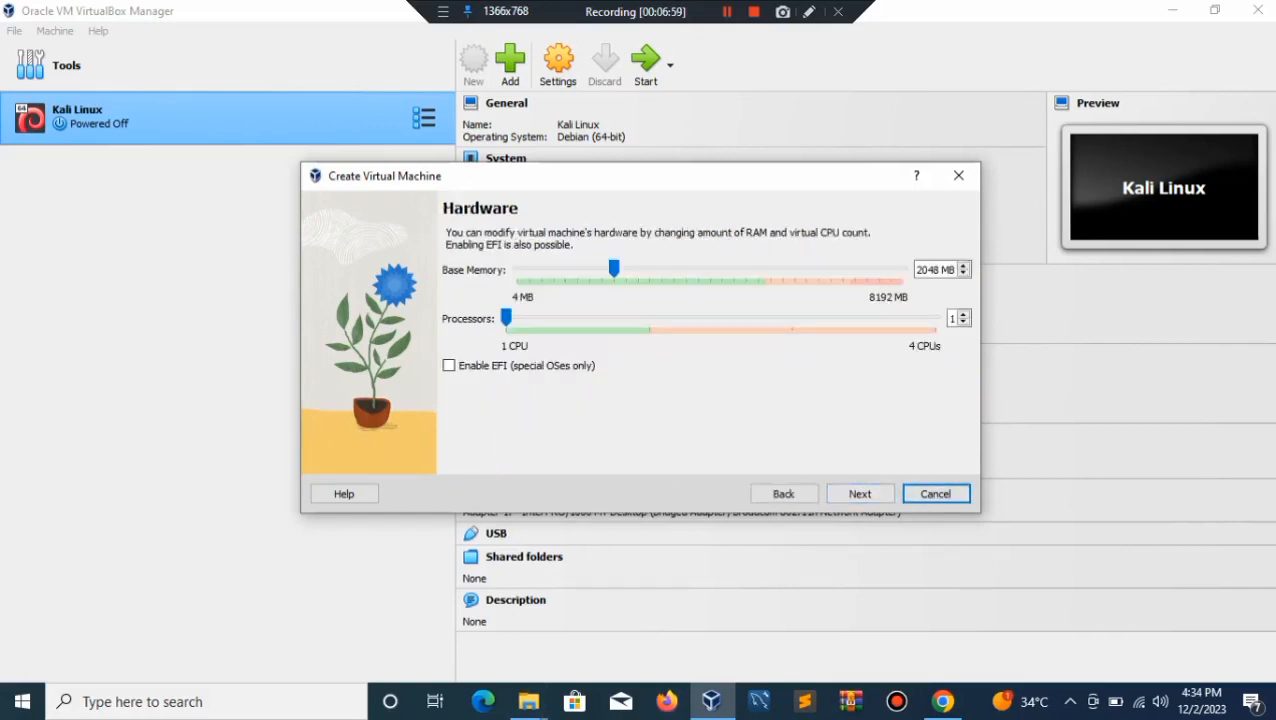
Step: Lower base memory to 1024 MB and shrink the virtual disk to 2.02 GB, then finish the wizard
{"action": "left_click_drag", "start_coordinate": [614, 268], "coordinate": [565, 268]}
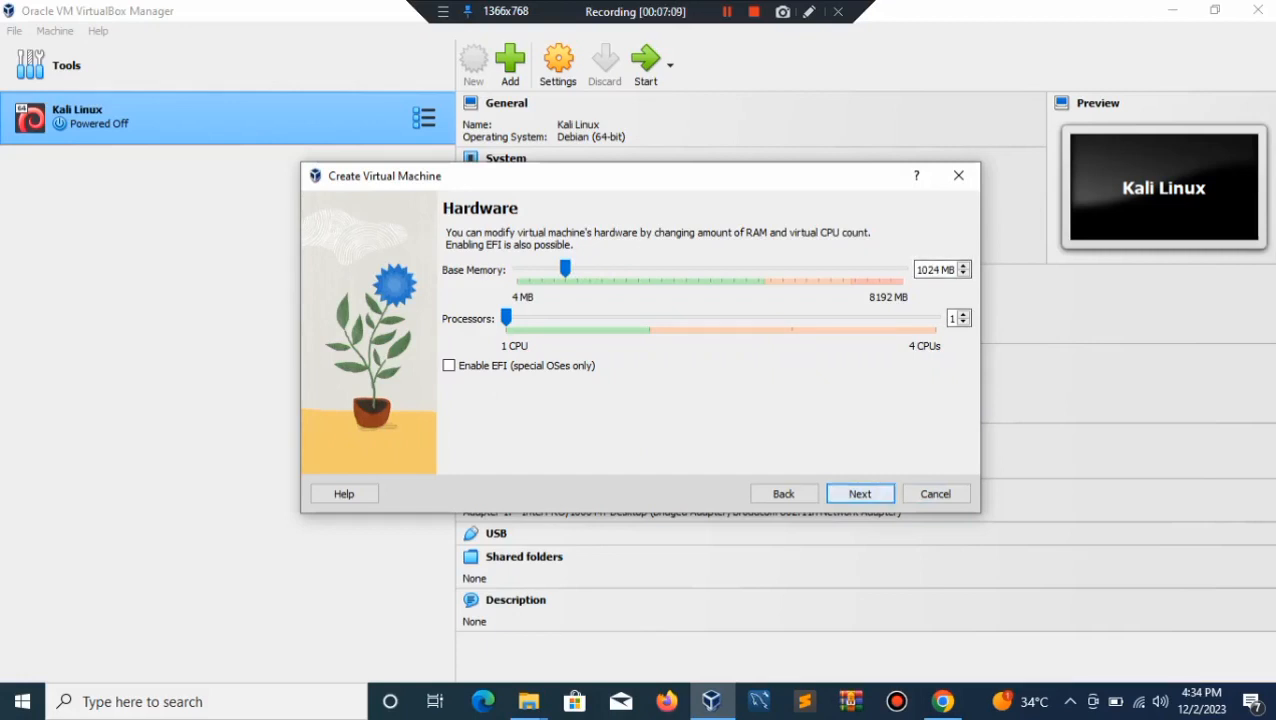
{"action": "left_click", "coordinate": [880, 497]}
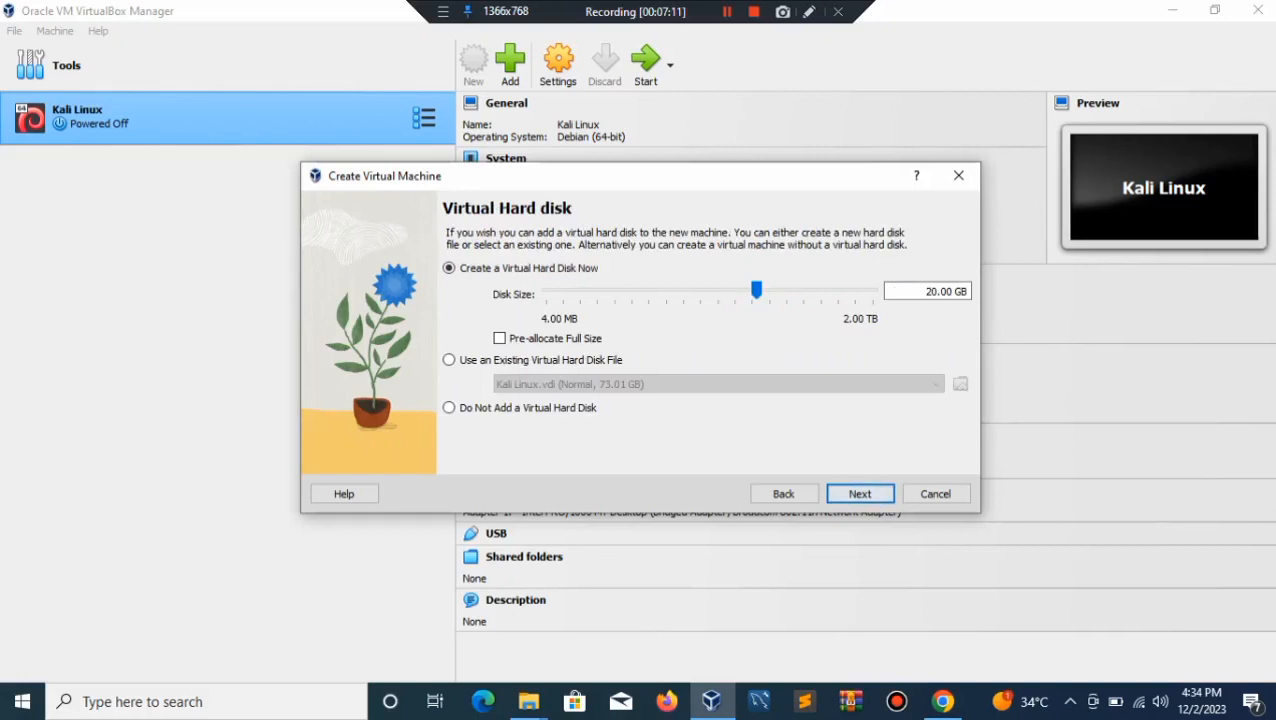
{"action": "left_click_drag", "start_coordinate": [756, 289], "coordinate": [701, 289]}
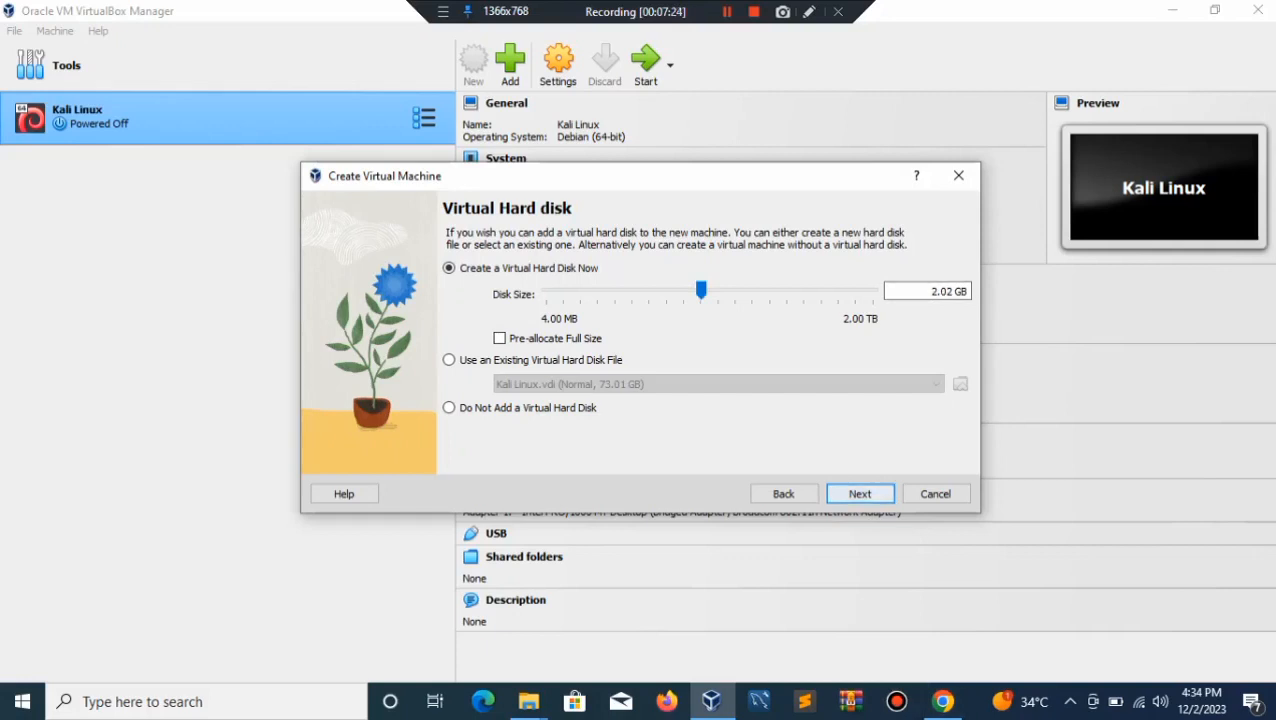
{"action": "key", "text": "Return"}
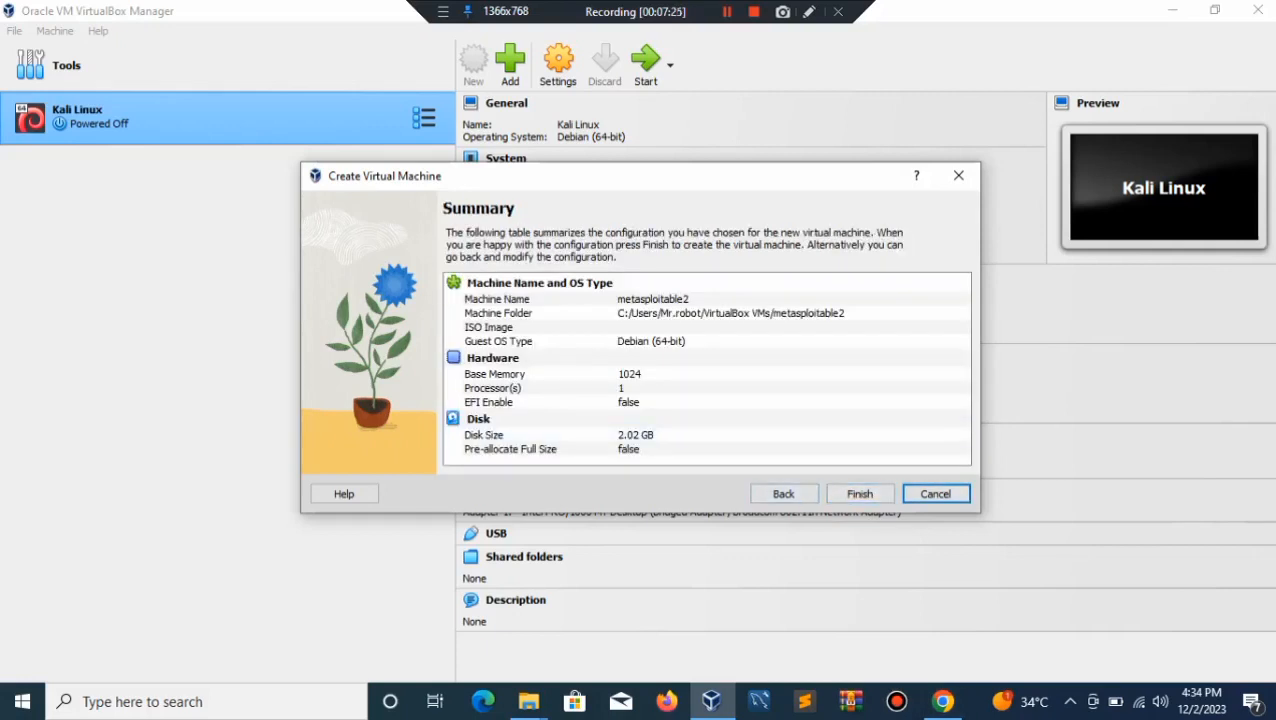
{"action": "key", "text": "Return"}
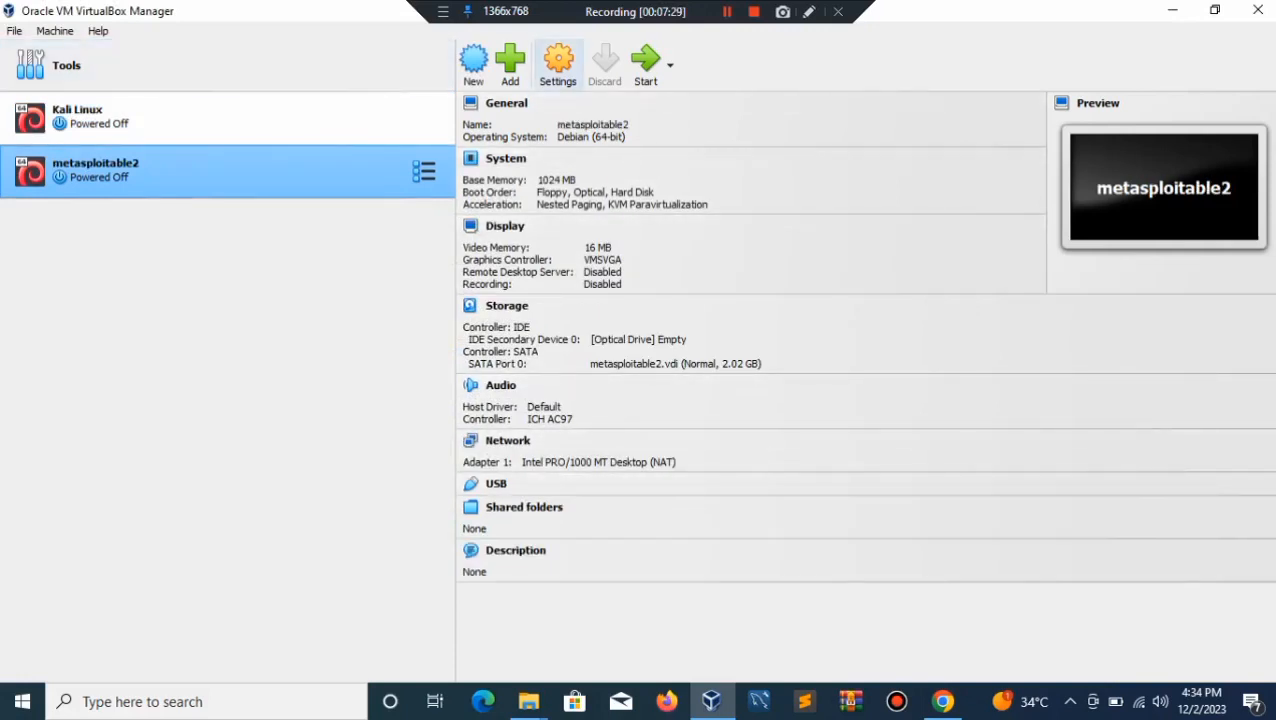
Step: Open metasploitable2's Settings and step through the System, General, Display and Storage pages
{"action": "left_click", "coordinate": [559, 62]}
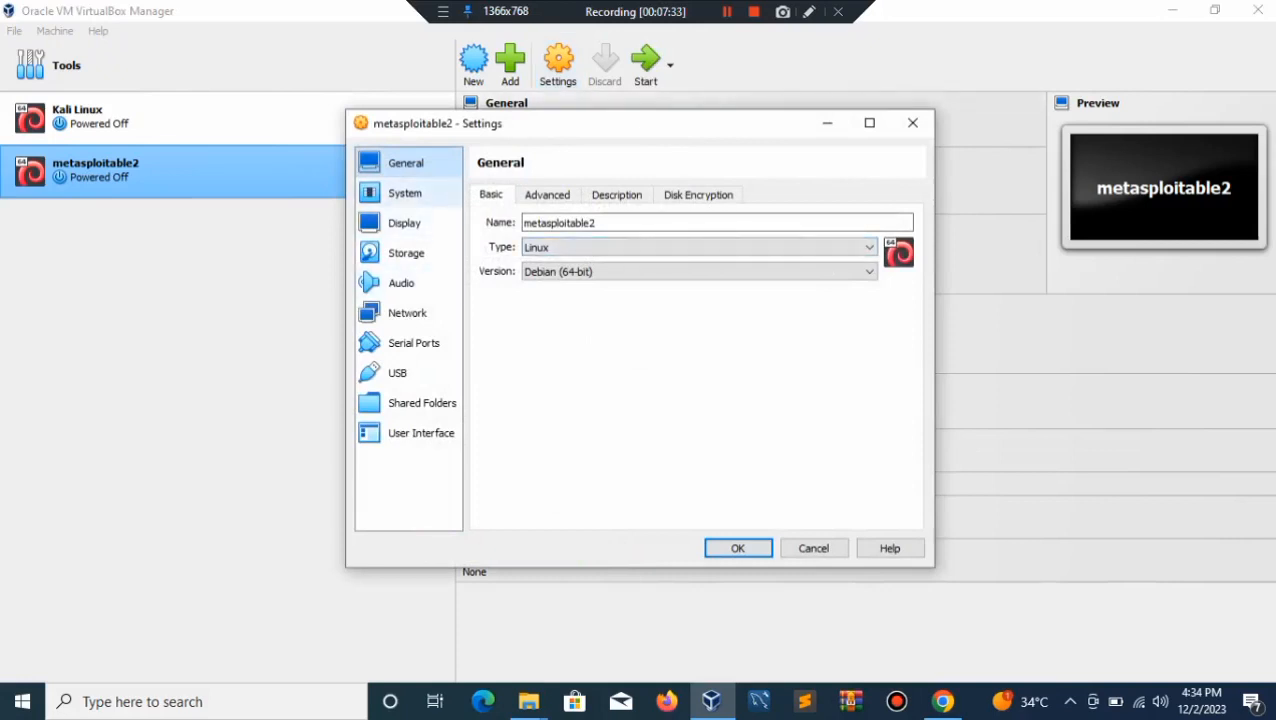
{"action": "left_click", "coordinate": [405, 193]}
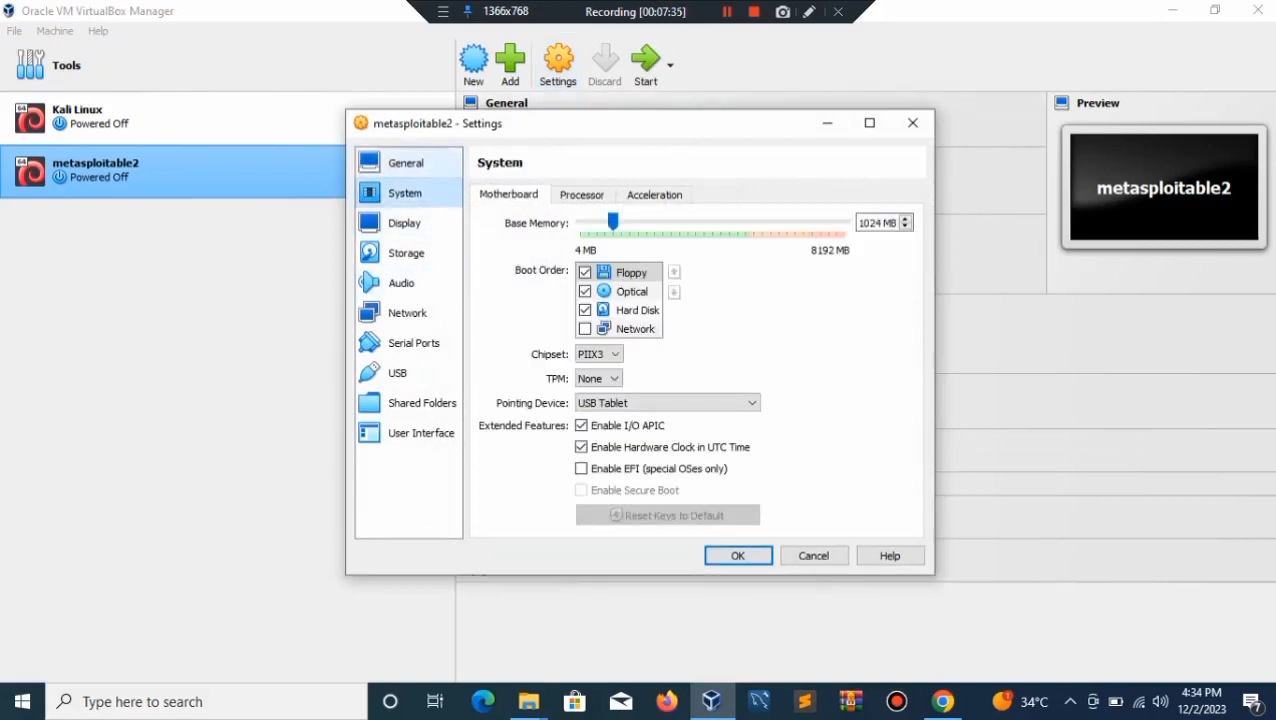
{"action": "left_click", "coordinate": [405, 163]}
{"action": "left_click", "coordinate": [404, 223]}
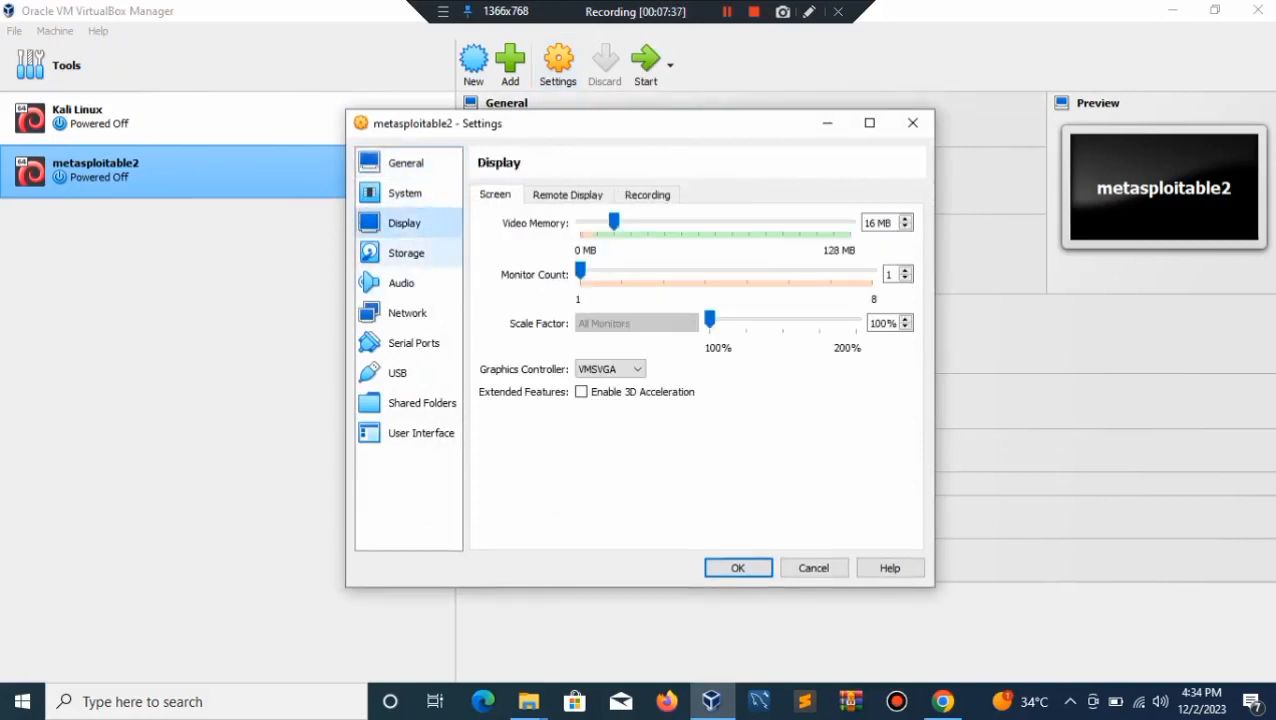
{"action": "left_click", "coordinate": [406, 253]}
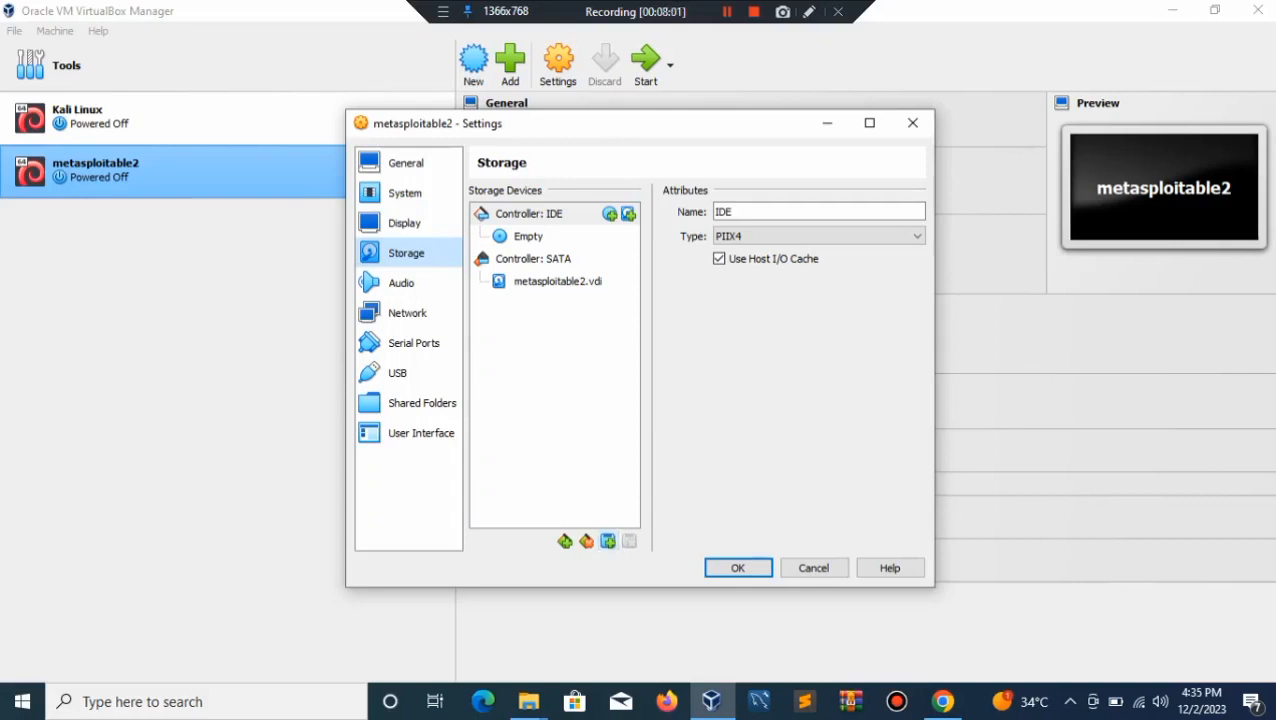
Step: Attach Desktop\Metasploitable2-Linux\Metasploitable.vmdk as a hard disk on the IDE controller
{"action": "left_click", "coordinate": [607, 541]}
{"action": "left_click", "coordinate": [607, 541]}
{"action": "left_click", "coordinate": [607, 541]}
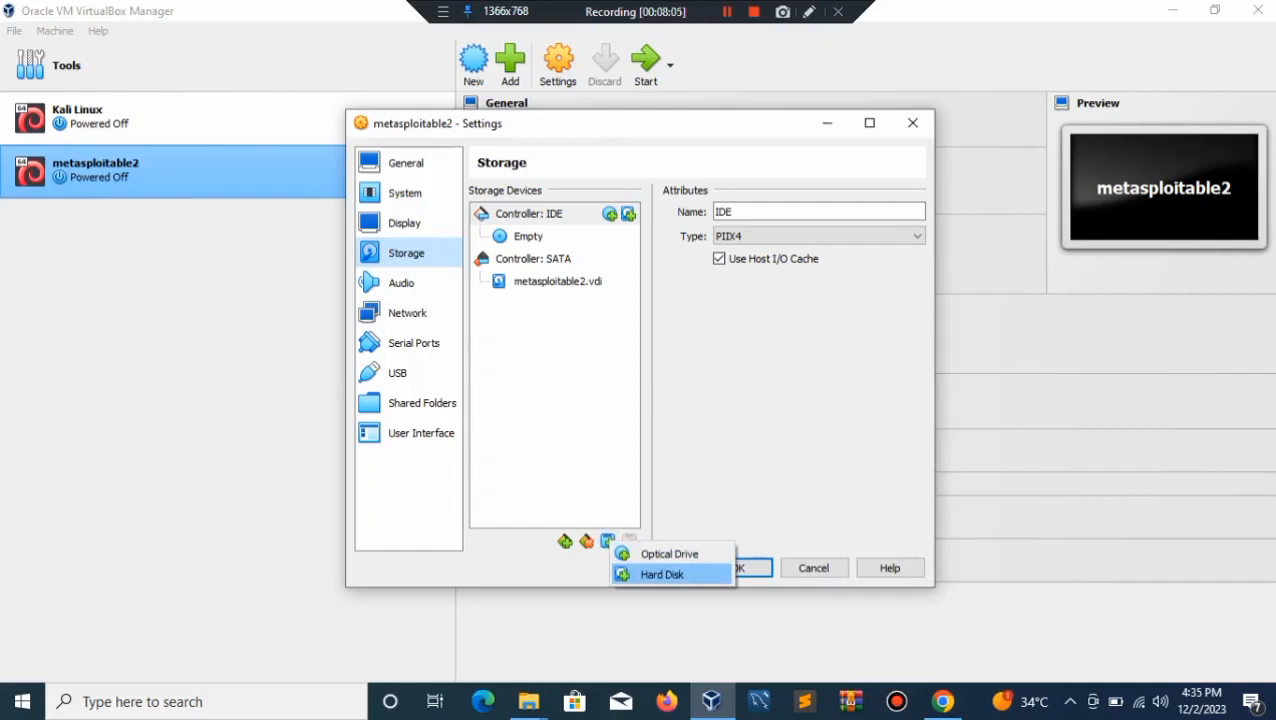
{"action": "left_click", "coordinate": [662, 574]}
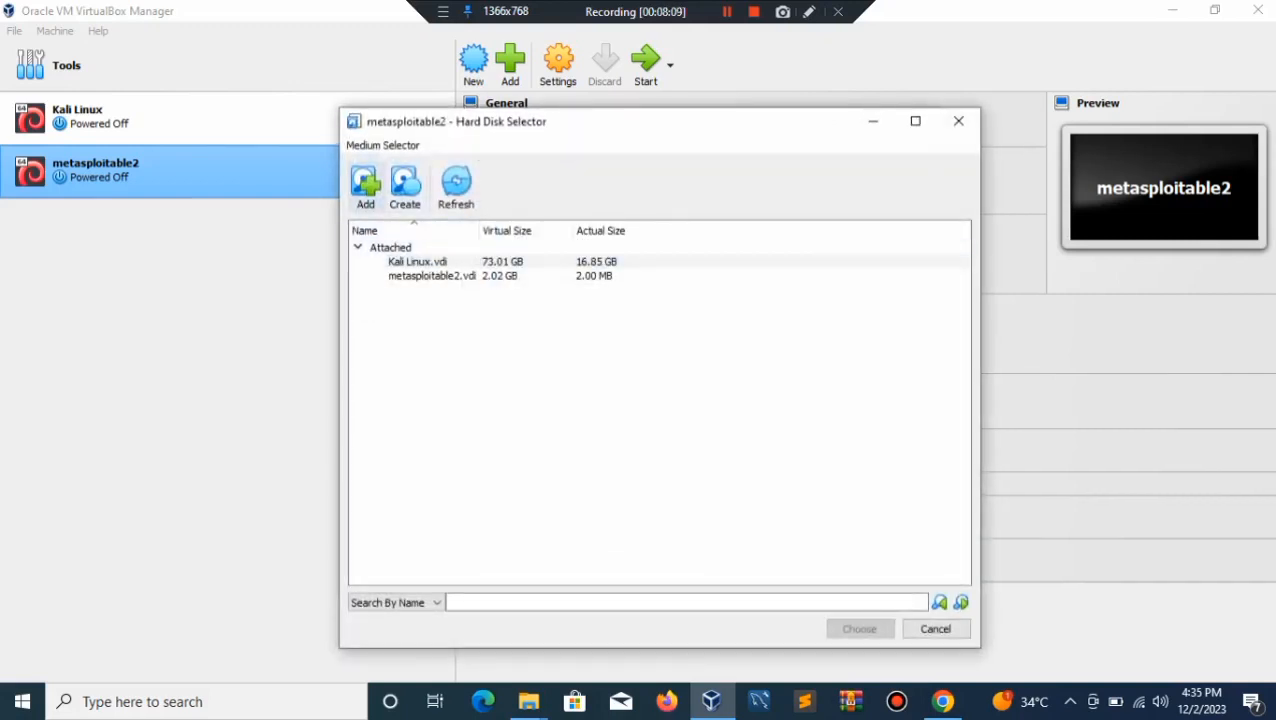
{"action": "left_click", "coordinate": [365, 183]}
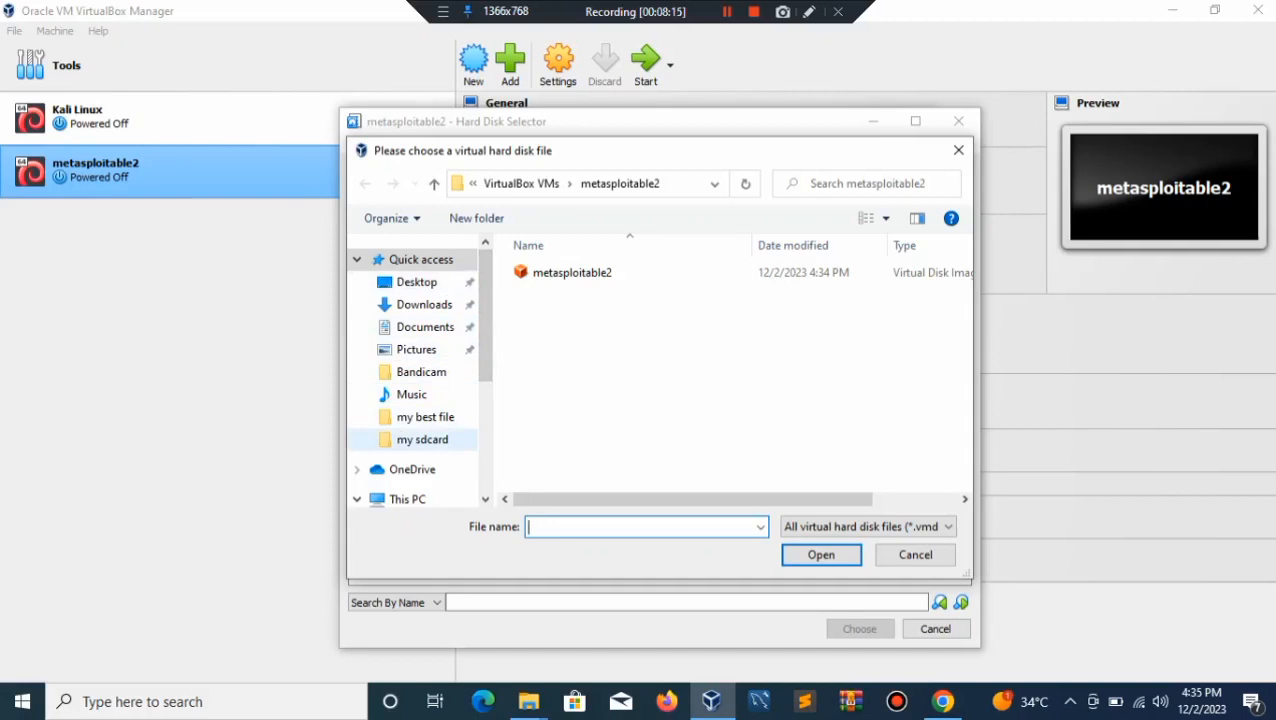
{"action": "left_click", "coordinate": [416, 282]}
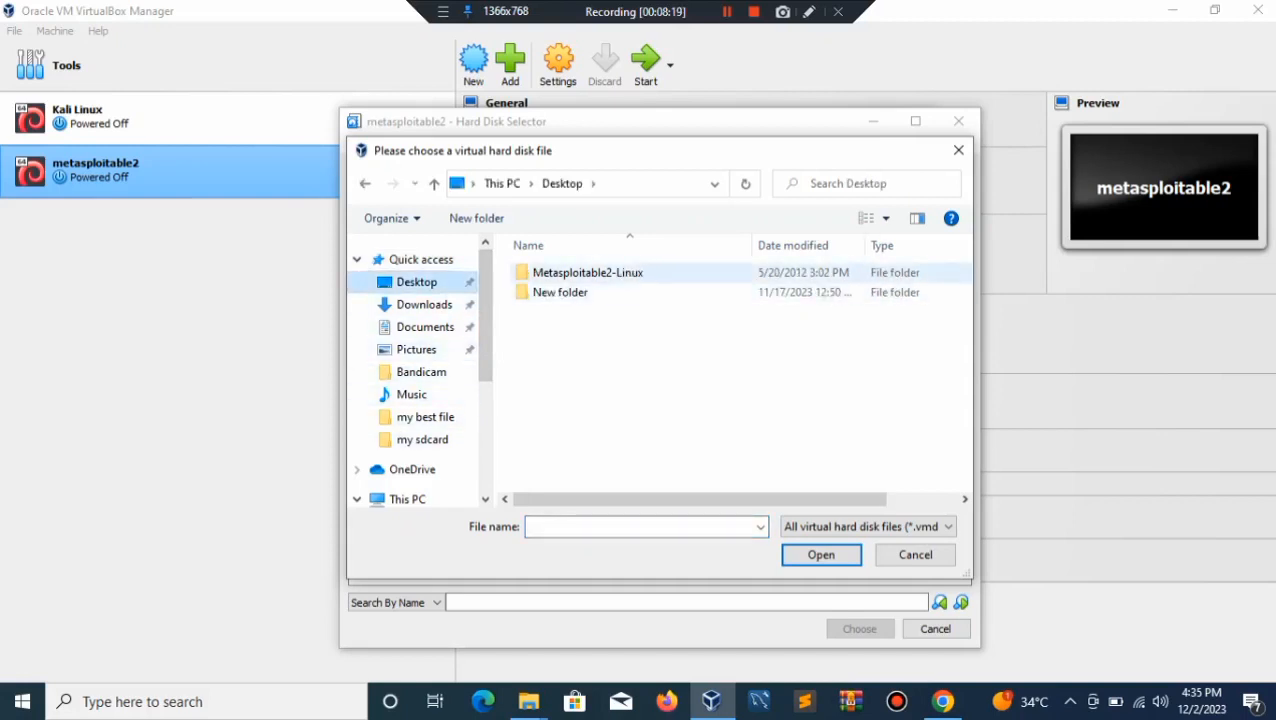
{"action": "left_click", "coordinate": [588, 272]}
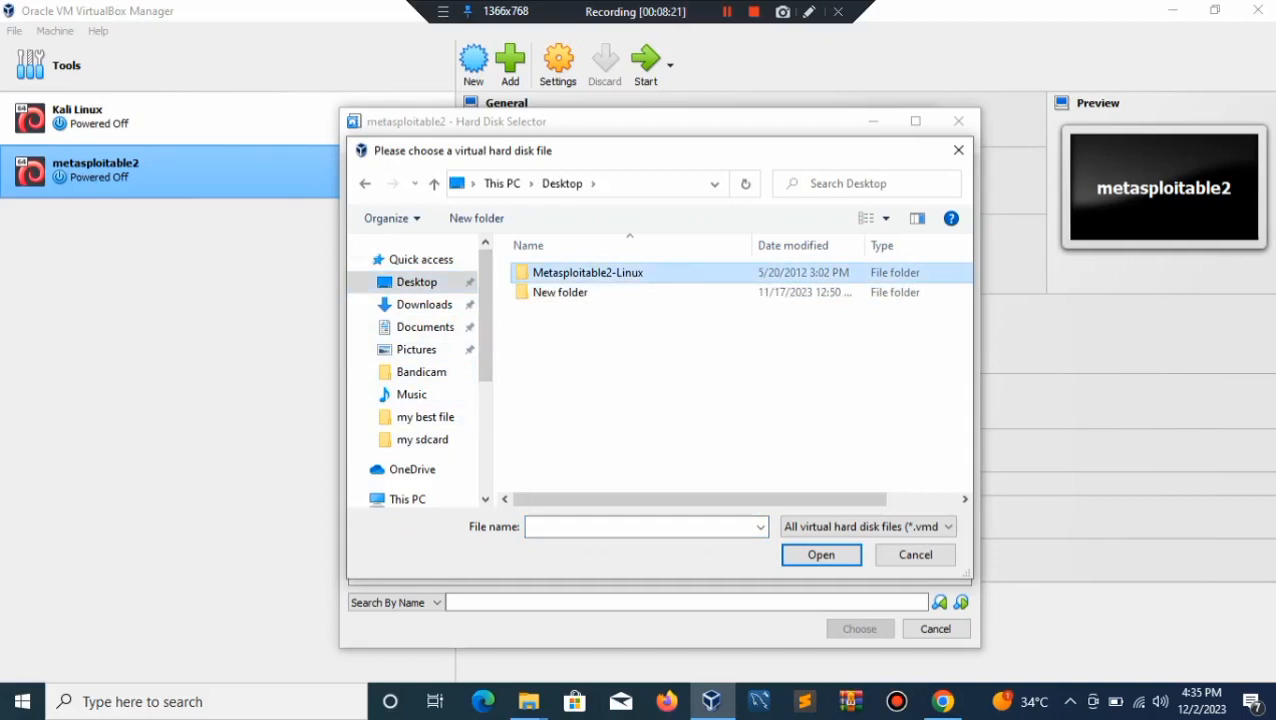
{"action": "key", "text": "Return"}
{"action": "double_click", "coordinate": [569, 272]}
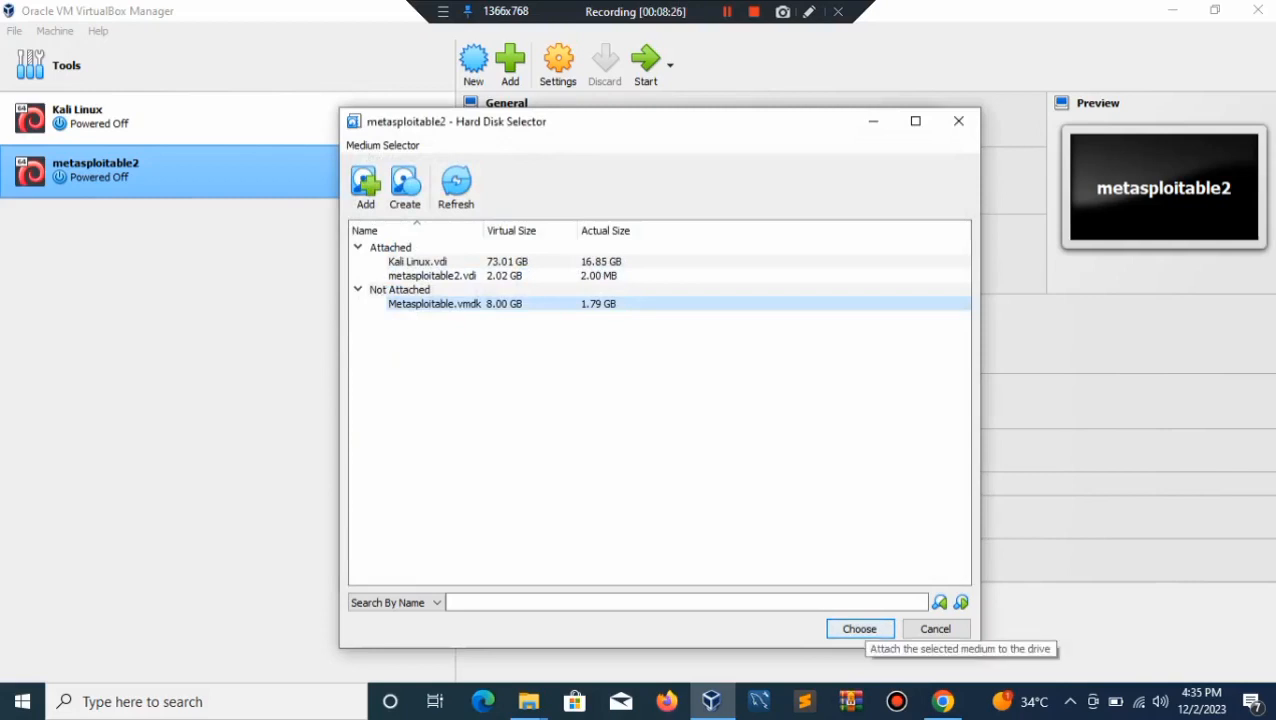
{"action": "left_click", "coordinate": [859, 628]}
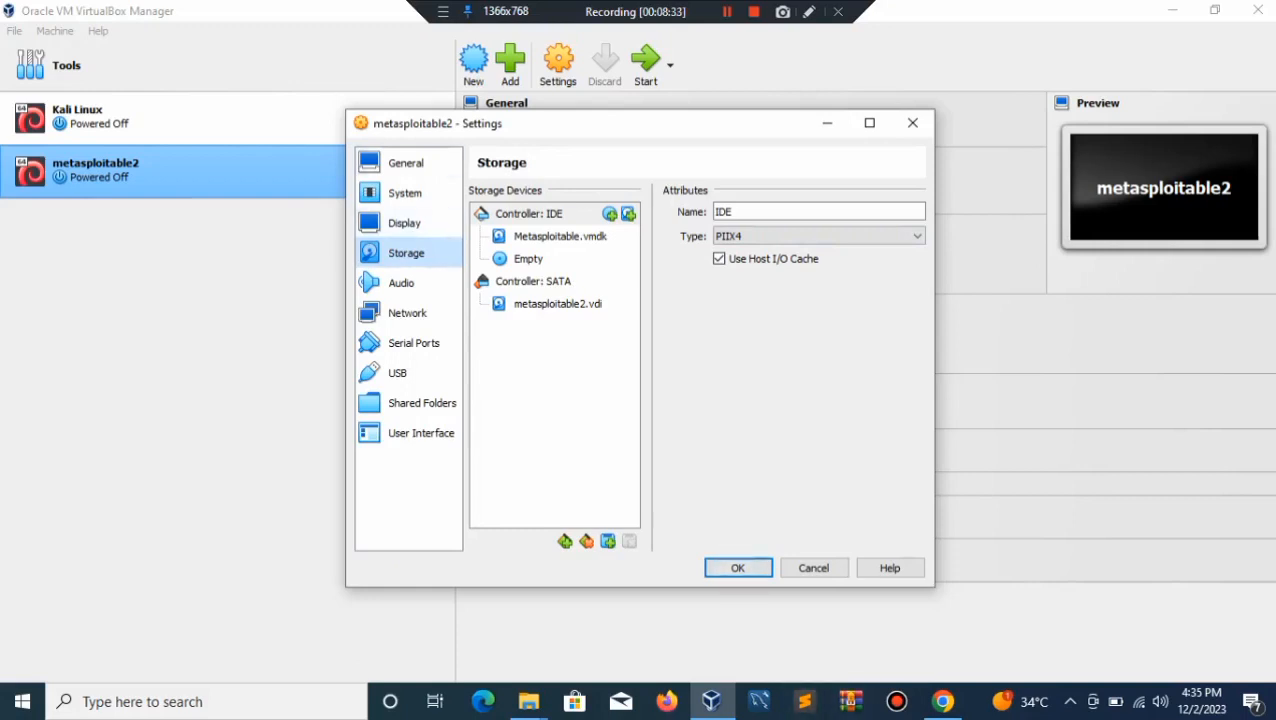
Step: Set the network adapter to Bridged Adapter and save the settings
{"action": "left_click", "coordinate": [401, 283]}
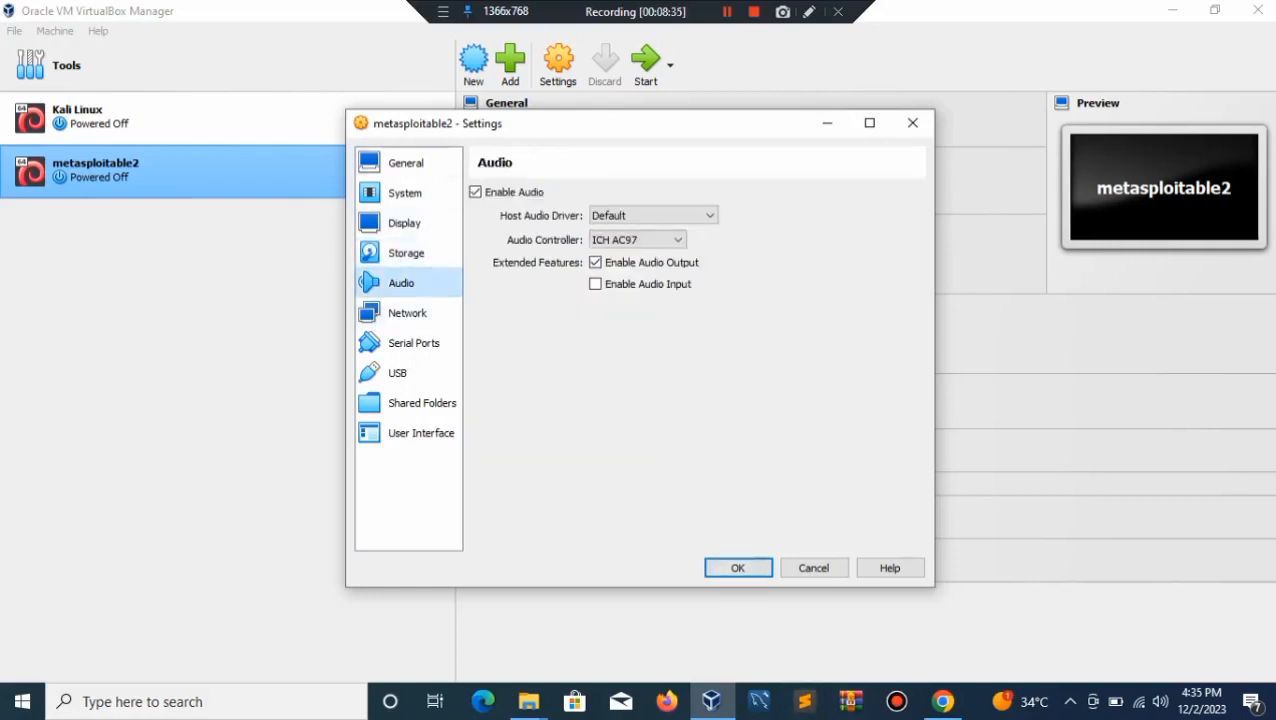
{"action": "left_click", "coordinate": [407, 313]}
{"action": "left_click", "coordinate": [680, 244]}
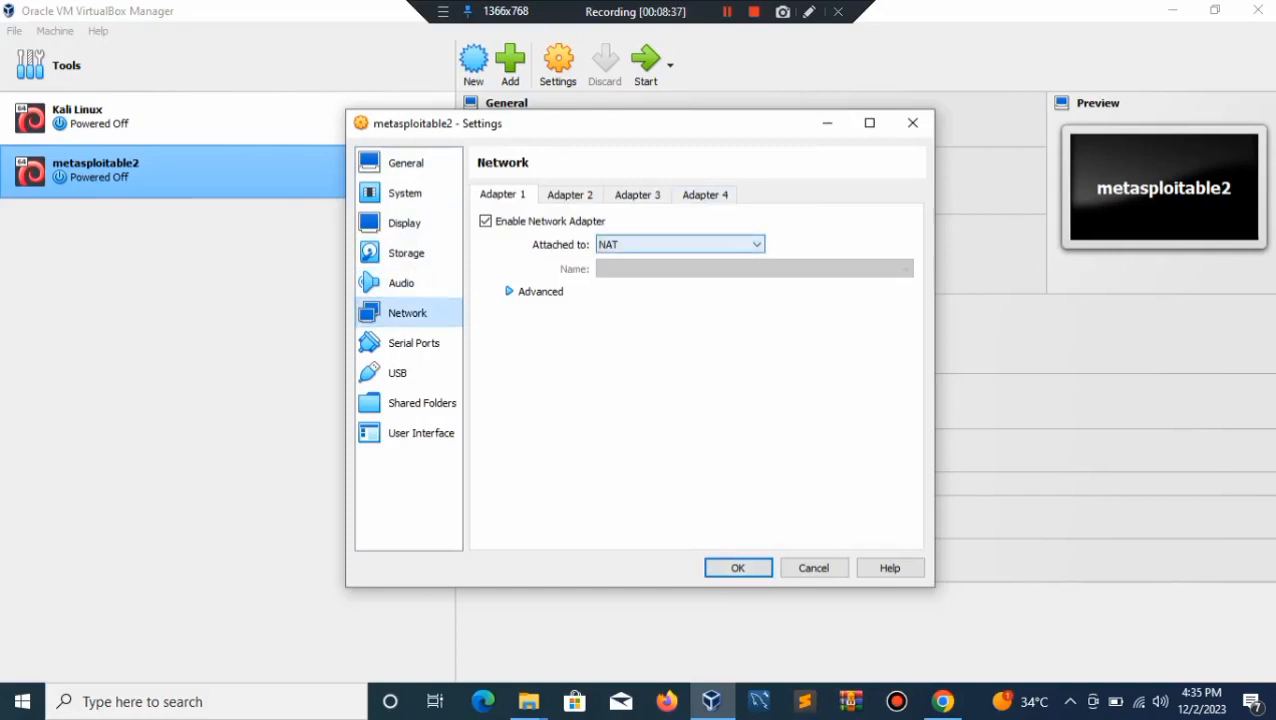
{"action": "left_click", "coordinate": [660, 268]}
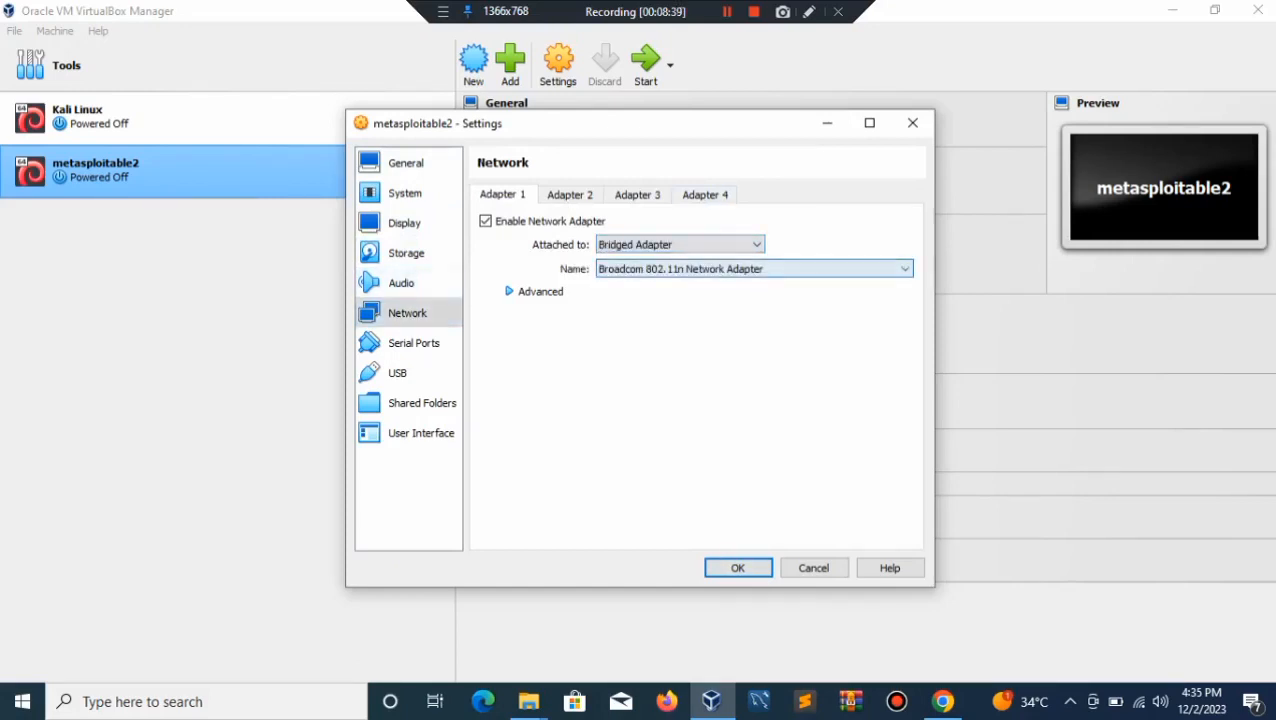
{"action": "left_click", "coordinate": [413, 343]}
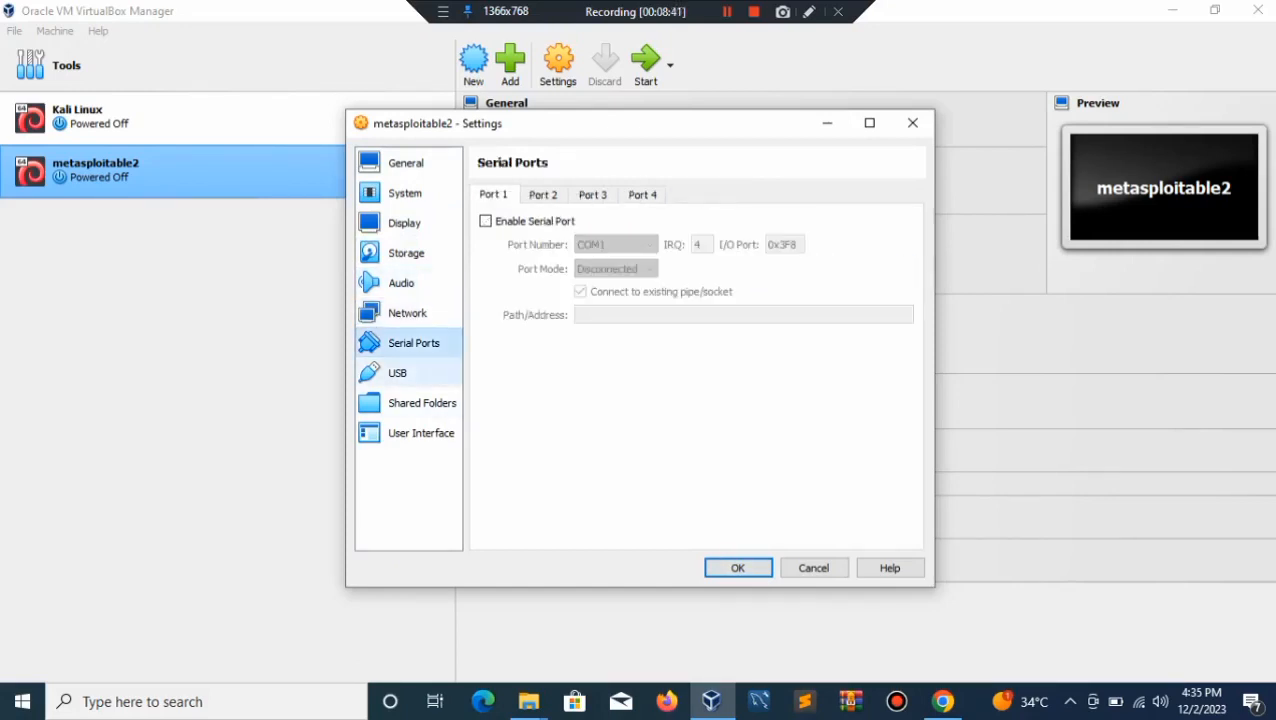
{"action": "left_click", "coordinate": [397, 373]}
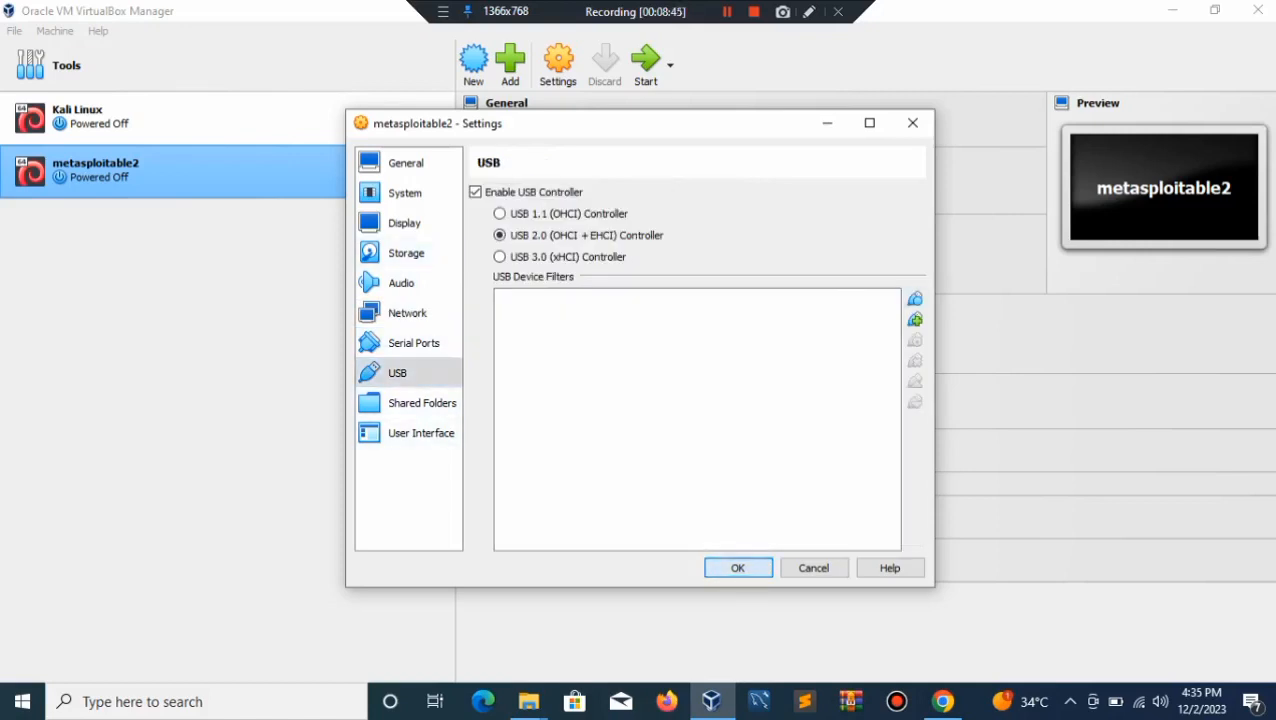
{"action": "left_click", "coordinate": [737, 567]}
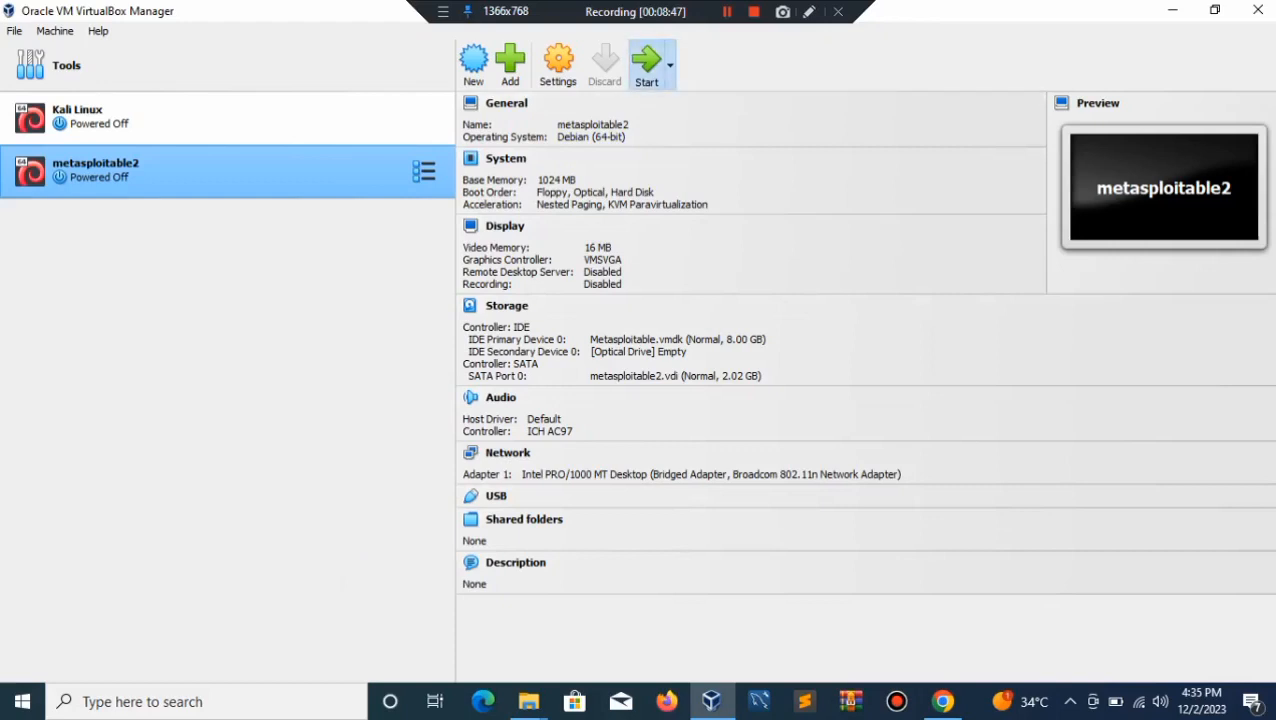
Step: Start metasploitable2 and resume booting past the maintenance shell with Ctrl+D
{"action": "left_click", "coordinate": [645, 62]}
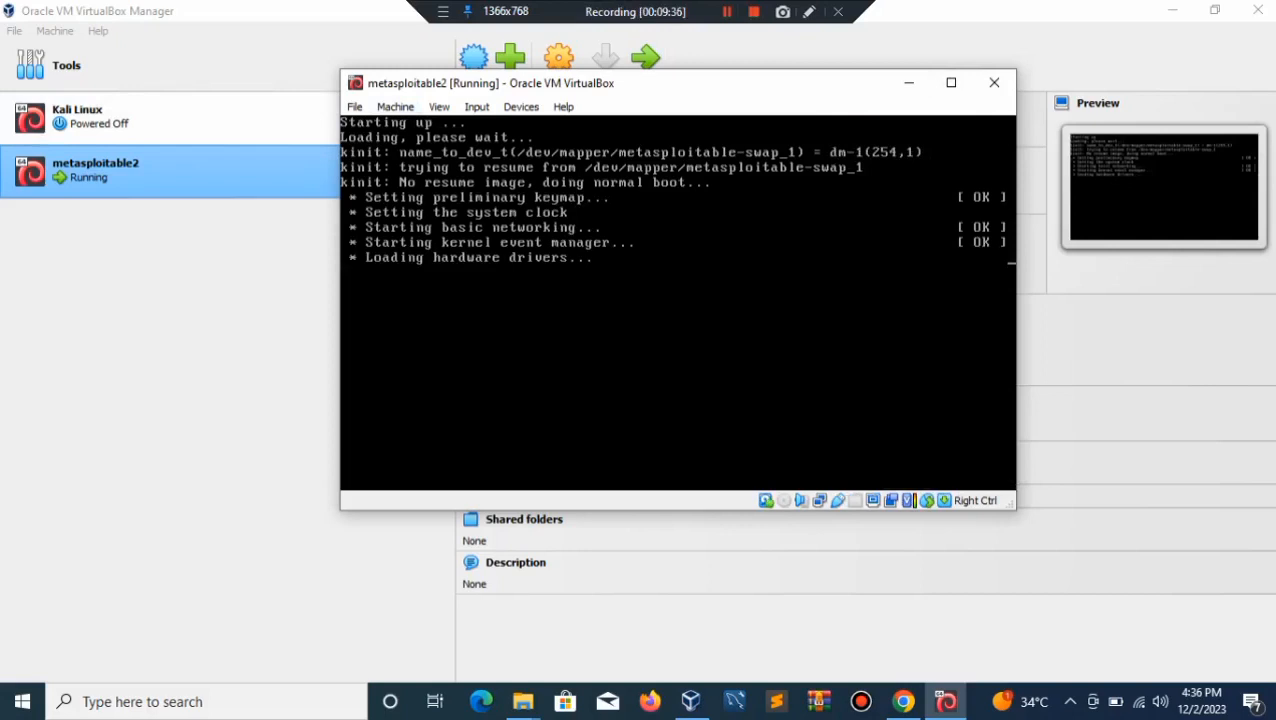
{"action": "key", "text": "F10"}
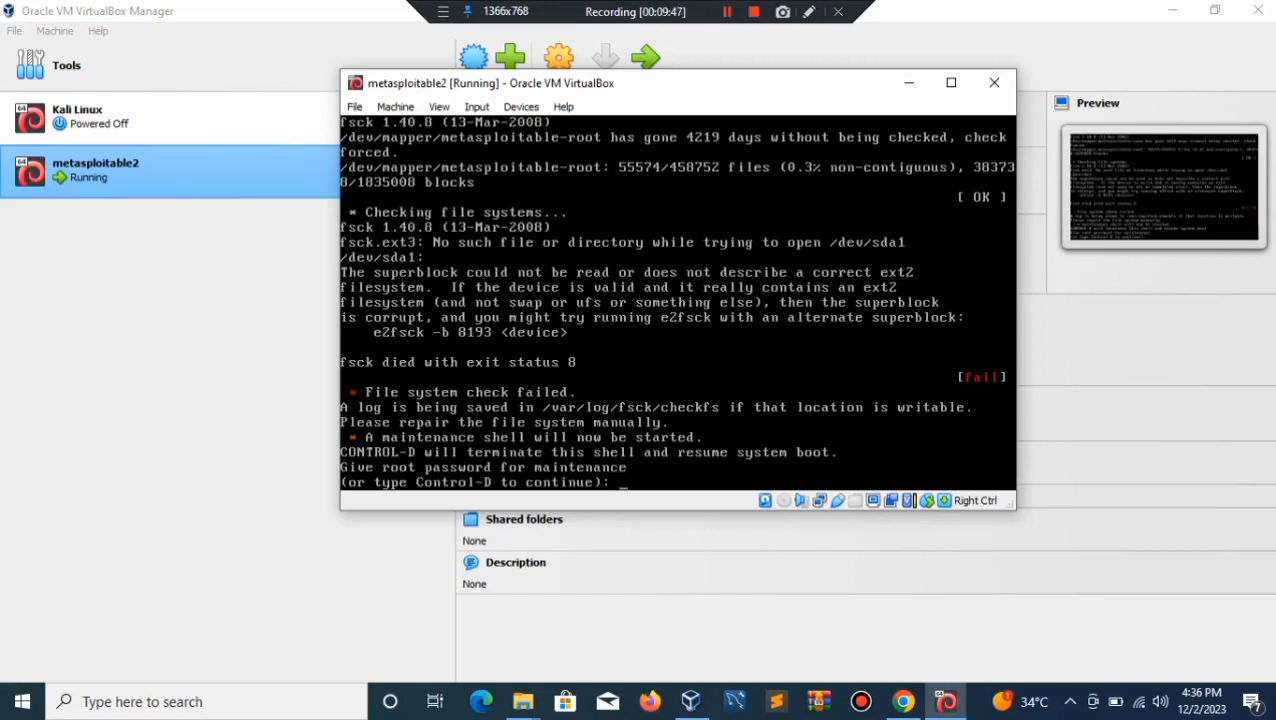
{"action": "key", "text": "ctrl+d"}
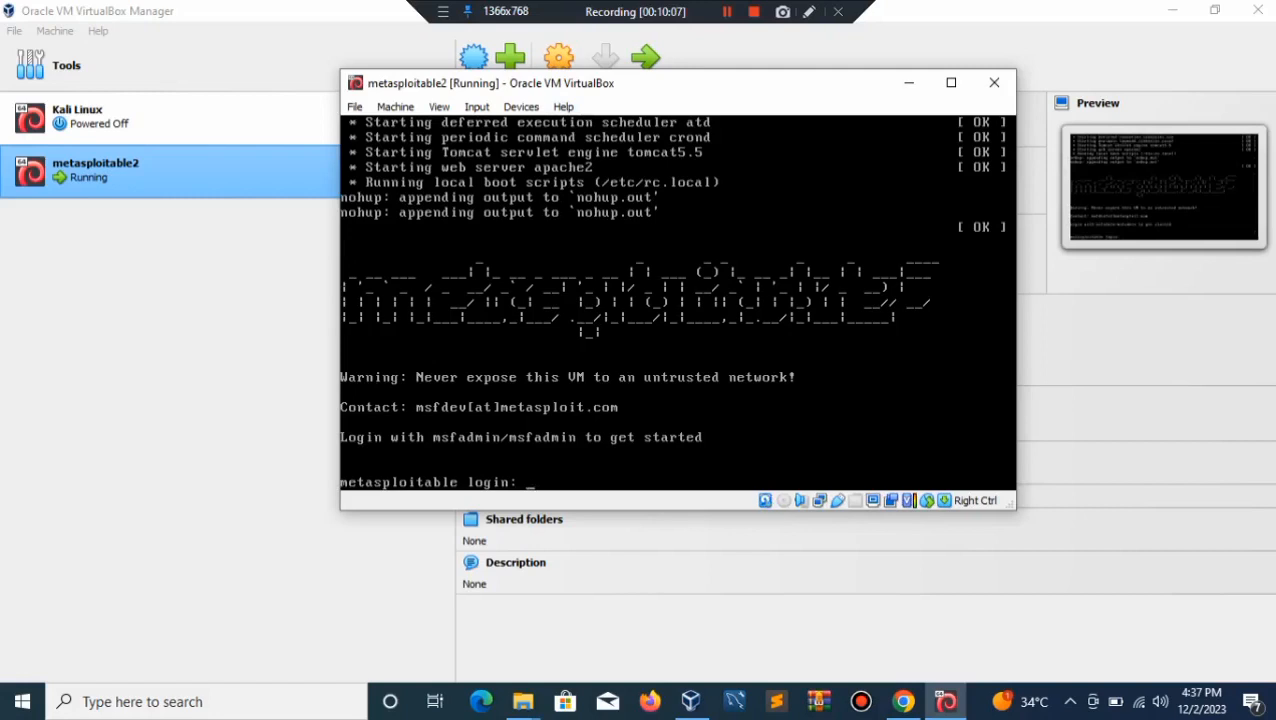
Step: Log in to the Metasploitable console with the default msfadmin account
{"action": "type", "text": "msfadmin"}
{"action": "key", "text": "Return"}
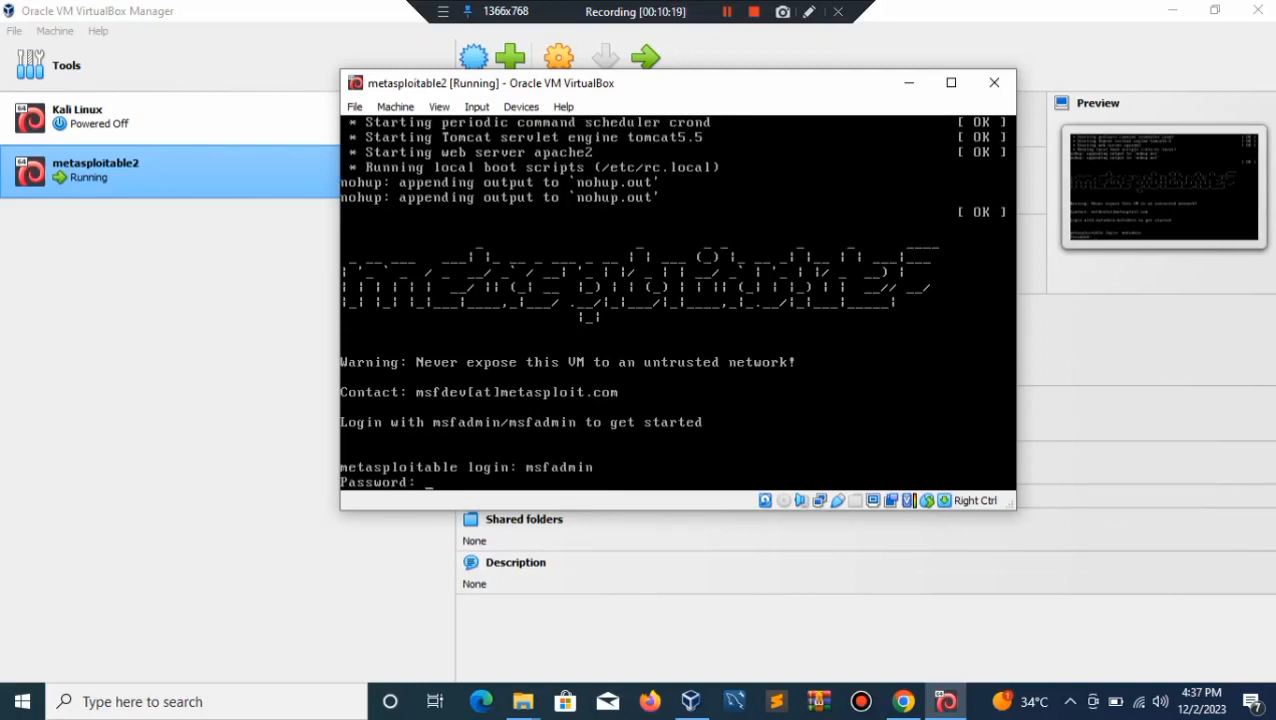
{"action": "key", "text": "Return"}
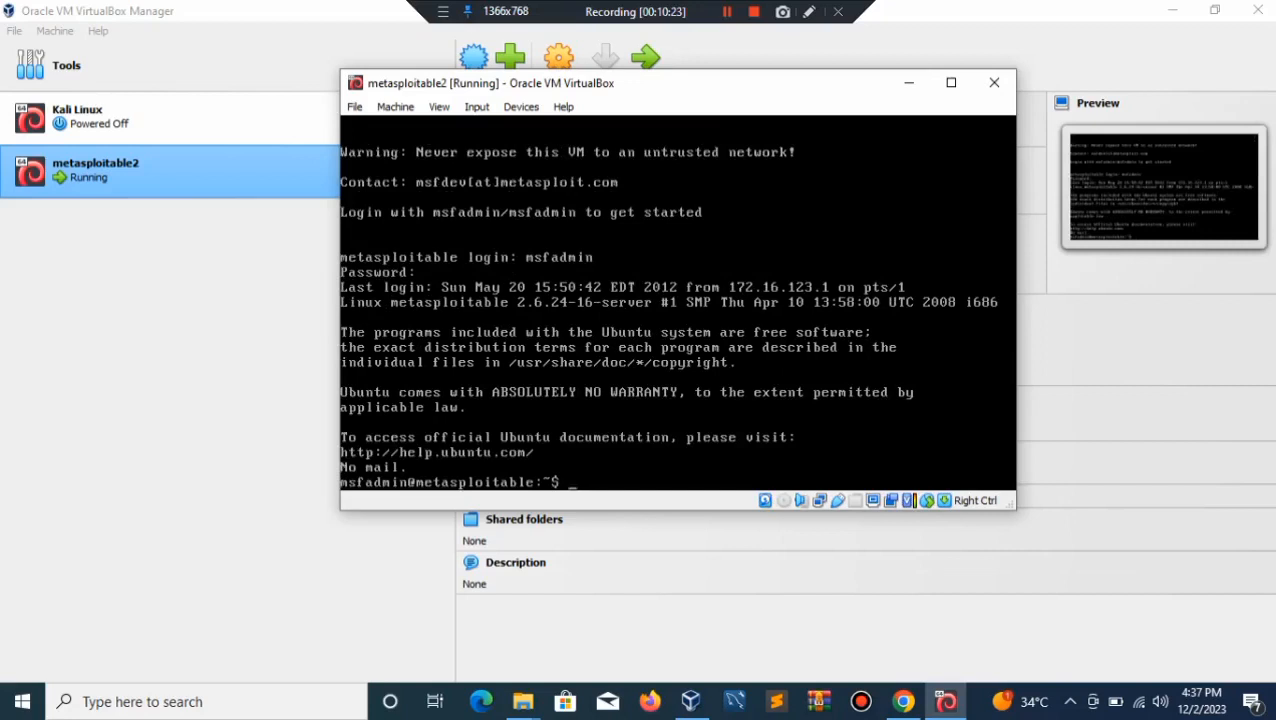
Step: Clear the screen and run ifconfig to show eth0 at 192.168.43.200
{"action": "type", "text": "clear"}
{"action": "key", "text": "Return"}
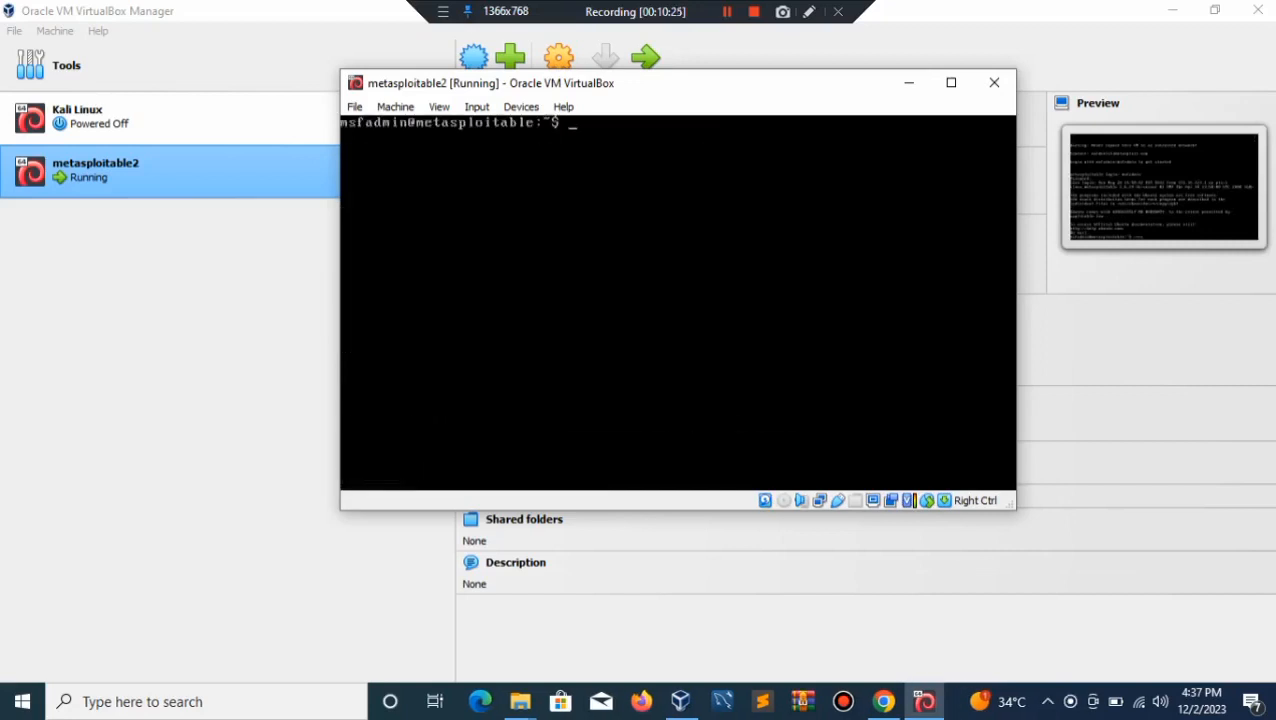
{"action": "type", "text": "ifconf"}
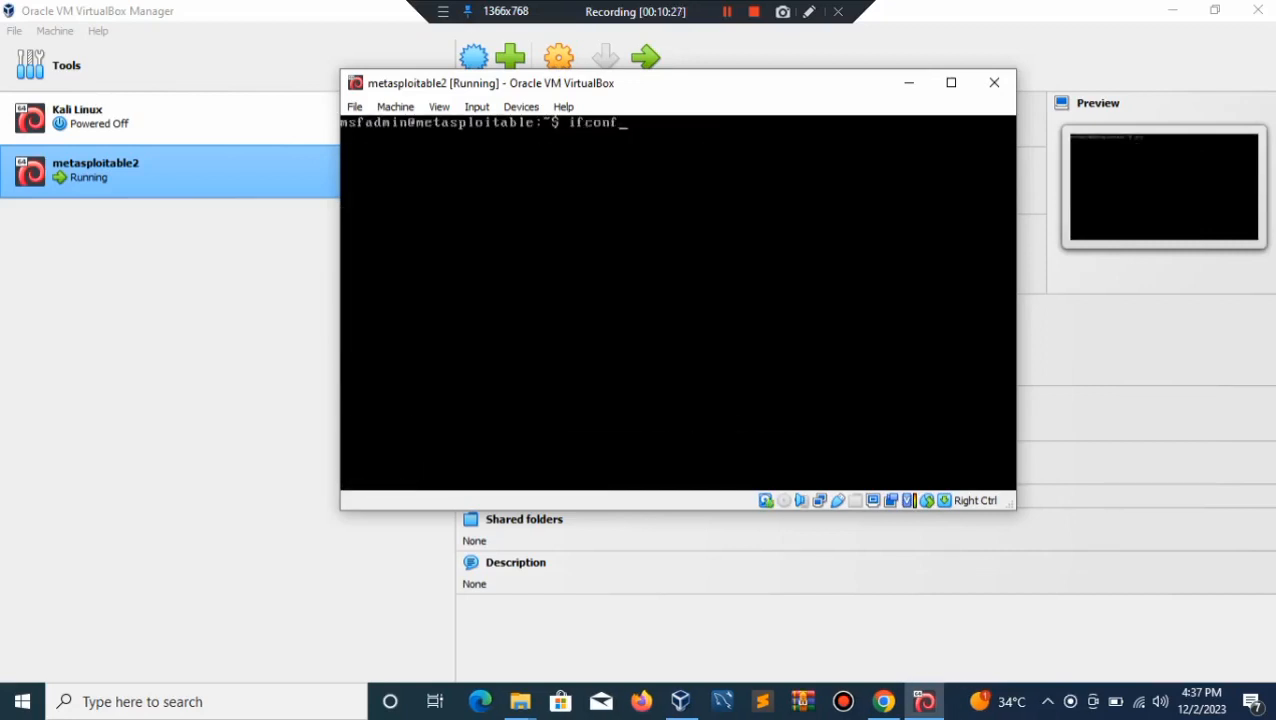
{"action": "type", "text": "ig"}
{"action": "key", "text": "Return"}
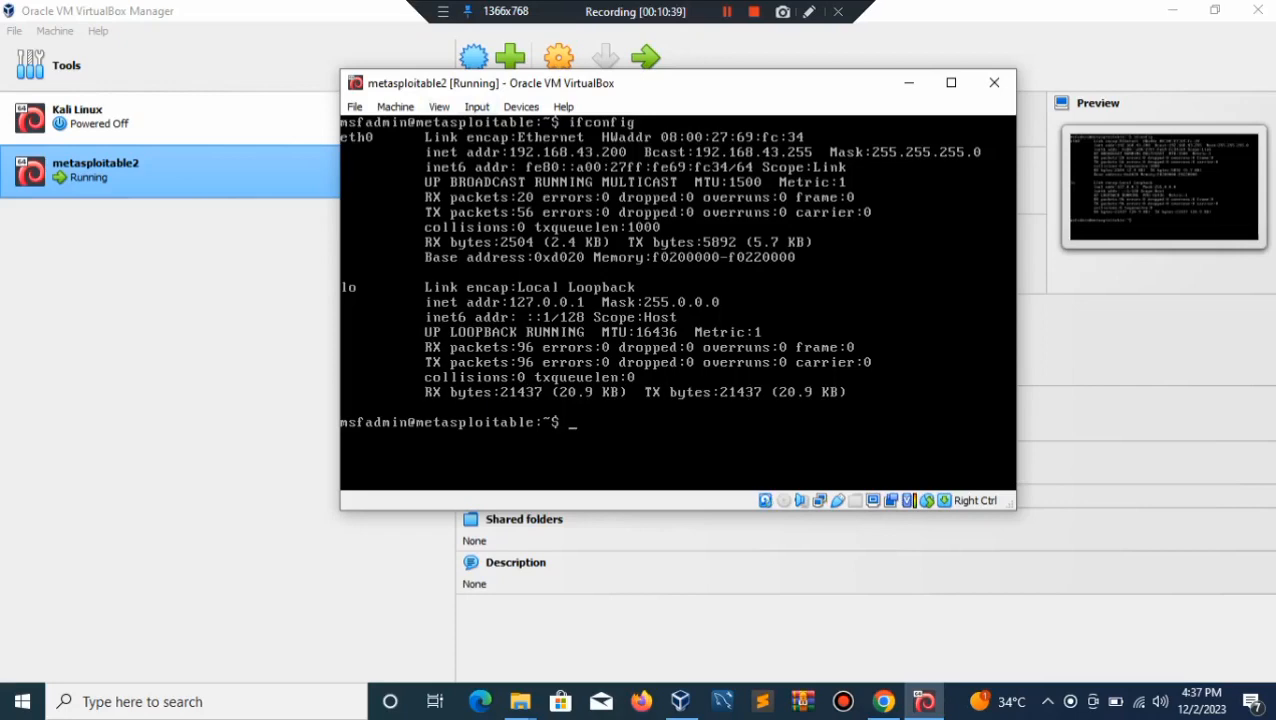
Step: Minimize VirtualBox, bring Chrome forward, and close its downloads tab
{"action": "left_click", "coordinate": [1172, 10]}
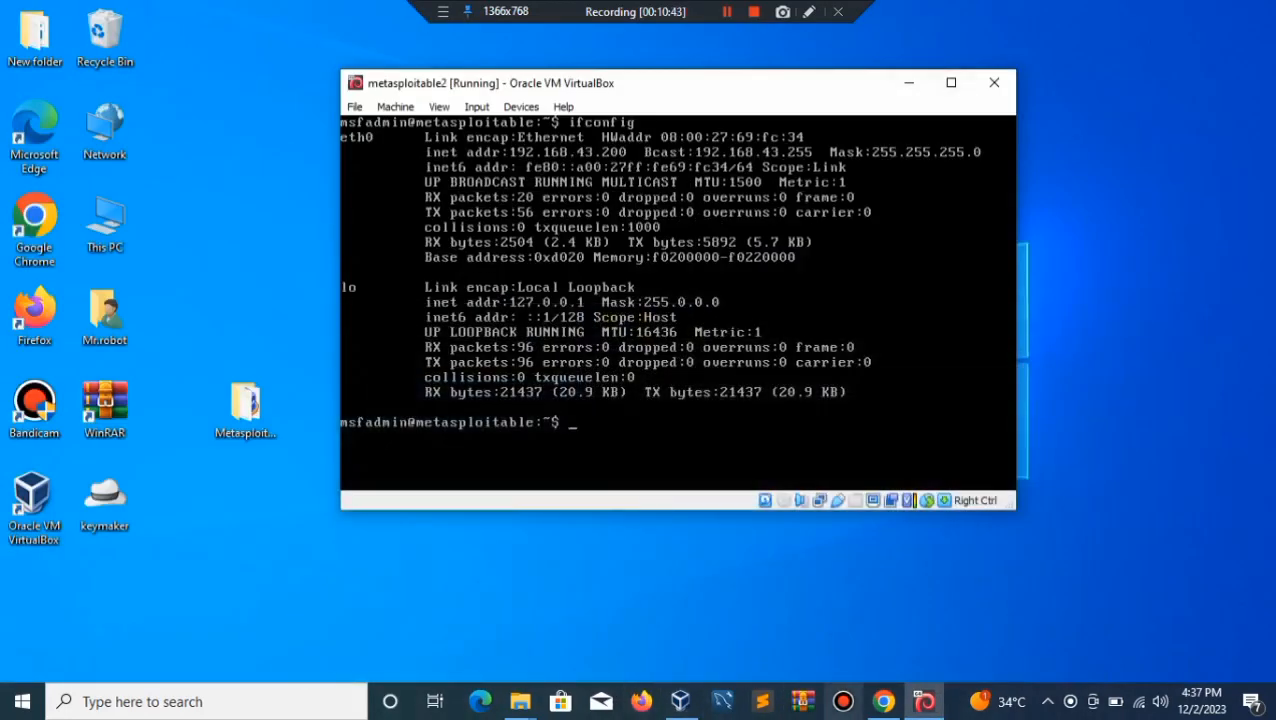
{"action": "left_click", "coordinate": [884, 701]}
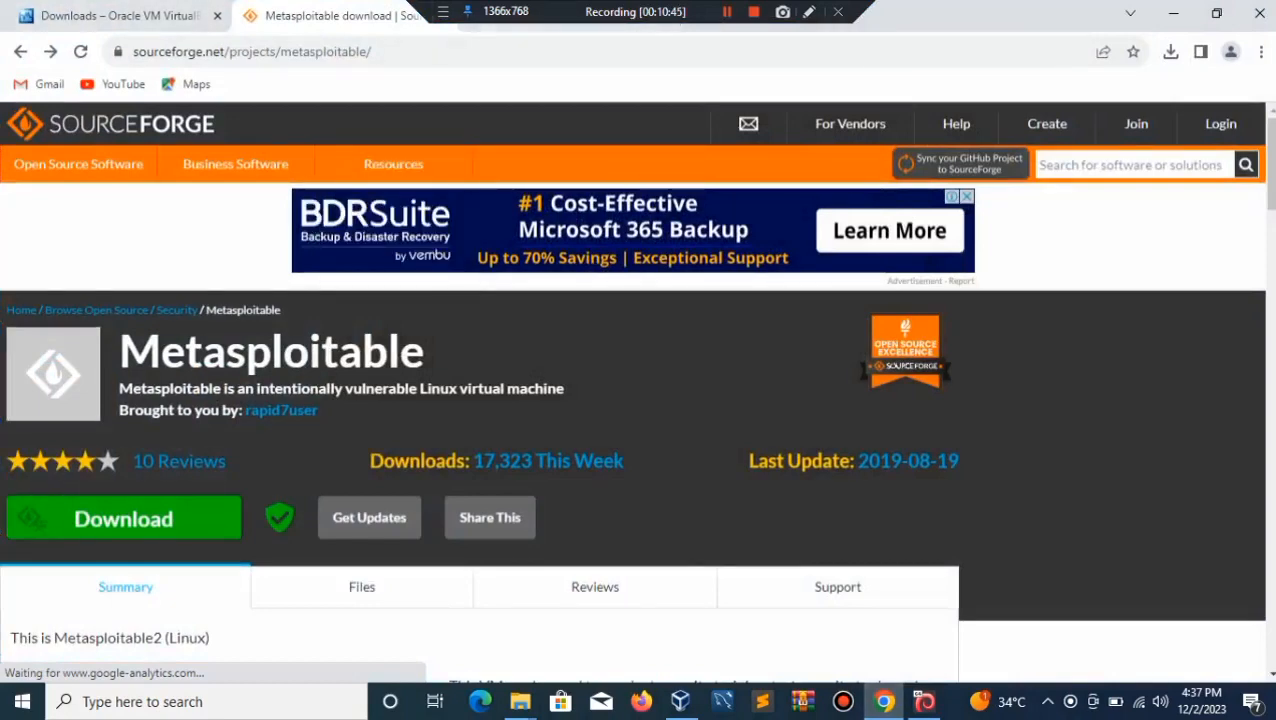
{"action": "key", "text": "ctrl+j"}
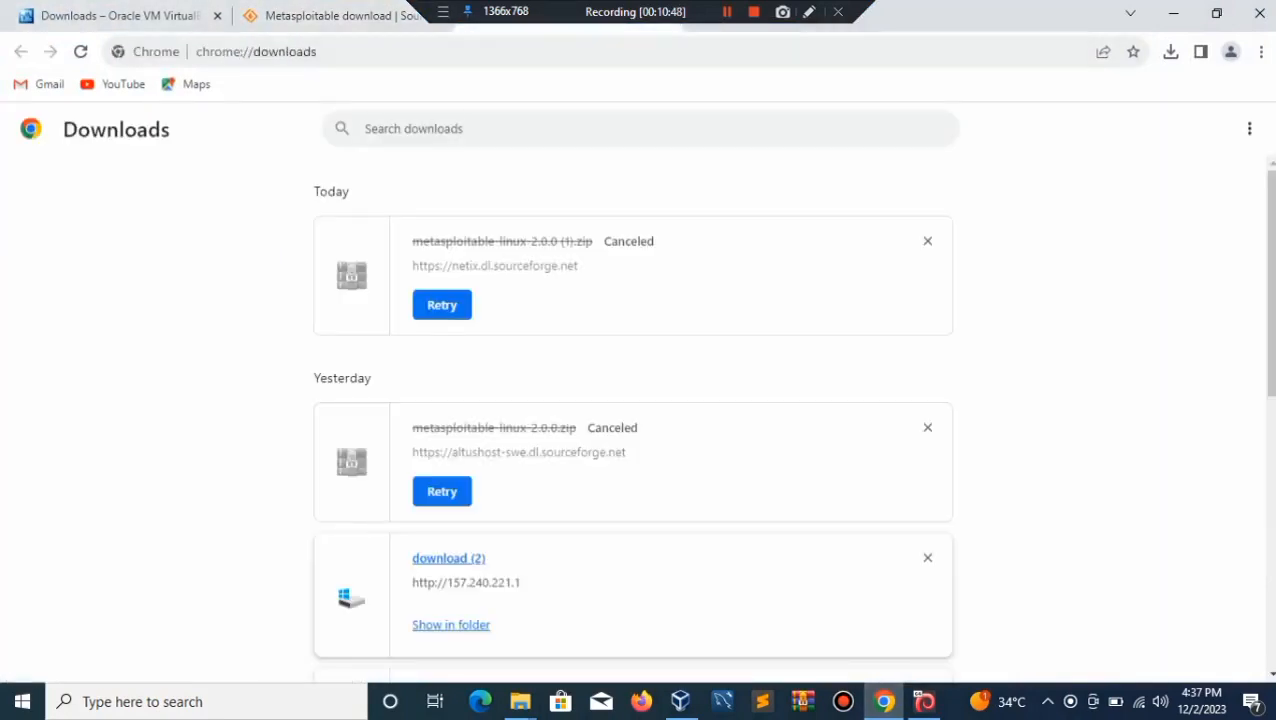
{"action": "key", "text": "ctrl+w"}
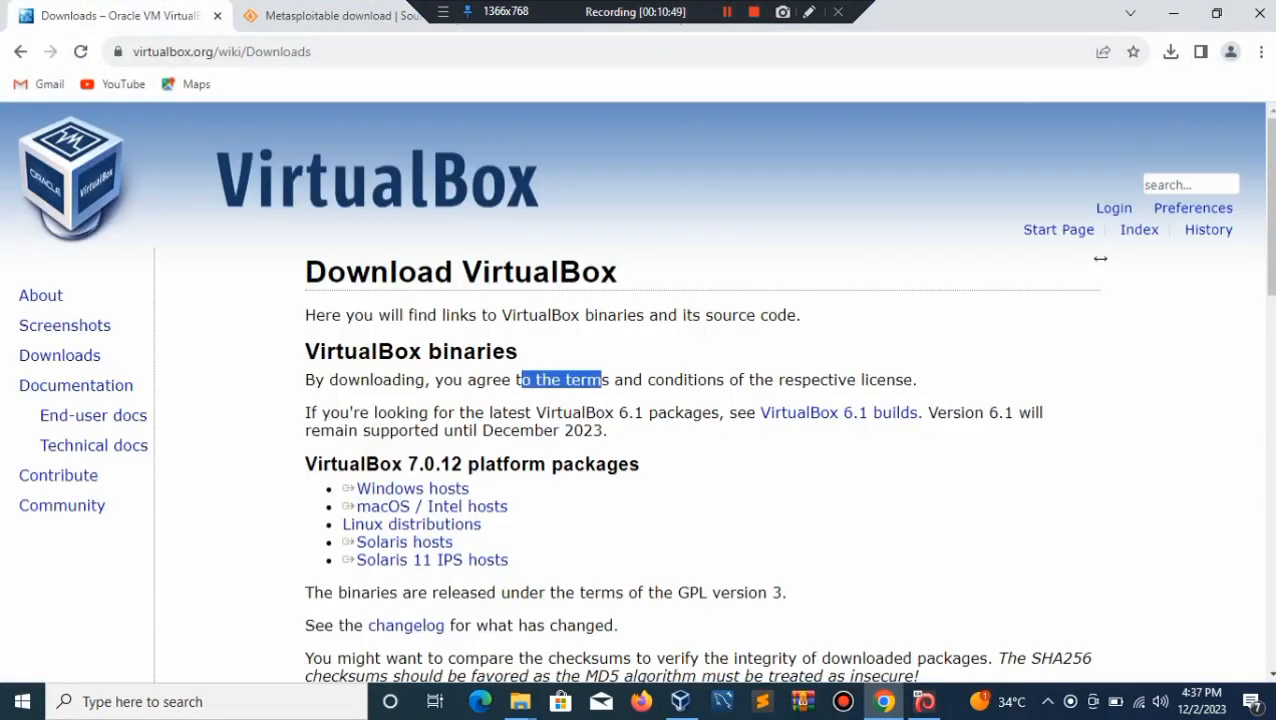
Step: Replace the address bar contents with 192.168.43.200 and load it
{"action": "double_click", "coordinate": [303, 51]}
{"action": "key", "text": "BackSpace"}
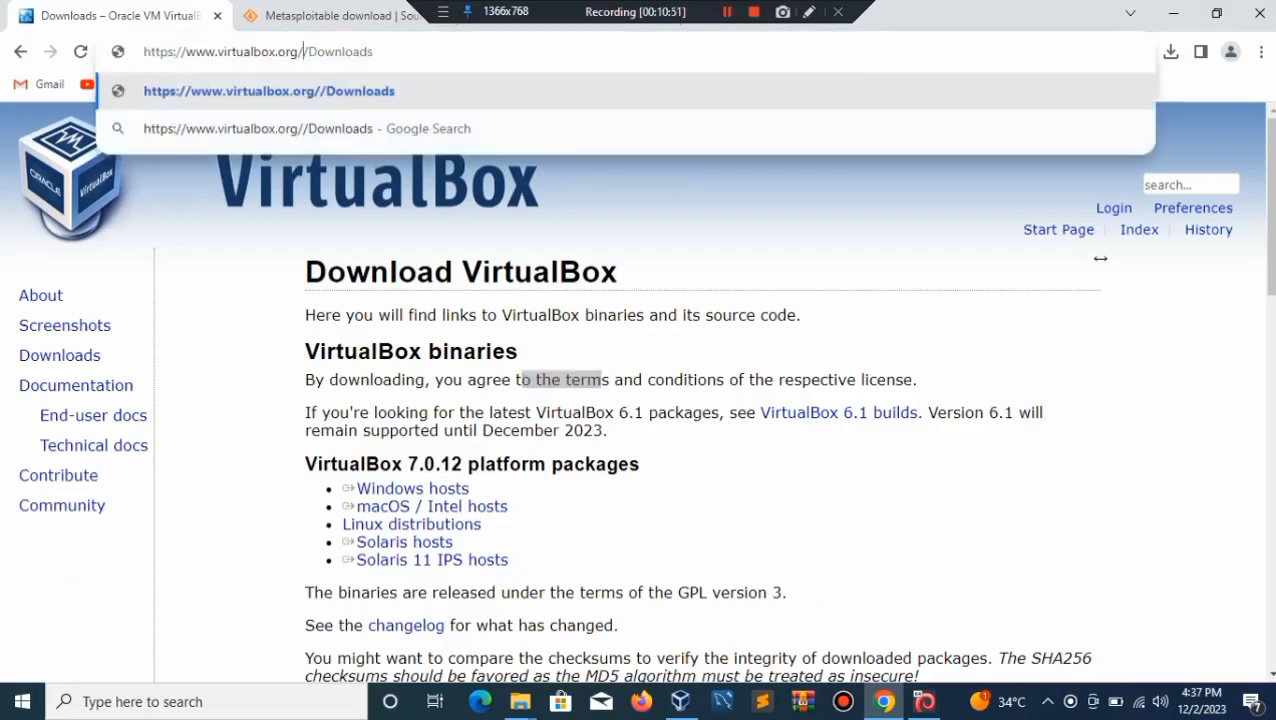
{"action": "type", "text": "1"}
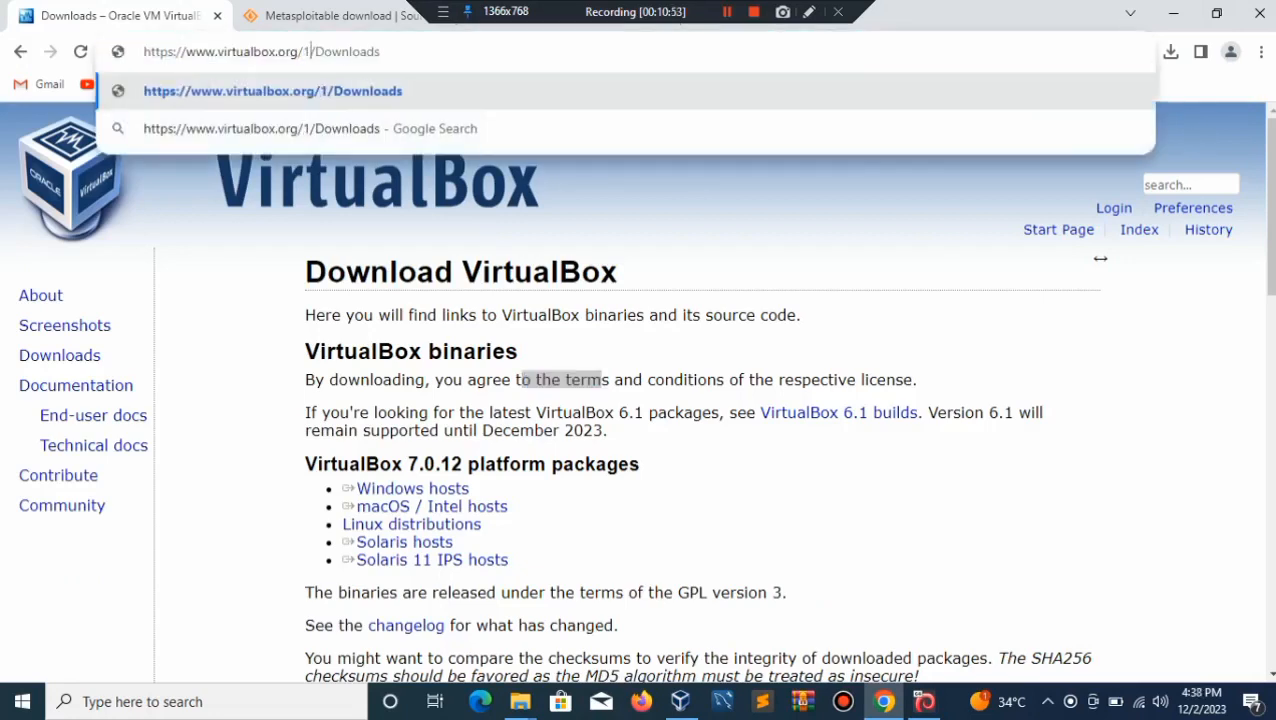
{"action": "key", "text": "End"}
{"action": "key", "text": "BackSpace"}
{"action": "key", "text": "BackSpace"}
{"action": "key", "text": "BackSpace"}
{"action": "key", "text": "BackSpace"}
{"action": "key", "text": "BackSpace"}
{"action": "key", "text": "BackSpace"}
{"action": "key", "text": "BackSpace"}
{"action": "key", "text": "BackSpace"}
{"action": "key", "text": "BackSpace"}
{"action": "key", "text": "BackSpace"}
{"action": "key", "text": "BackSpace"}
{"action": "key", "text": "BackSpace"}
{"action": "key", "text": "BackSpace"}
{"action": "key", "text": "BackSpace"}
{"action": "key", "text": "BackSpace"}
{"action": "key", "text": "BackSpace"}
{"action": "key", "text": "BackSpace"}
{"action": "key", "text": "BackSpace"}
{"action": "key", "text": "BackSpace"}
{"action": "key", "text": "BackSpace"}
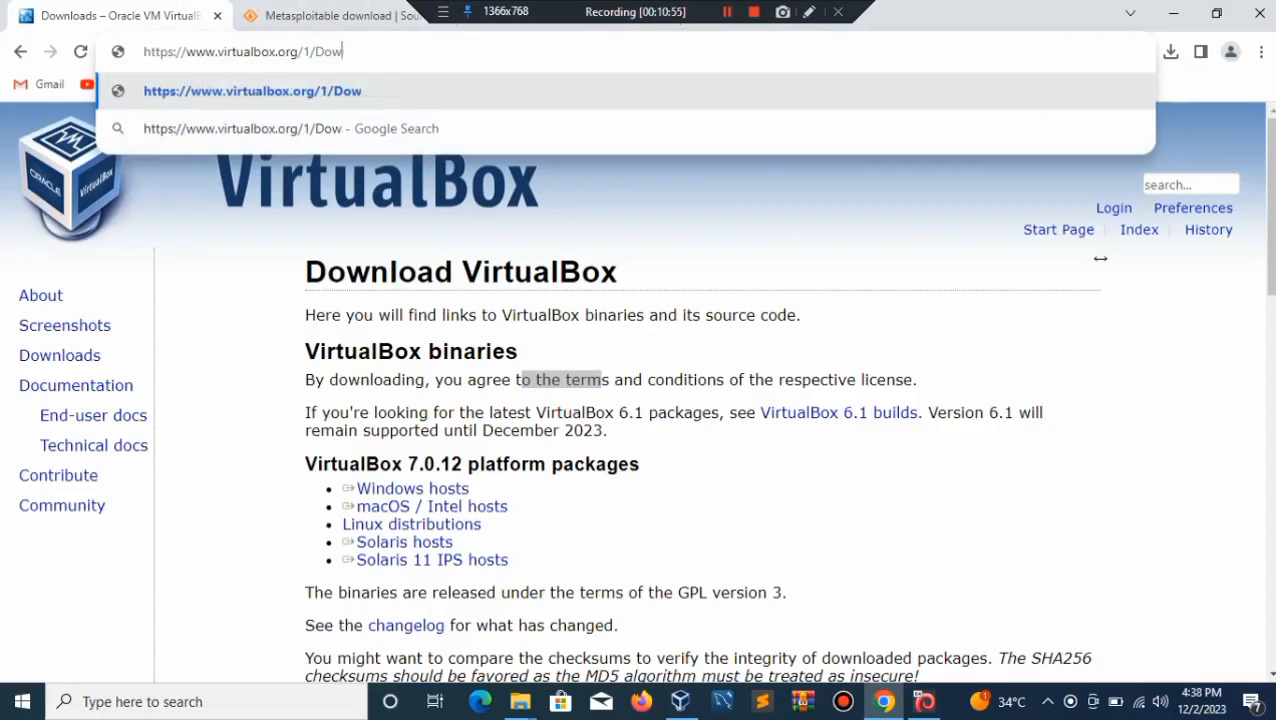
{"action": "type", "text": "192"}
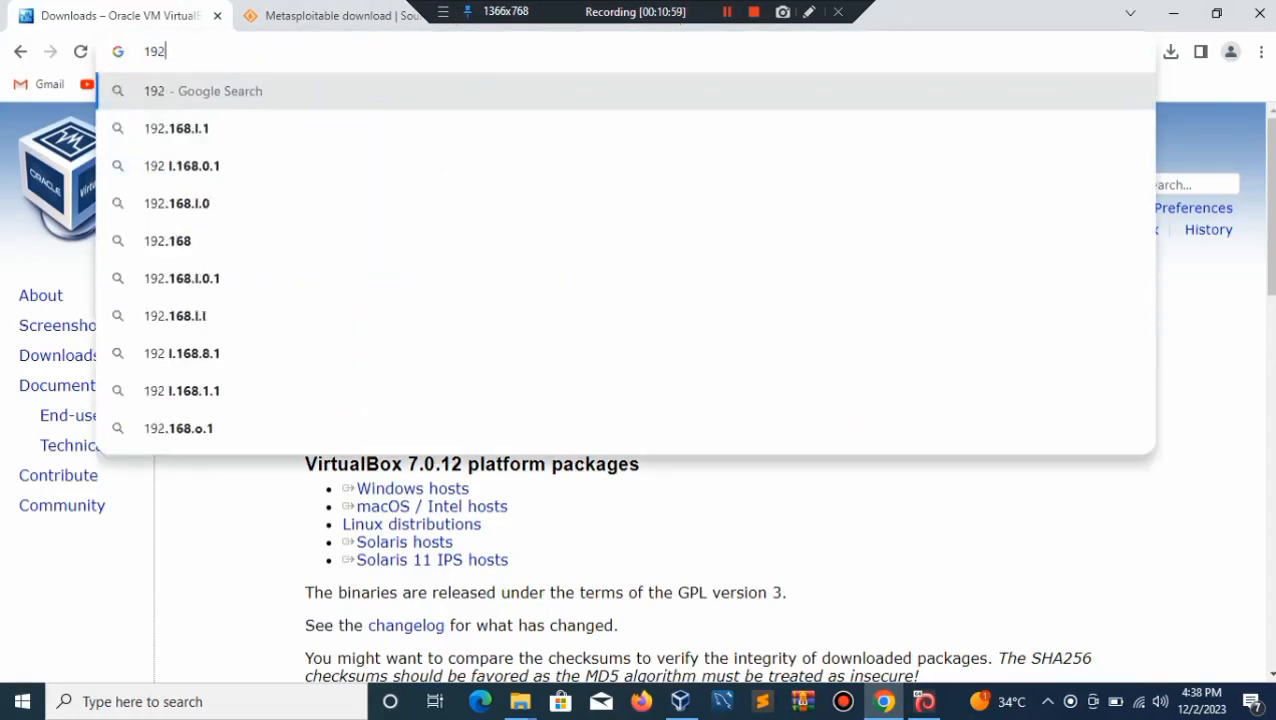
{"action": "type", "text": ".168"}
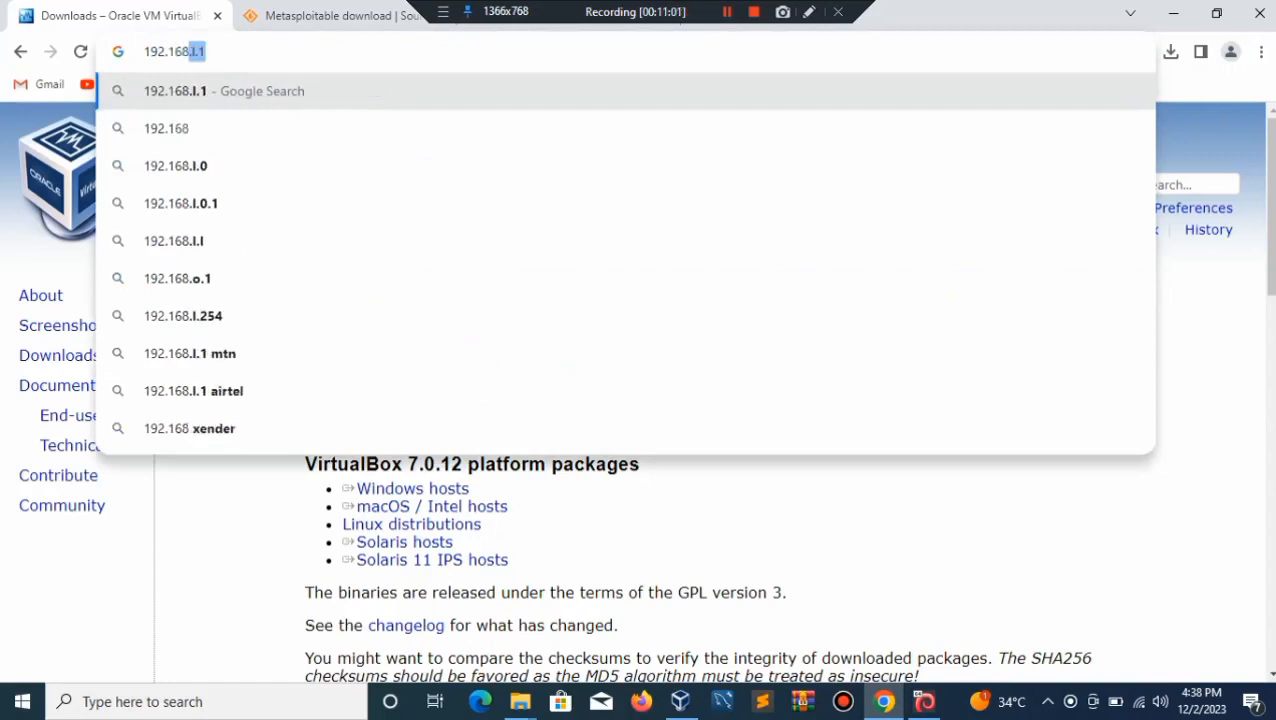
{"action": "type", "text": ".43."}
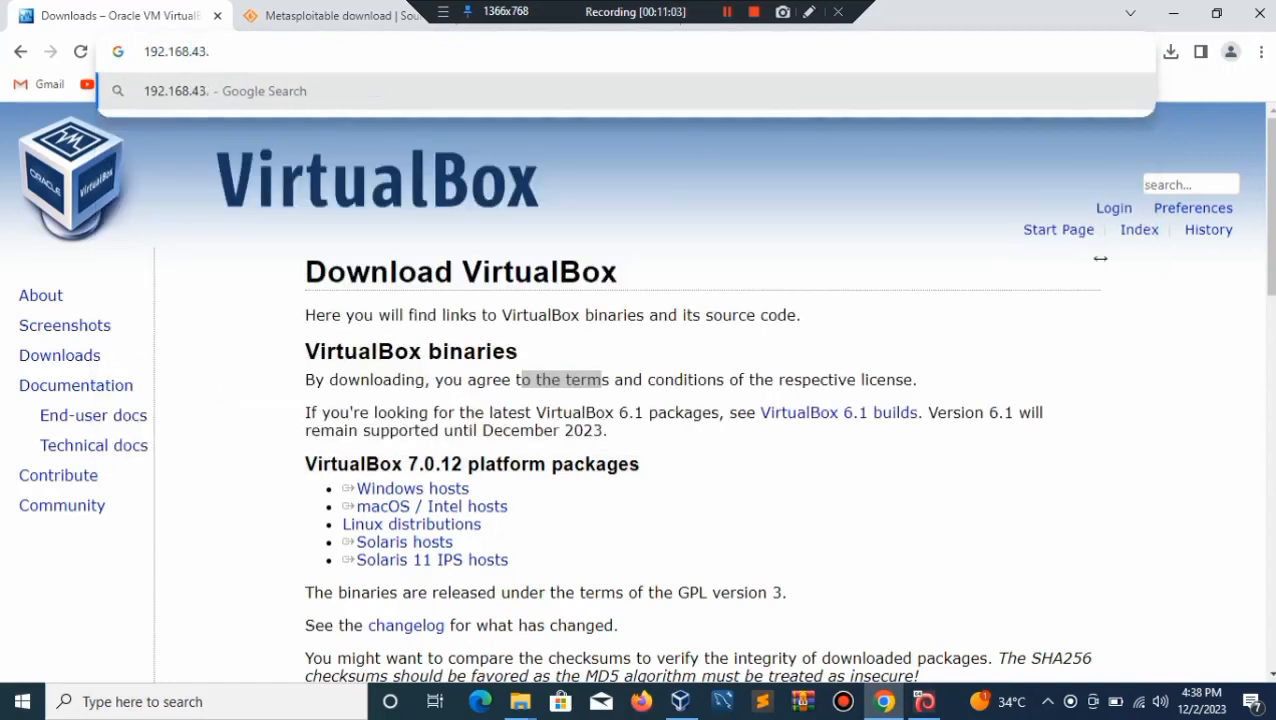
{"action": "type", "text": "200"}
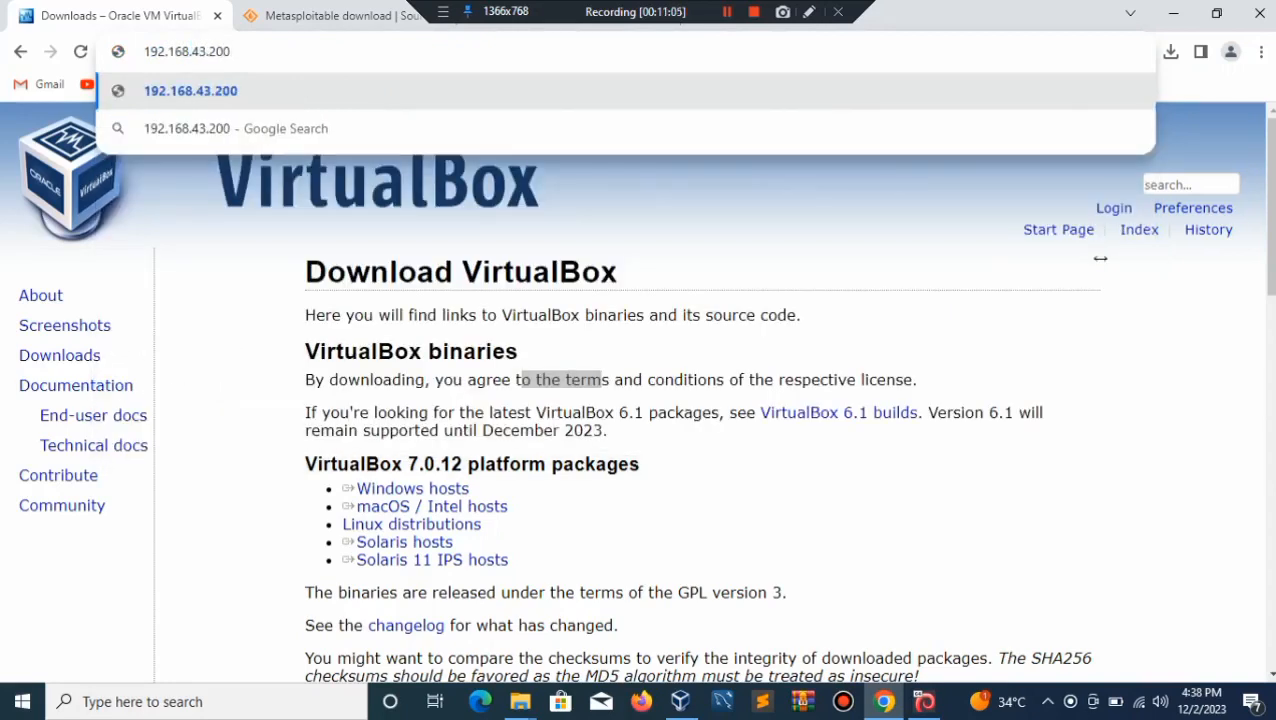
{"action": "key", "text": "Return"}
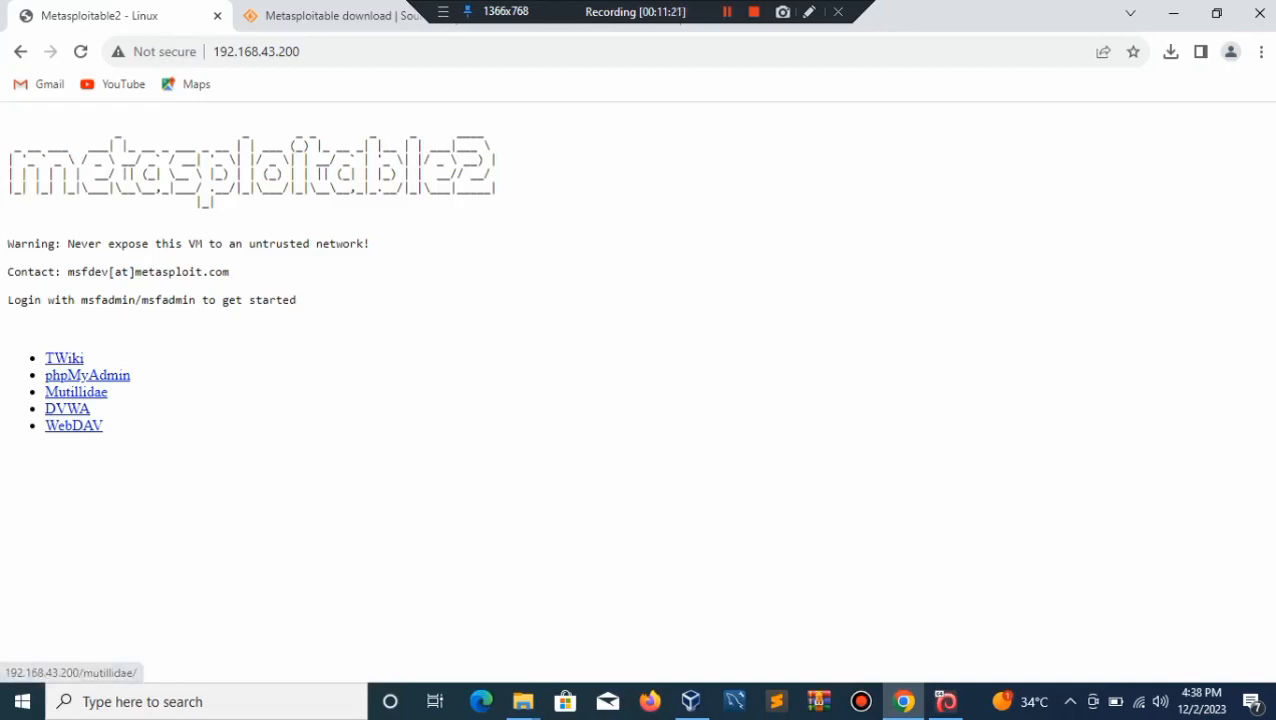
{"action": "left_click", "coordinate": [76, 392]}
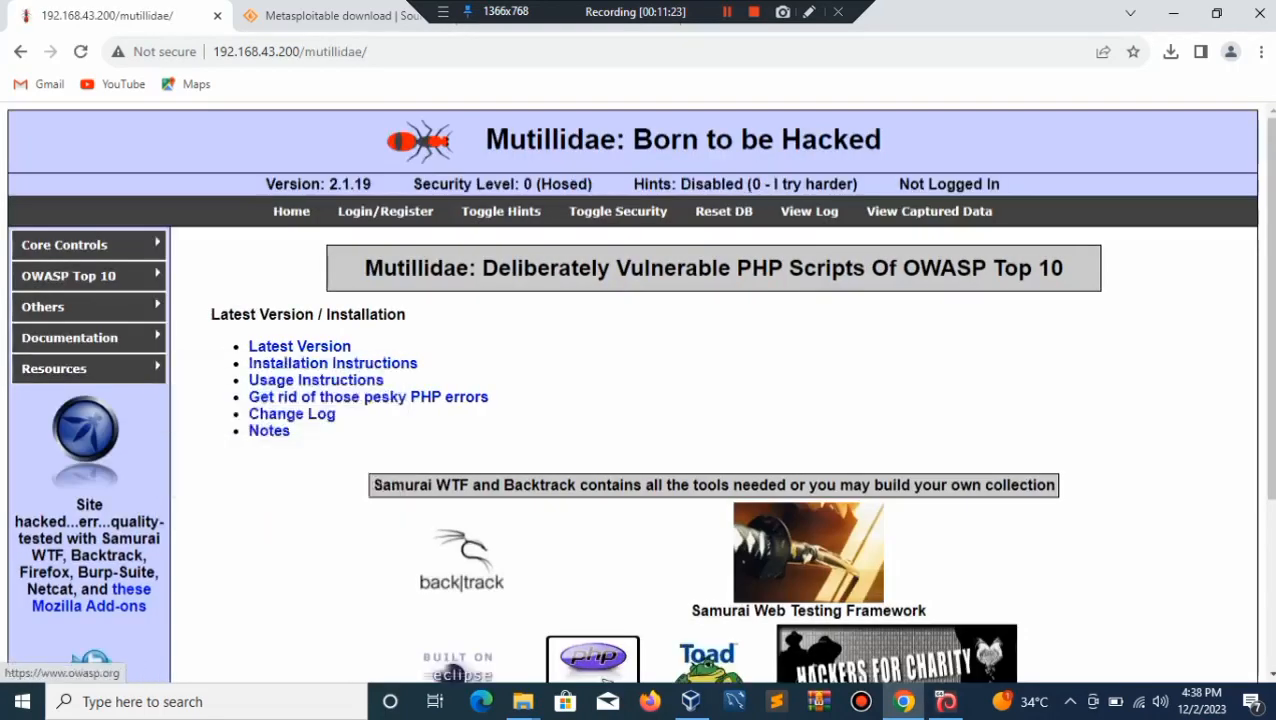
{"action": "mouse_move", "coordinate": [70, 337]}
{"action": "mouse_move", "coordinate": [64, 244]}
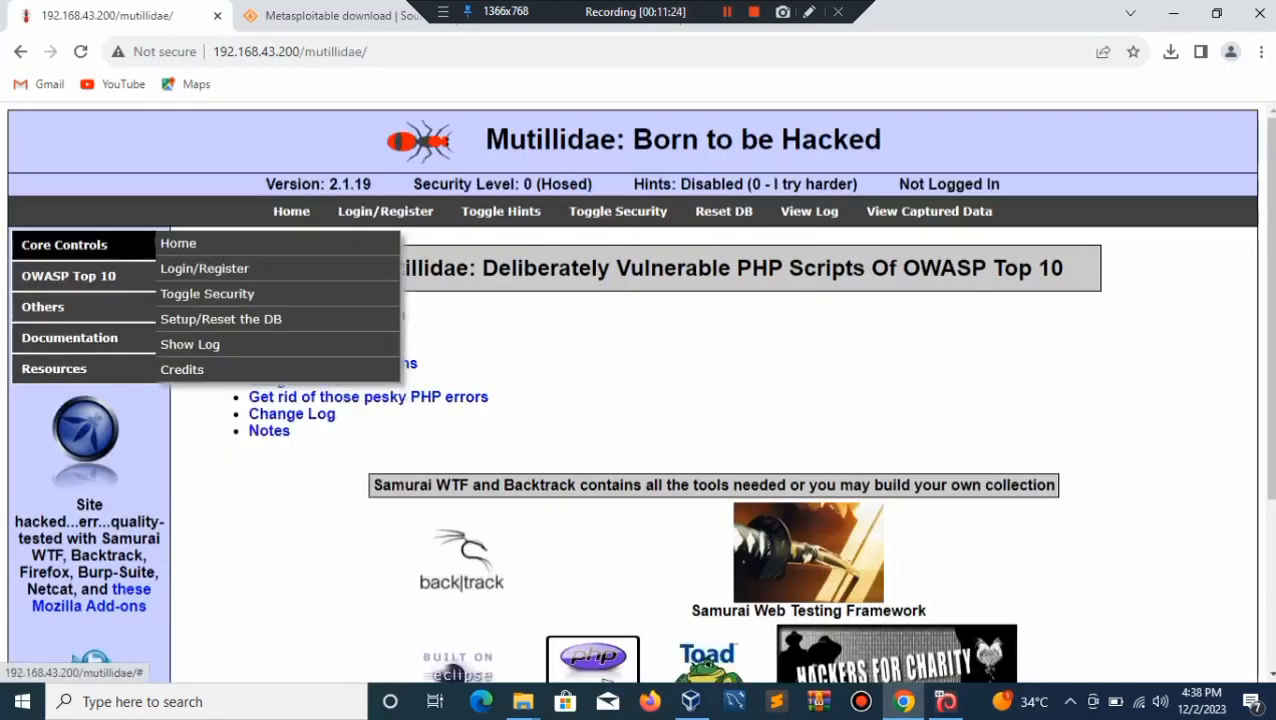
{"action": "mouse_move", "coordinate": [68, 275]}
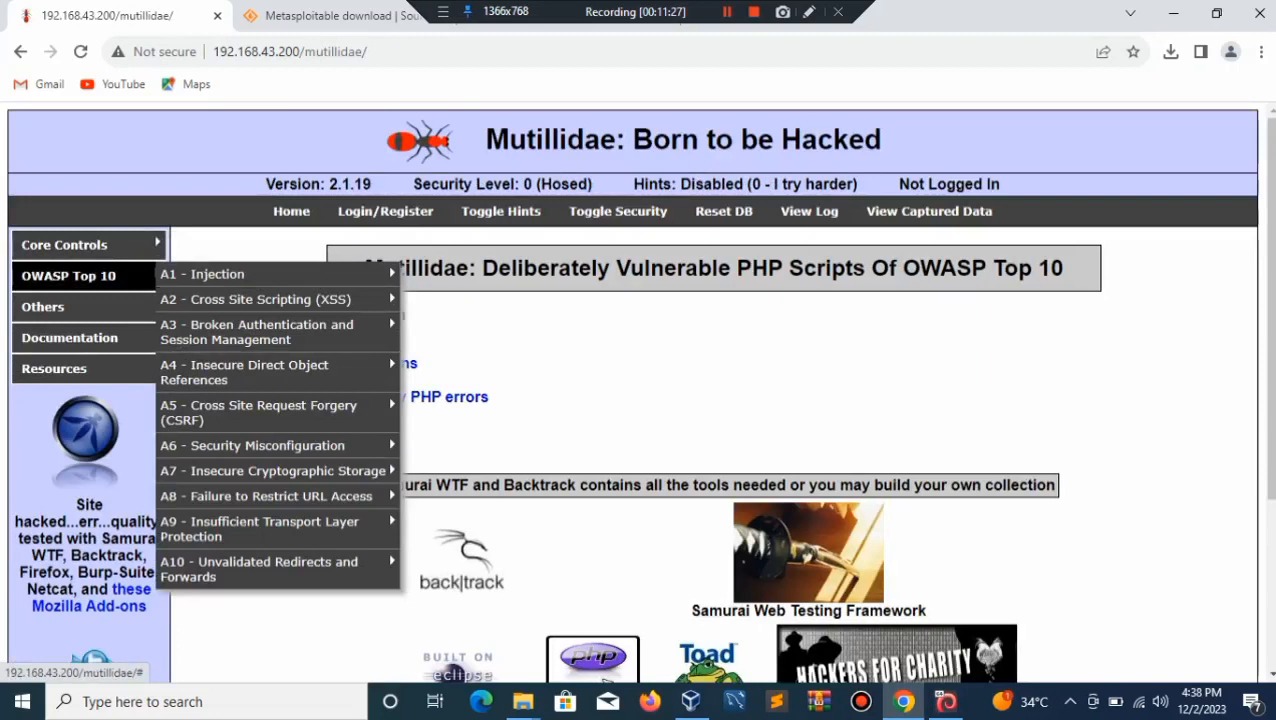
{"action": "mouse_move", "coordinate": [300, 299]}
{"action": "mouse_move", "coordinate": [388, 345]}
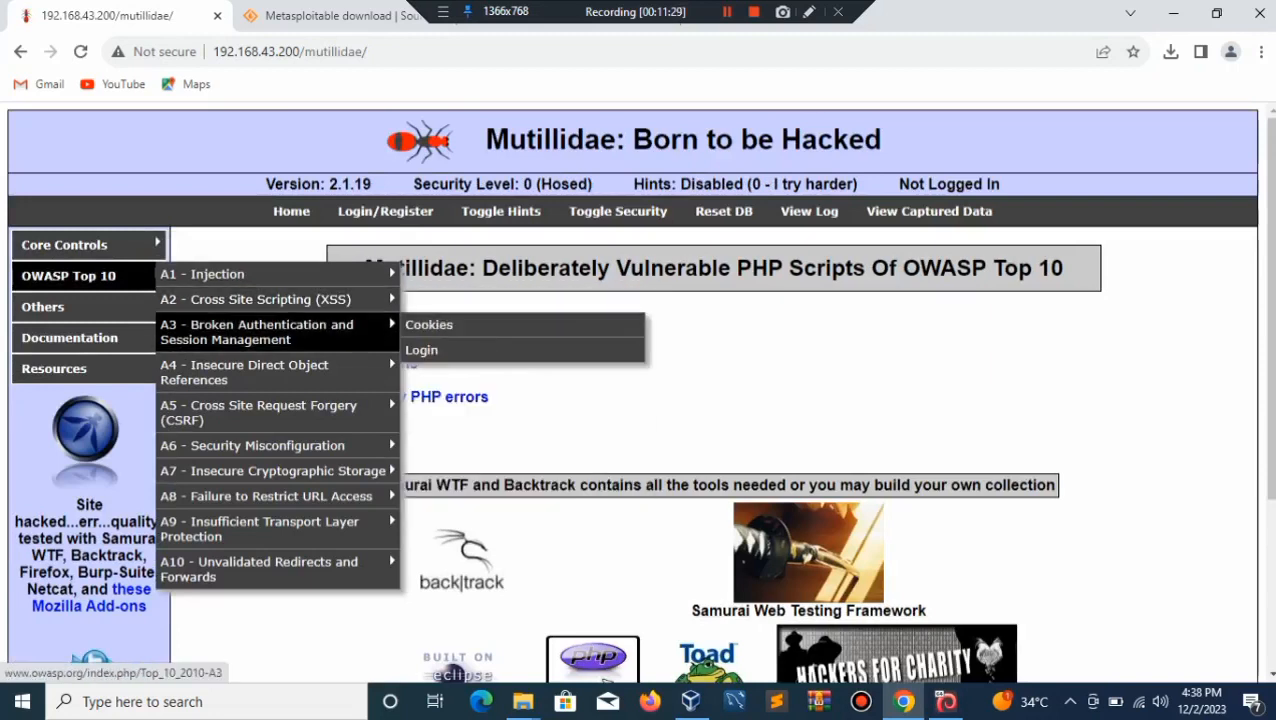
{"action": "mouse_move", "coordinate": [388, 372]}
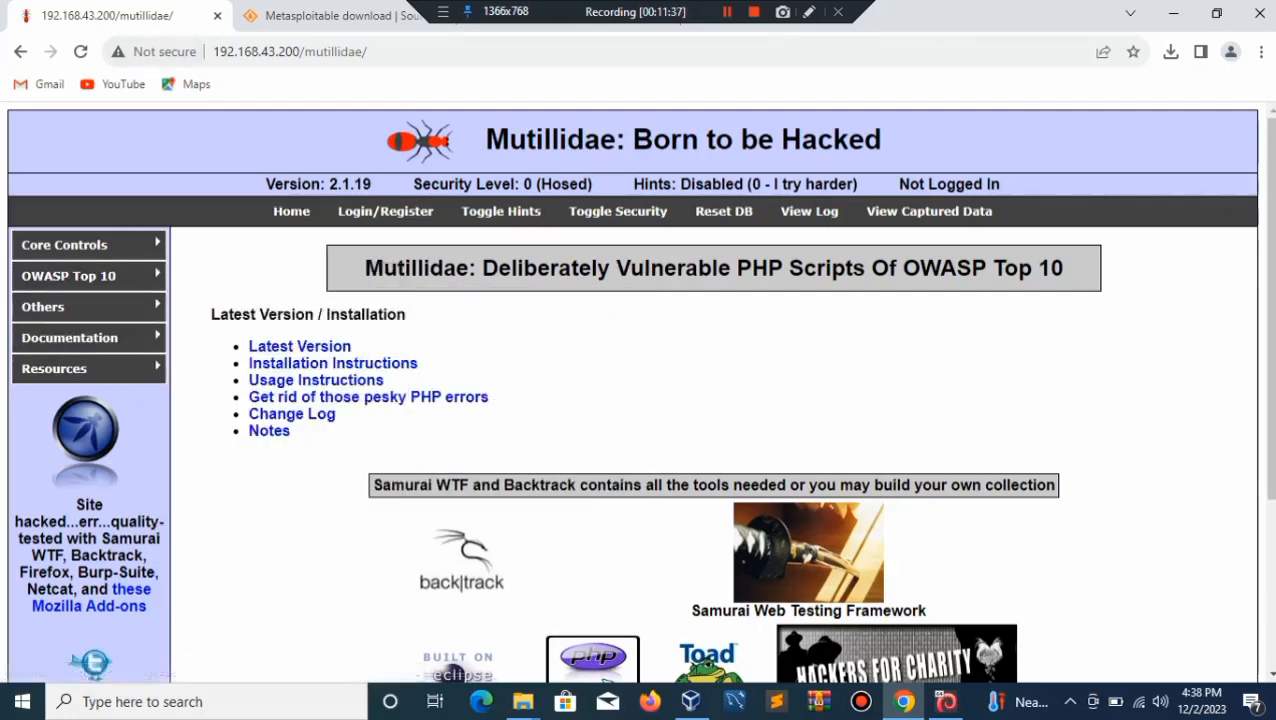
{"action": "key", "text": "alt+Left"}
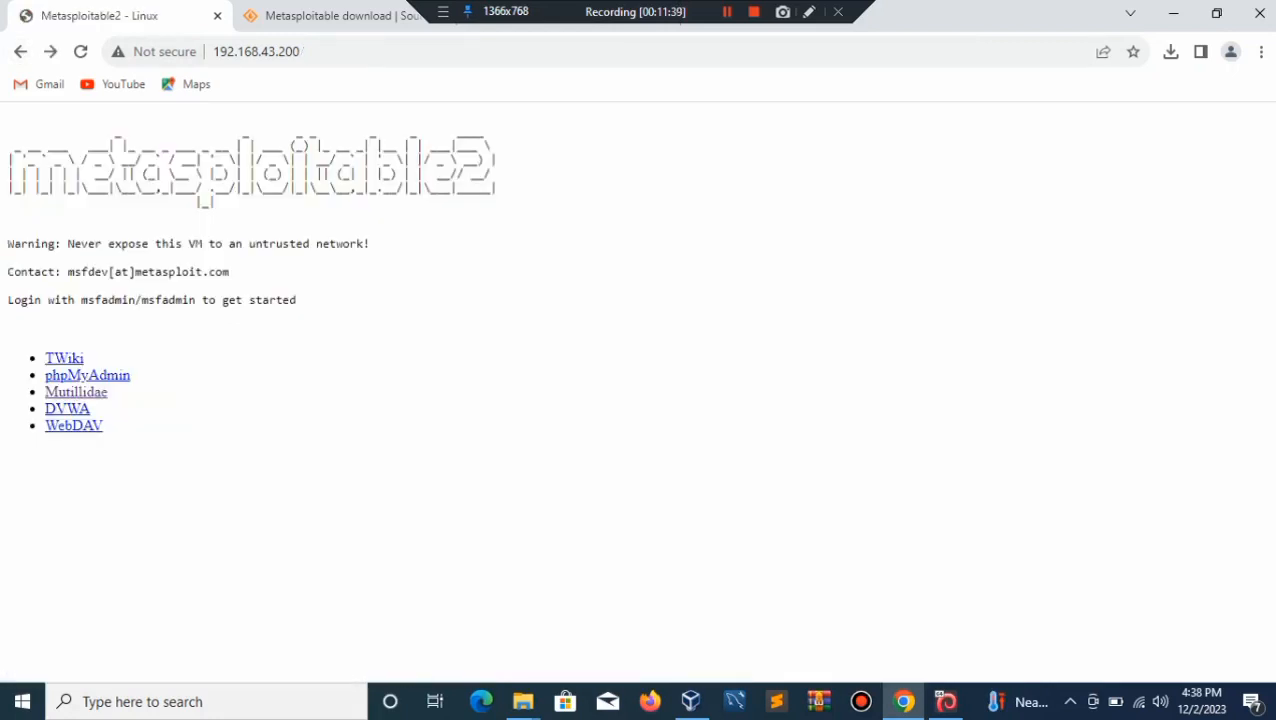
Step: Open DVWA, sign in as admin with the default password, and dismiss the save-password prompt
{"action": "left_click", "coordinate": [67, 409]}
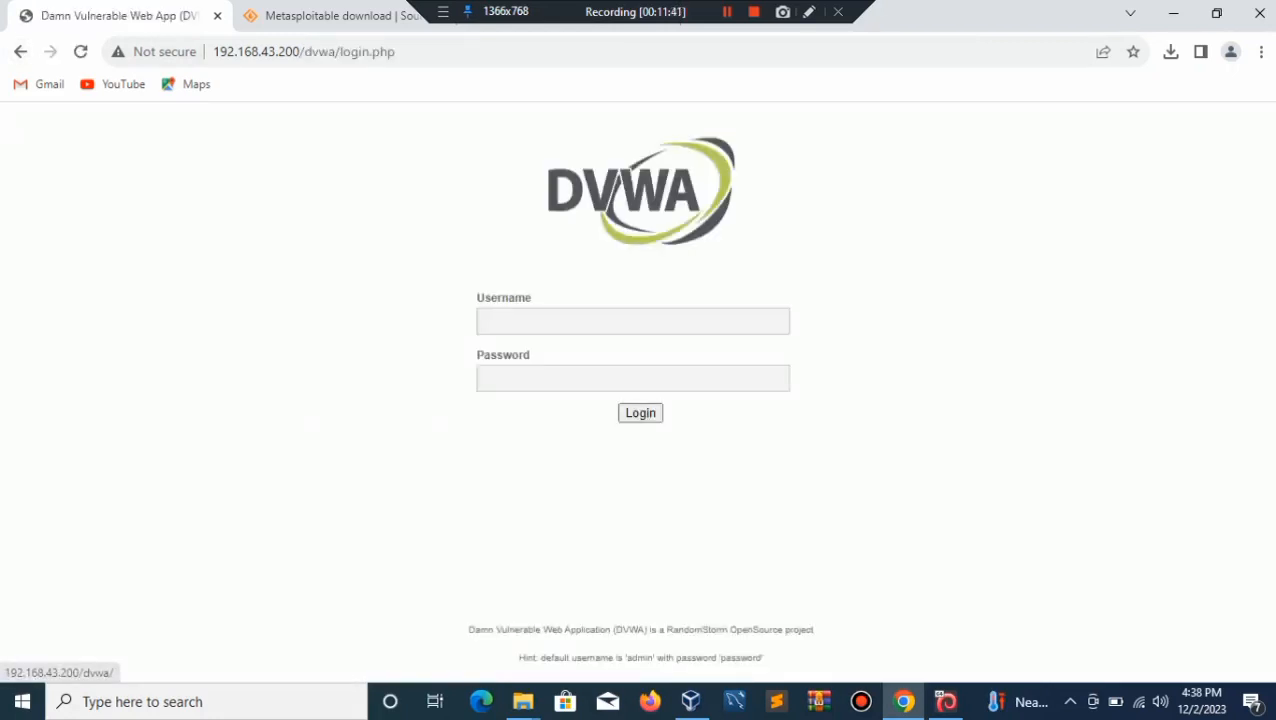
{"action": "left_click", "coordinate": [484, 320]}
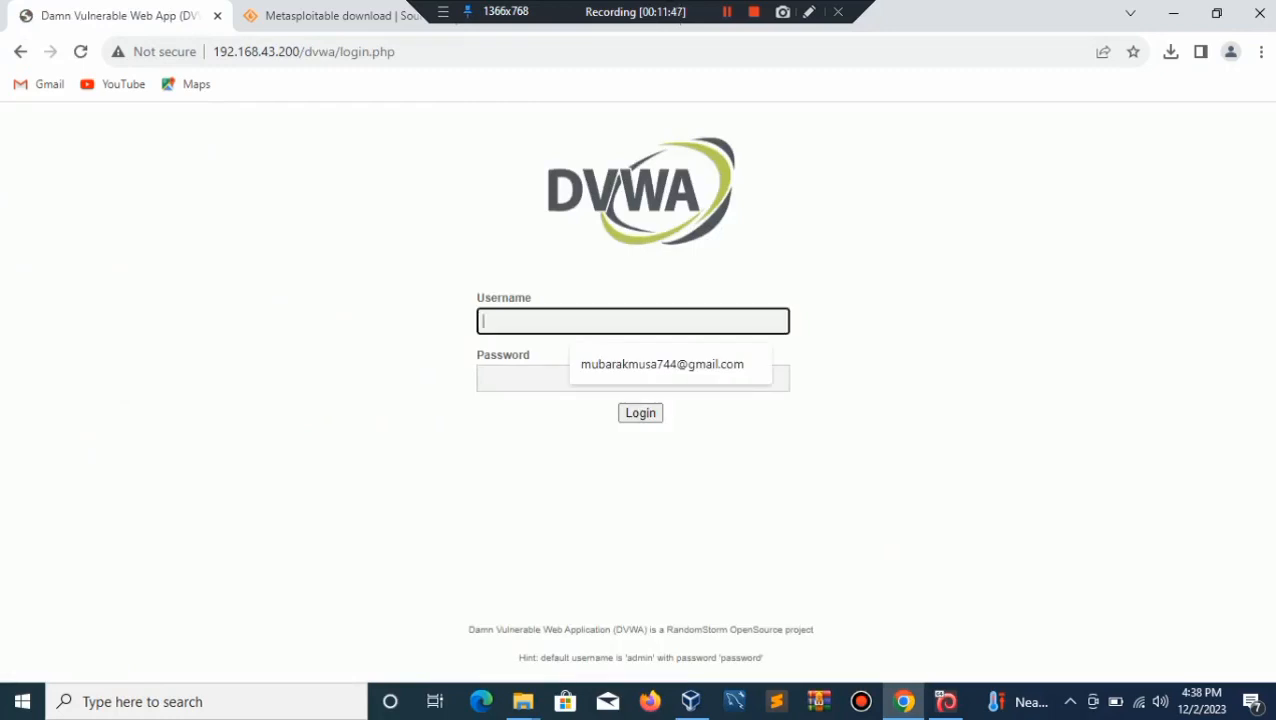
{"action": "type", "text": "admin"}
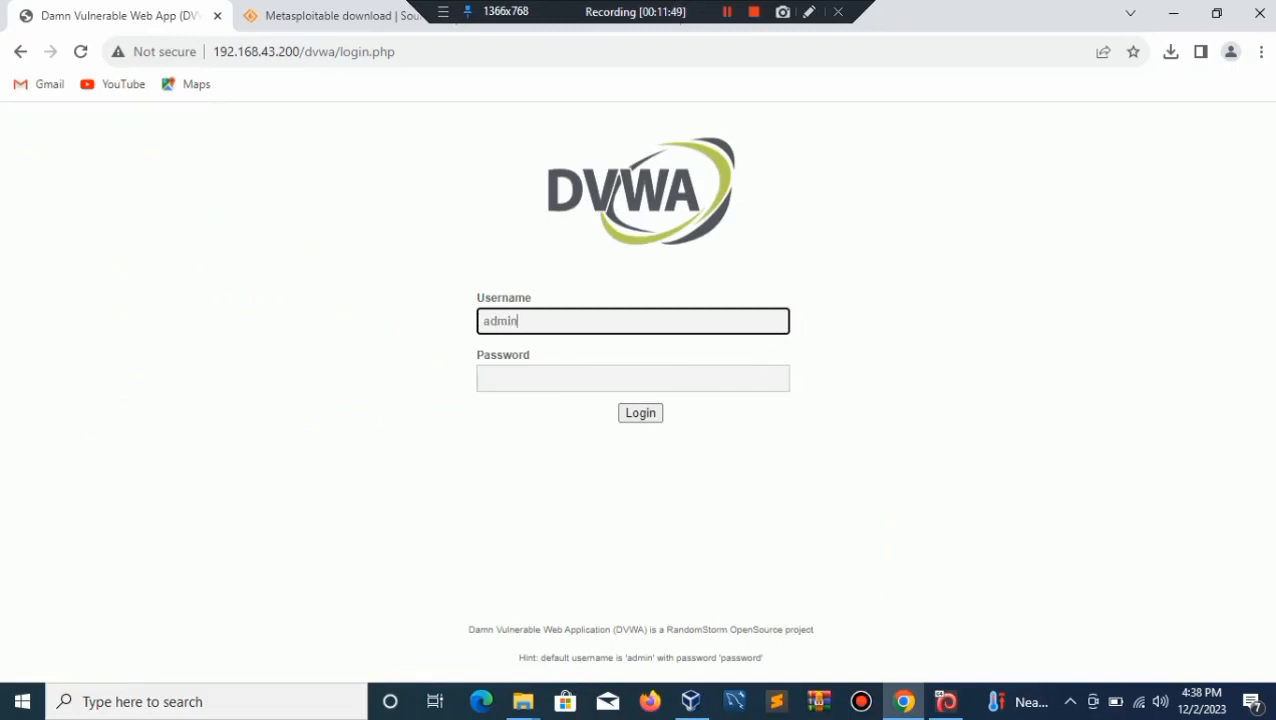
{"action": "key", "text": "Tab"}
{"action": "type", "text": "password"}
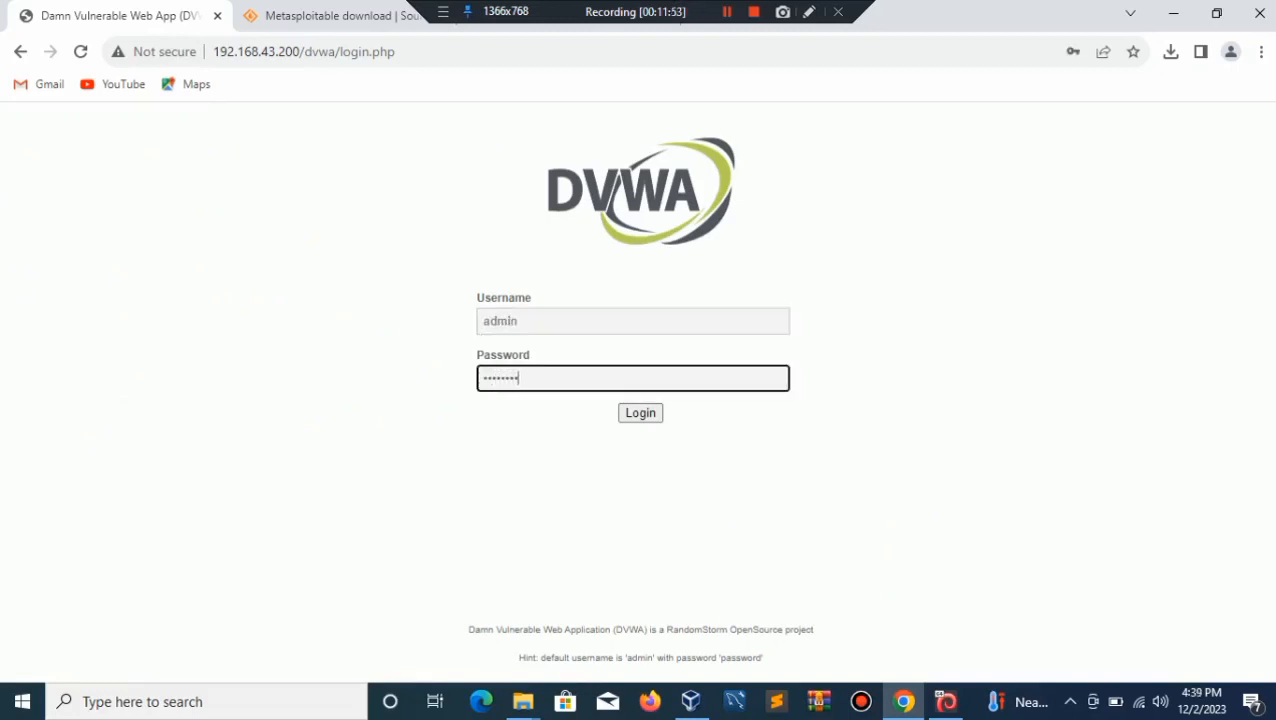
{"action": "key", "text": "Return"}
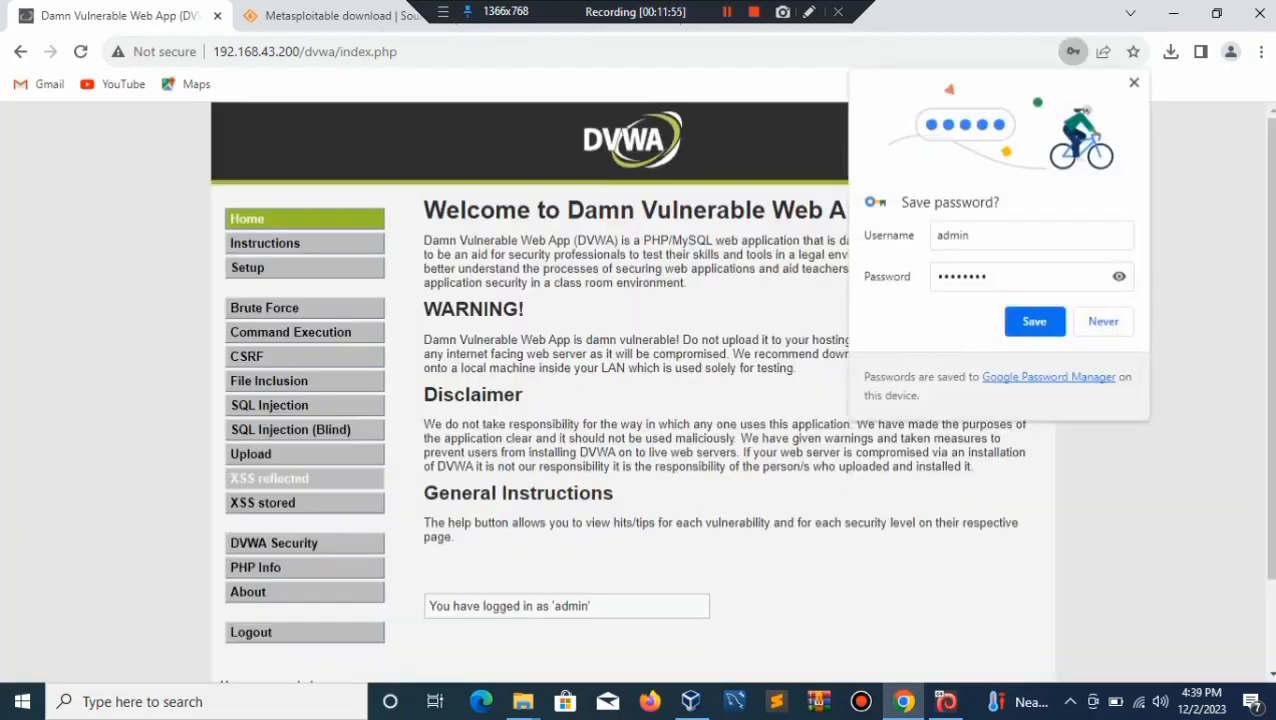
{"action": "left_click", "coordinate": [1034, 321]}
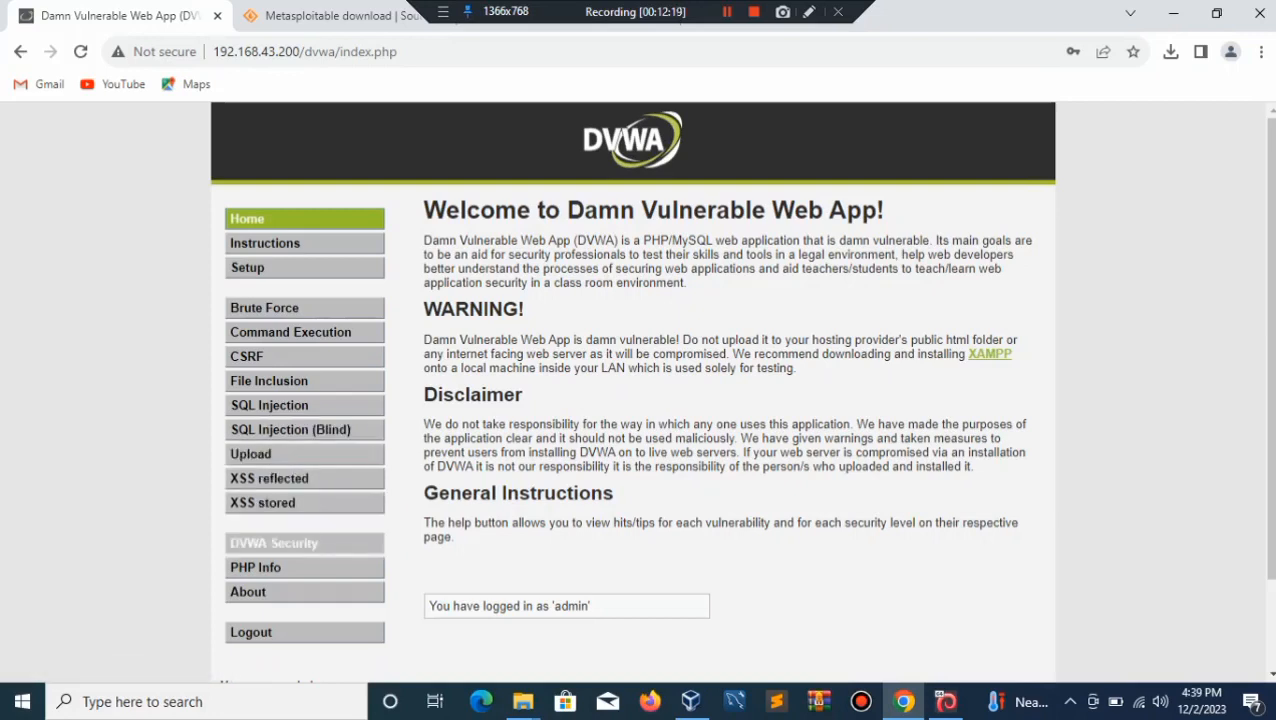
Step: View the DVWA Security page (level high), then minimize Chrome and the metasploitable2 window
{"action": "left_click", "coordinate": [290, 542]}
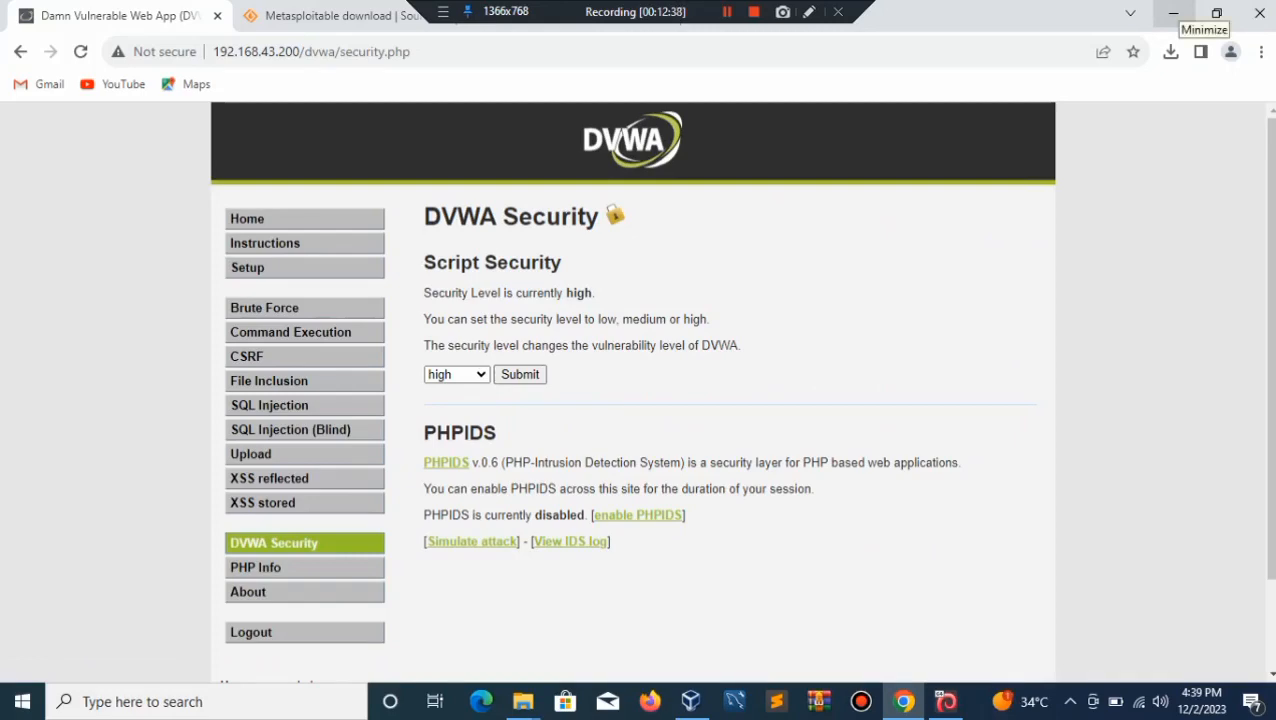
{"action": "left_click", "coordinate": [1173, 14]}
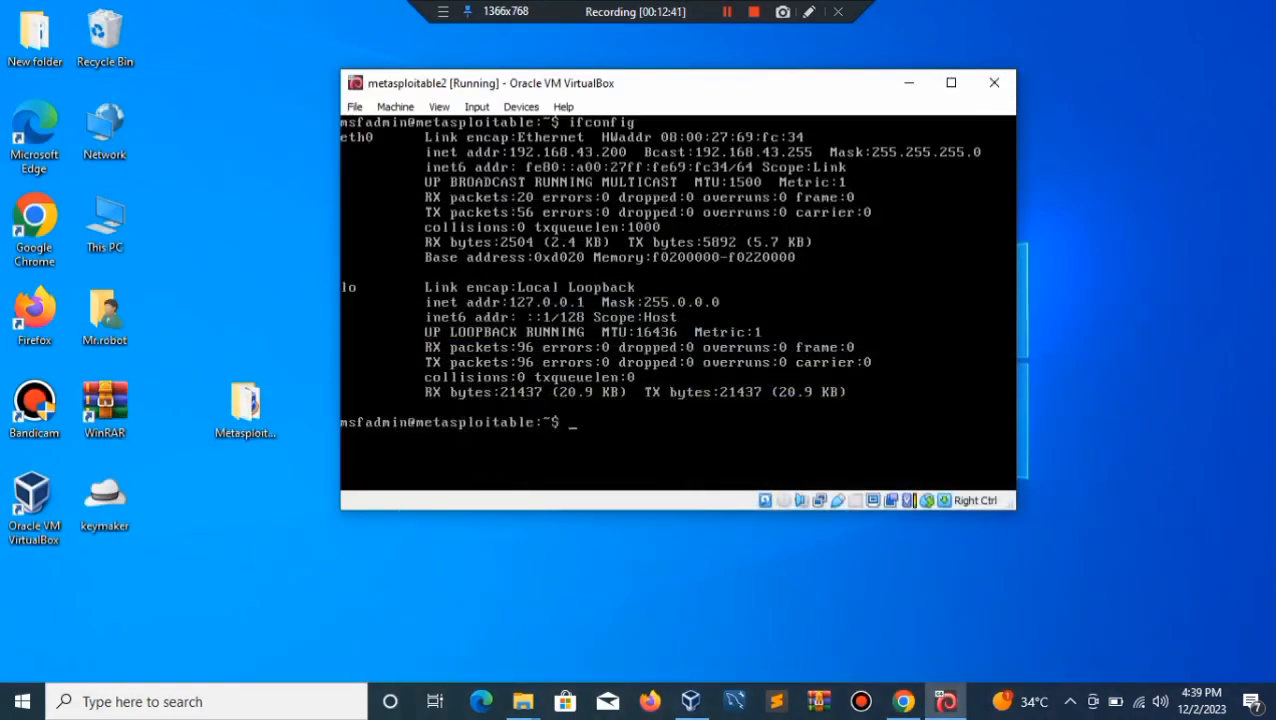
{"action": "left_click", "coordinate": [908, 82]}
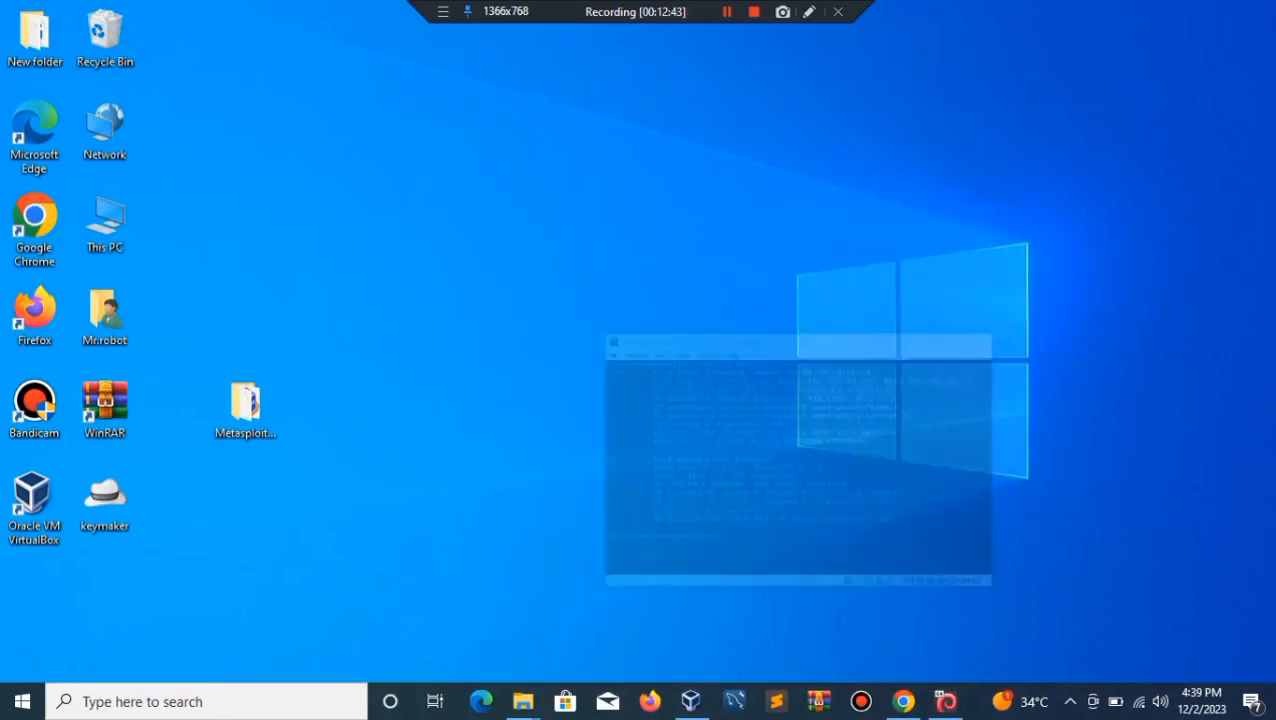